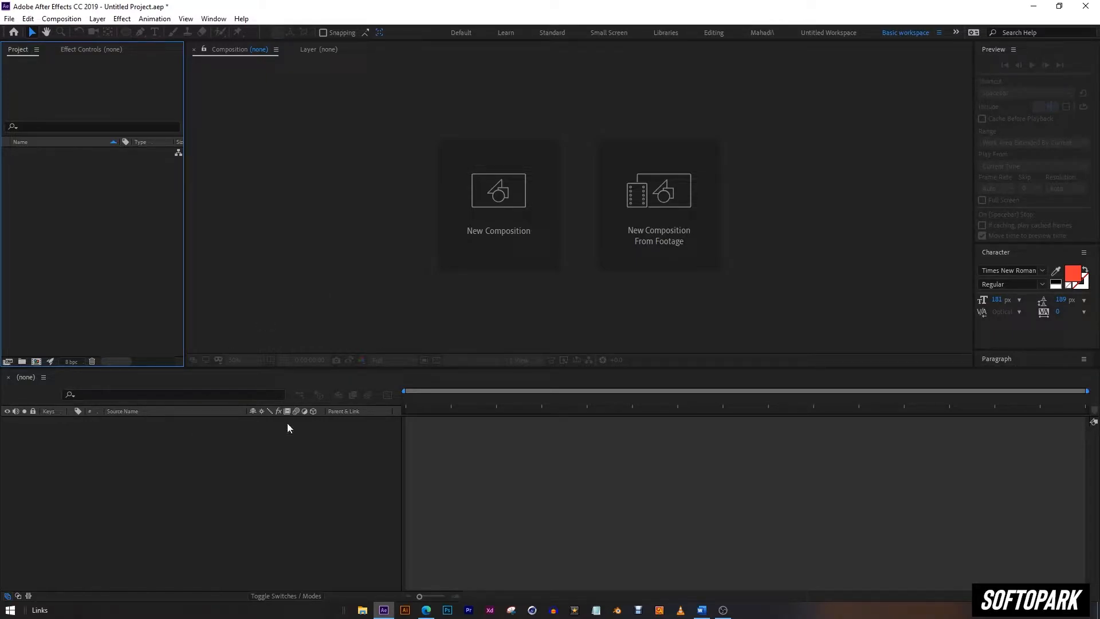
Create a 20-second composition named Comp 1 with the HDTV 1080 29.97 preset and add a white solid layer
left_click(543, 206)
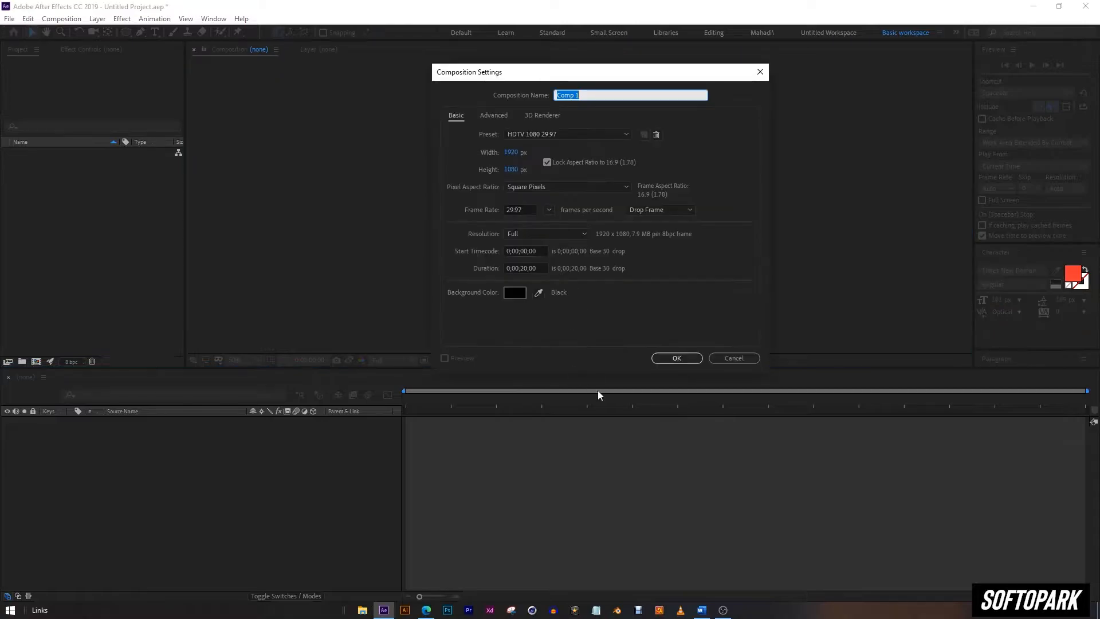
left_click(677, 357)
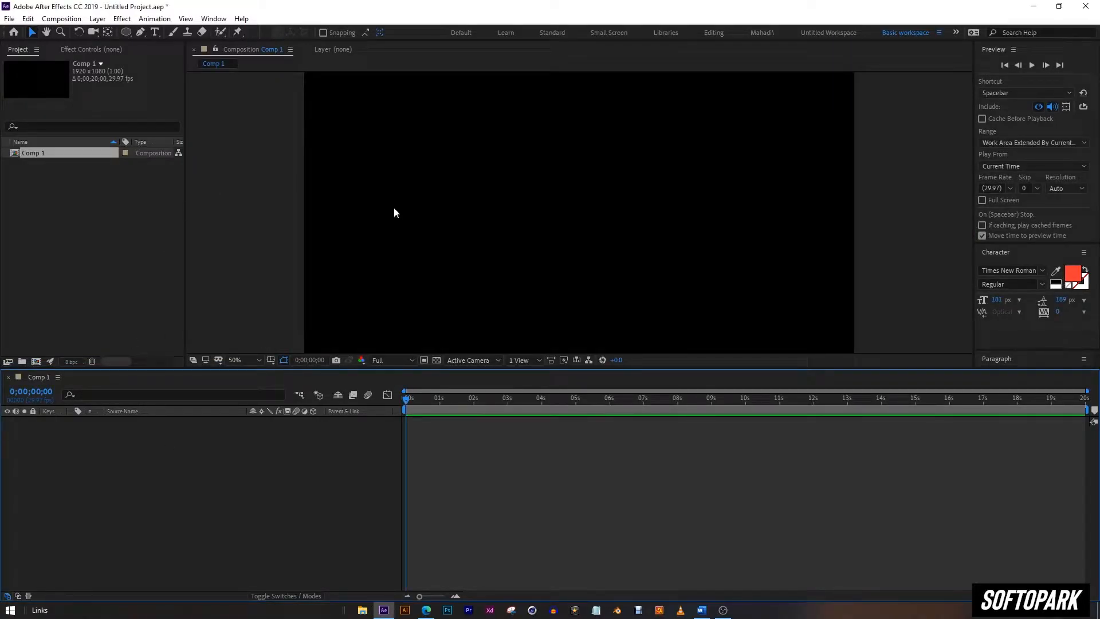
right_click(194, 450)
mouse_move(240, 457)
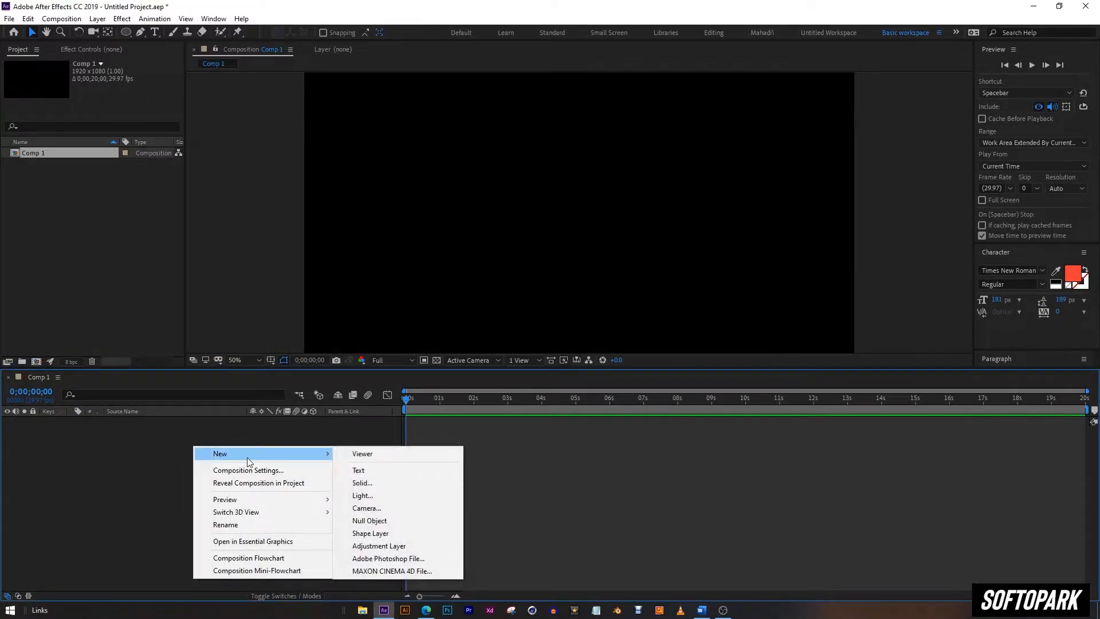
left_click(377, 483)
left_click(645, 364)
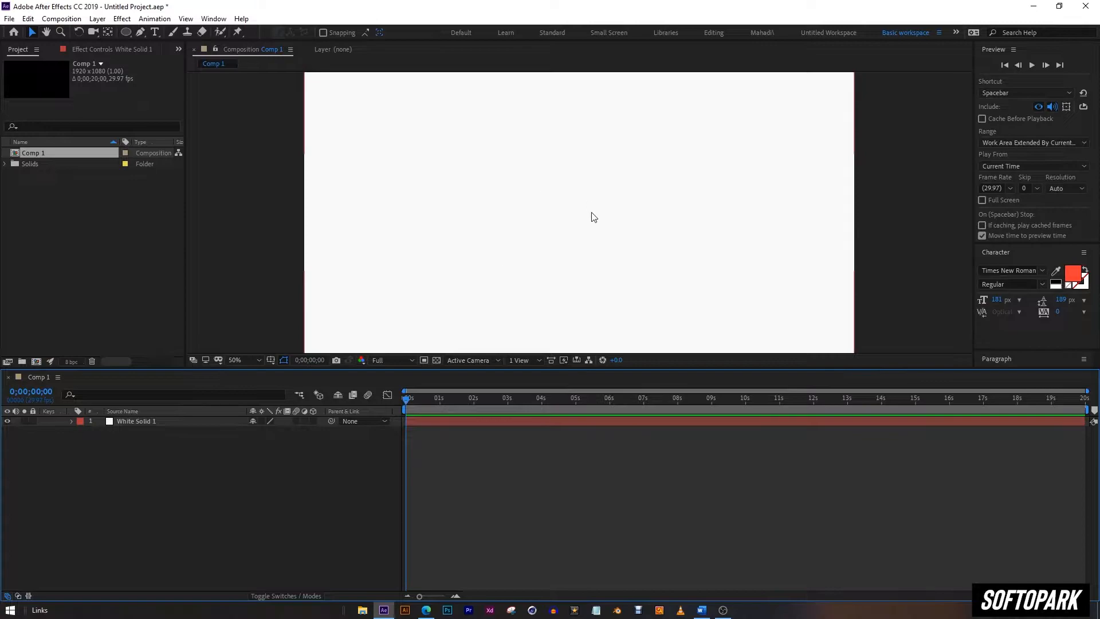
Check the preview resolution choices and play the composition from its start several times, rewinding between runs
left_click(396, 361)
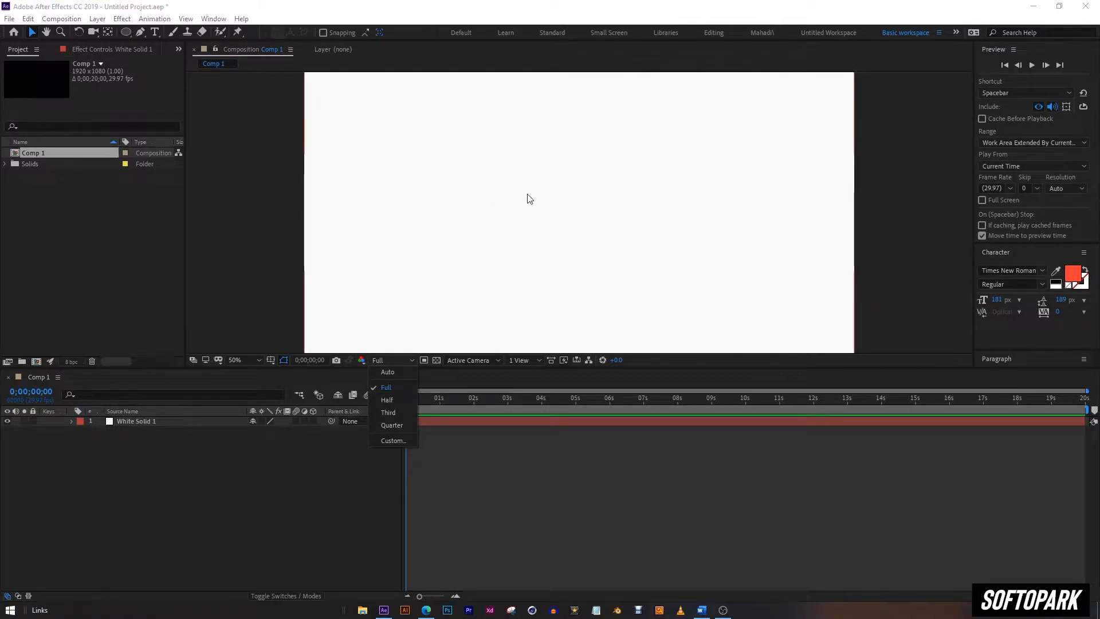
left_click_drag(448, 401, 344, 395)
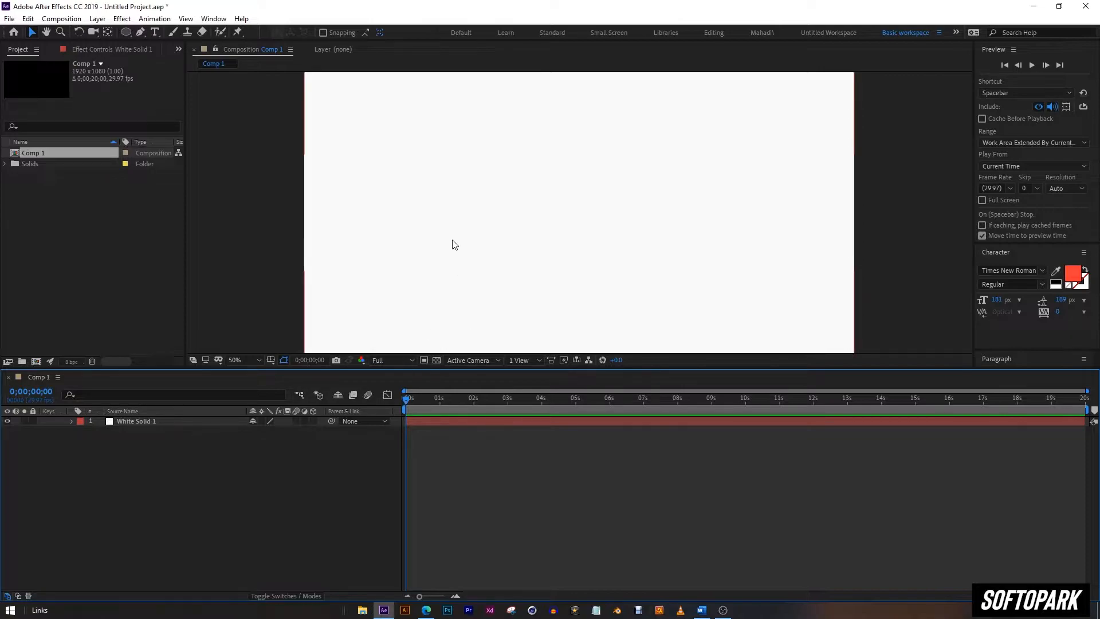
left_click(1031, 65)
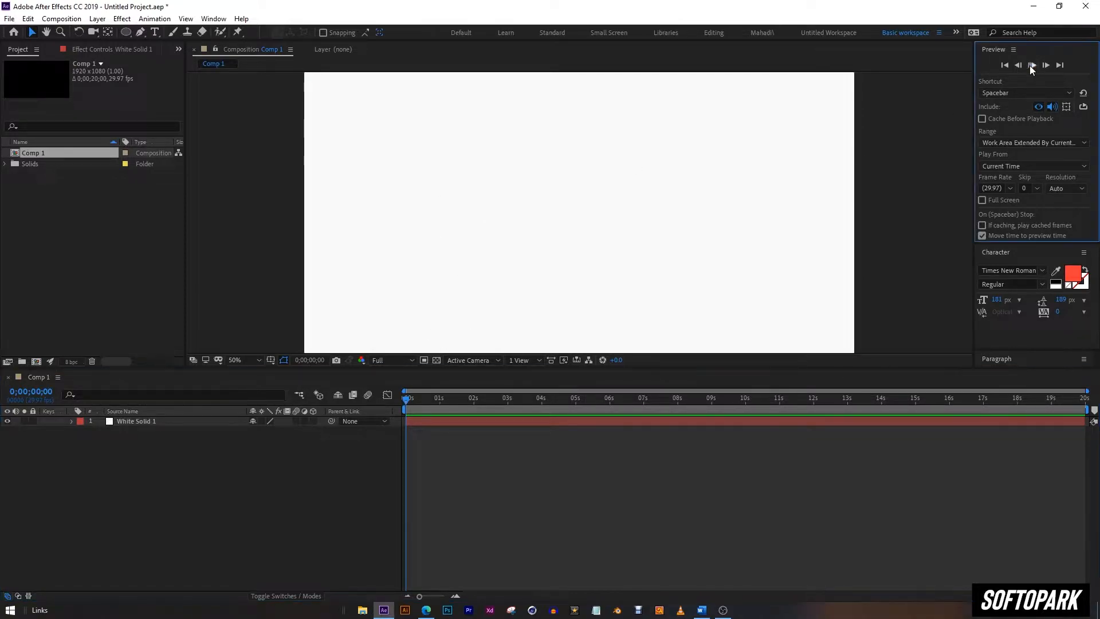
left_click(1032, 66)
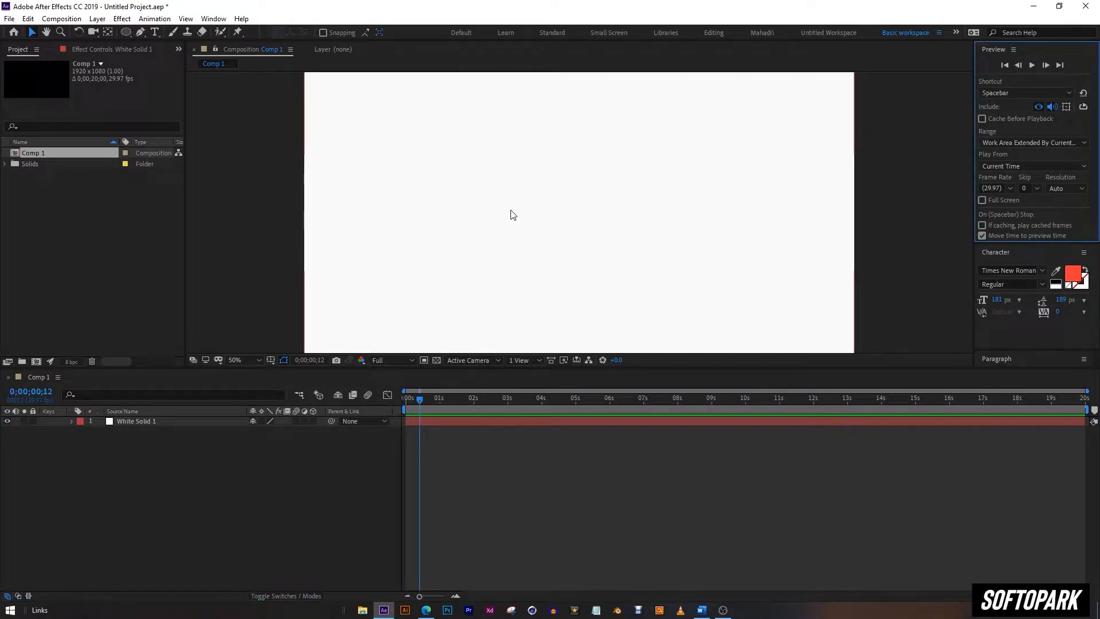
left_click_drag(427, 401, 467, 408)
key("Home")
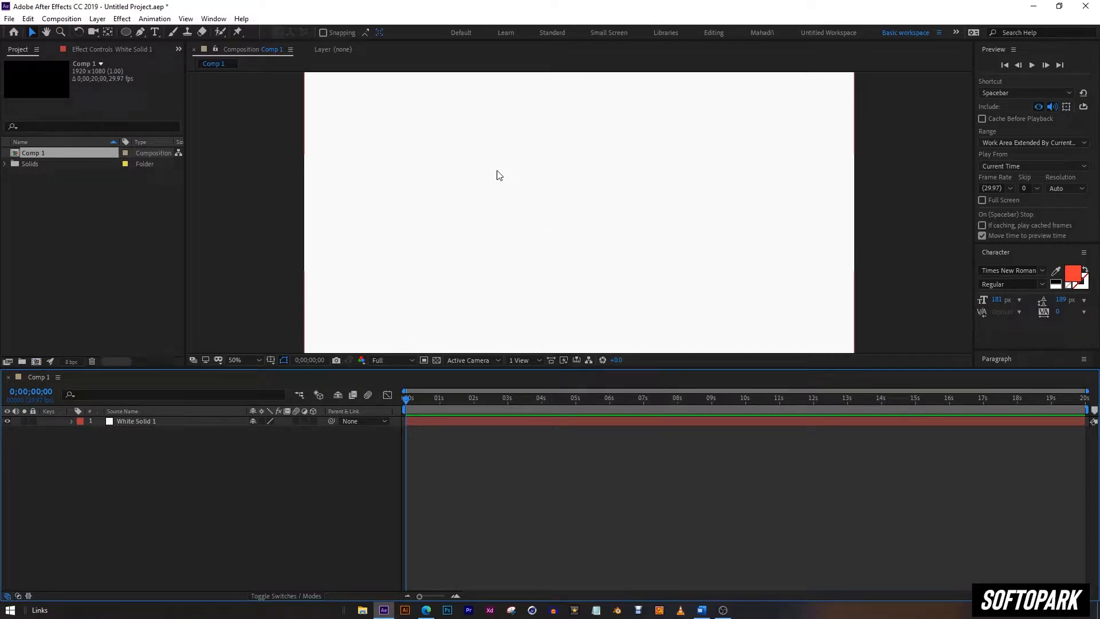
left_click(1032, 65)
left_click(1032, 65)
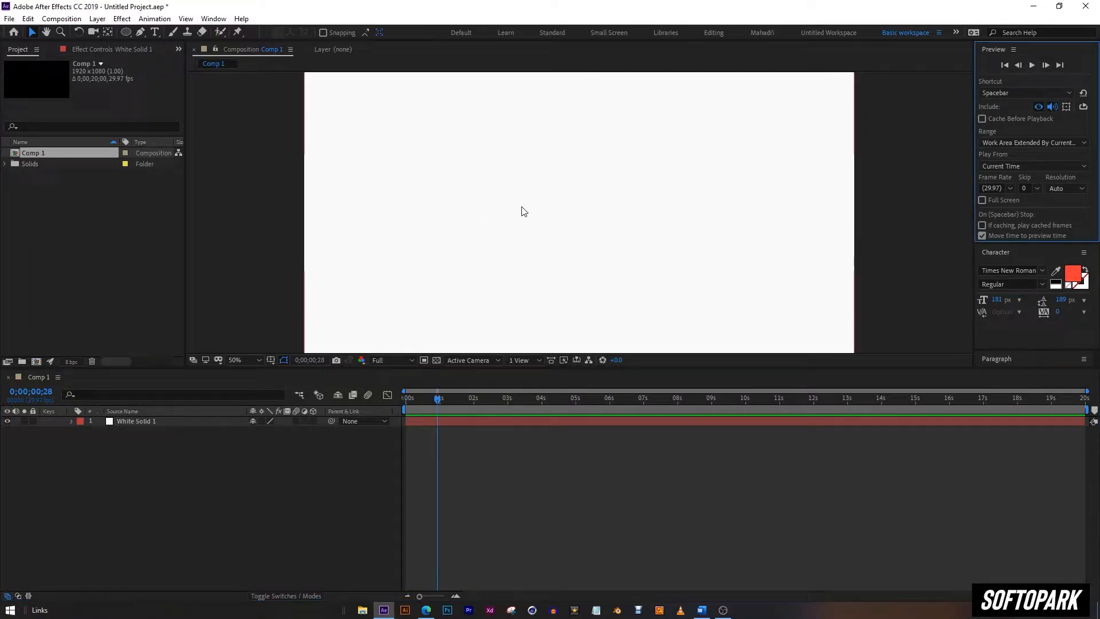
left_click_drag(443, 400, 405, 414)
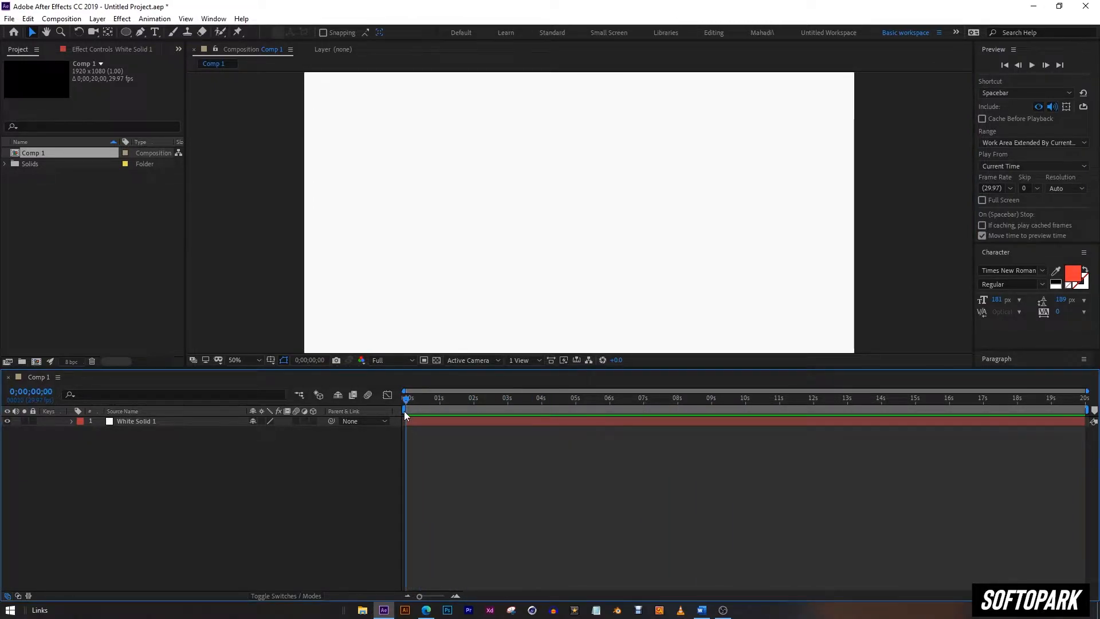
left_click(1032, 65)
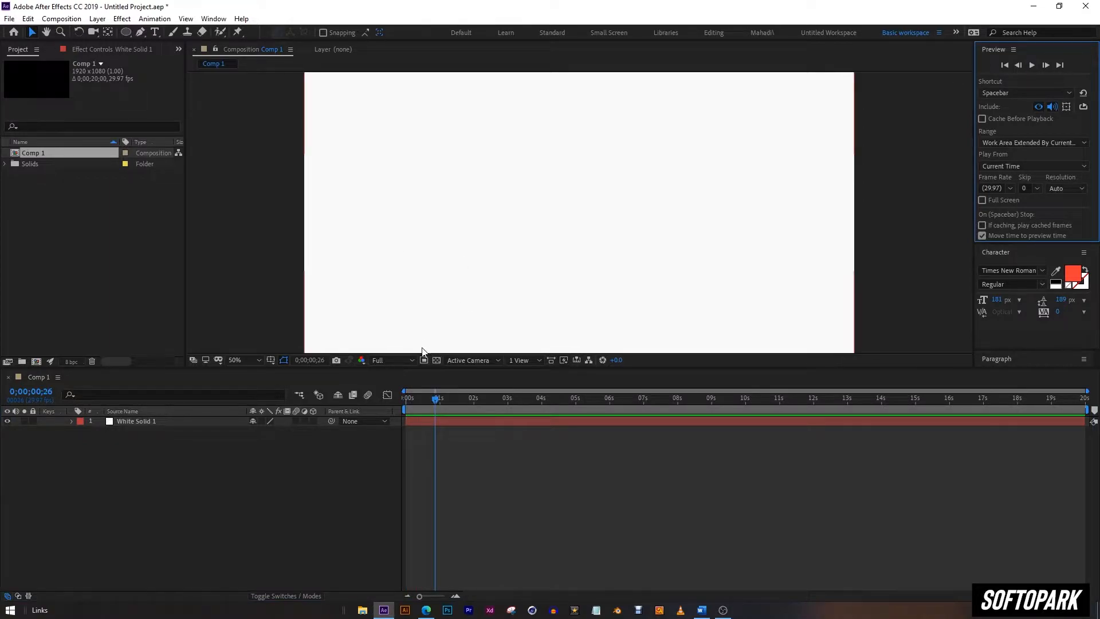
Switch the viewer's preview resolution through Quarter, Third and Half, ending back at Full
left_click(404, 359)
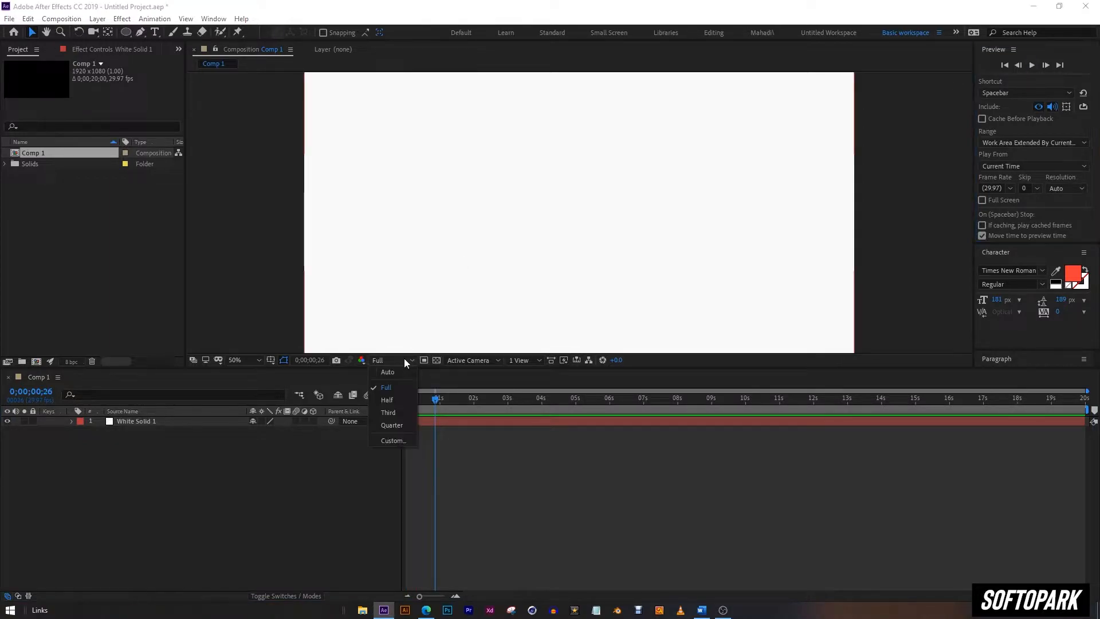
left_click(393, 425)
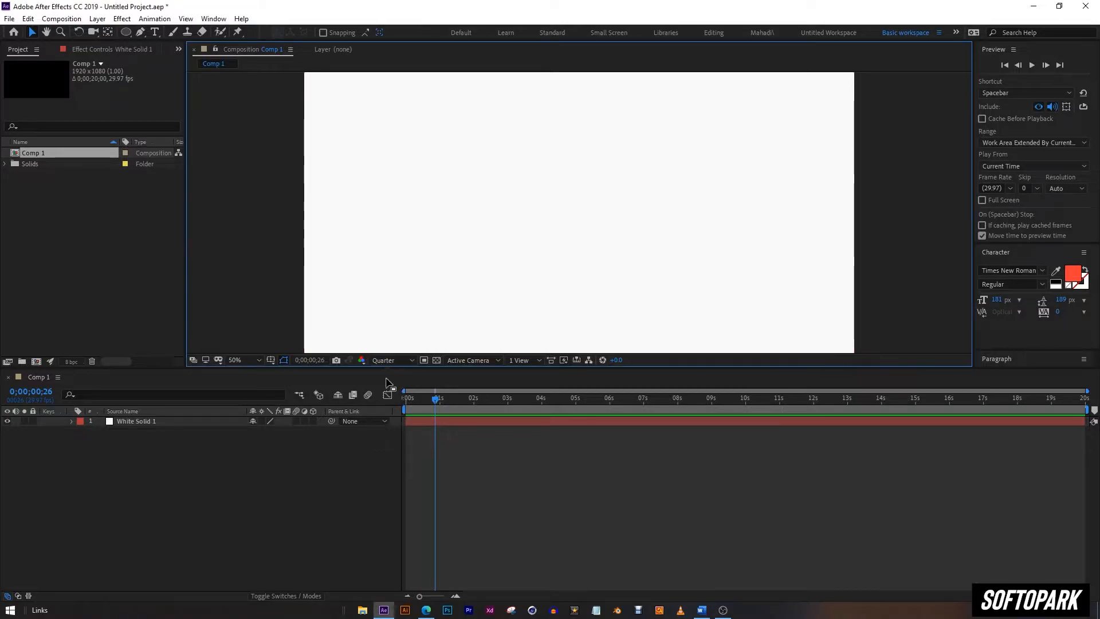
left_click(396, 361)
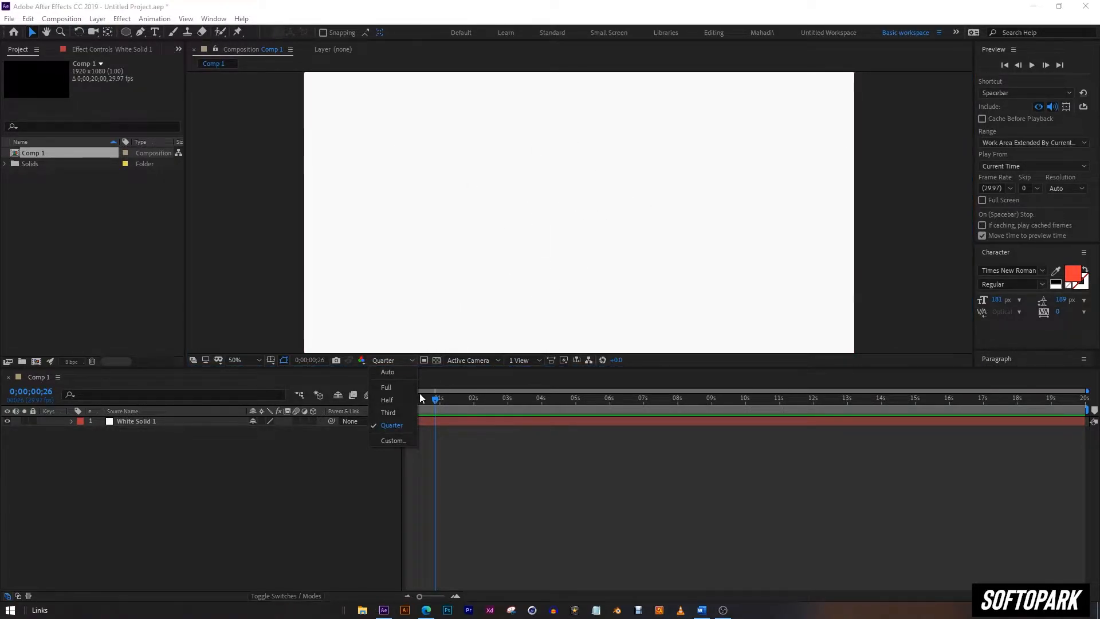
left_click(398, 412)
left_click(397, 359)
left_click(396, 400)
left_click(386, 362)
left_click(392, 388)
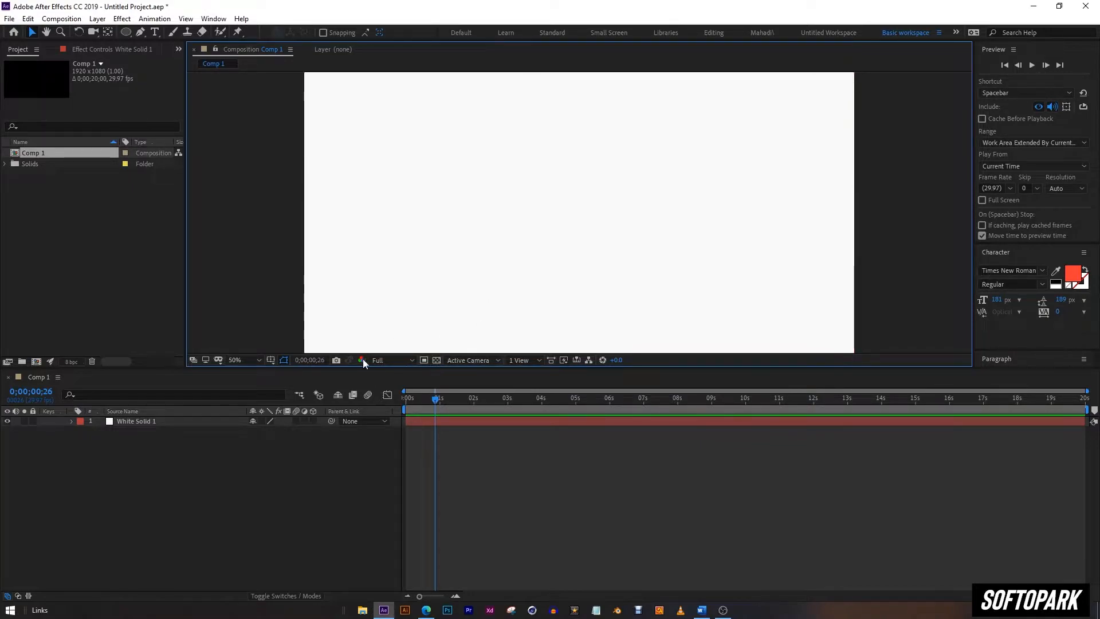
Try viewer magnifications of 12.5%, 50% and 1600%, and settle on Fit up to 100%
left_click(244, 360)
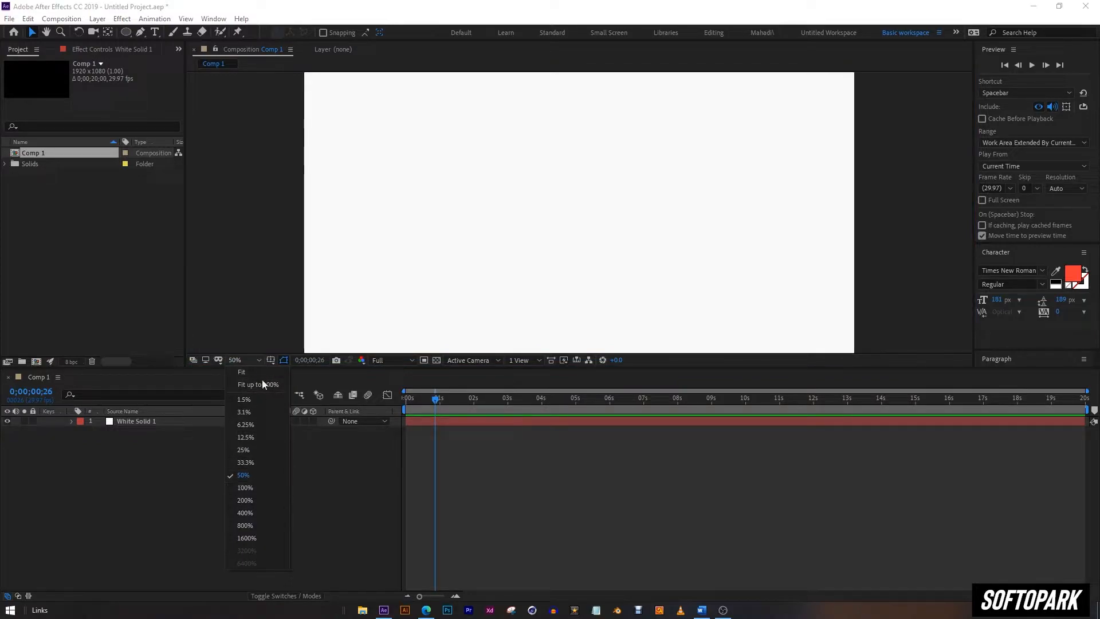
left_click(263, 384)
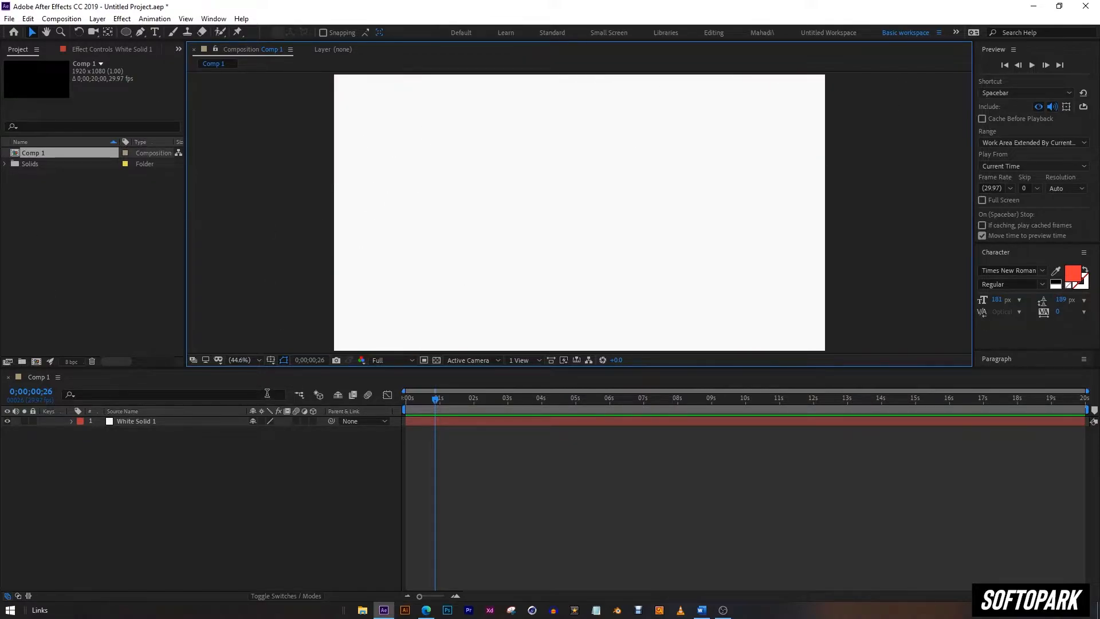
left_click(251, 359)
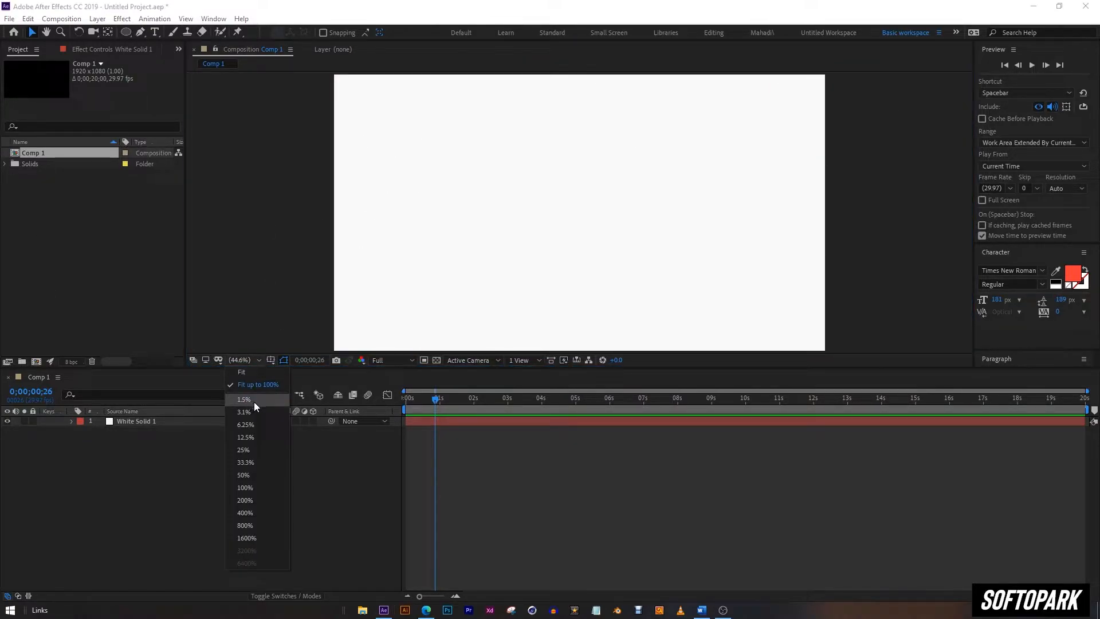
left_click(245, 437)
left_click(251, 360)
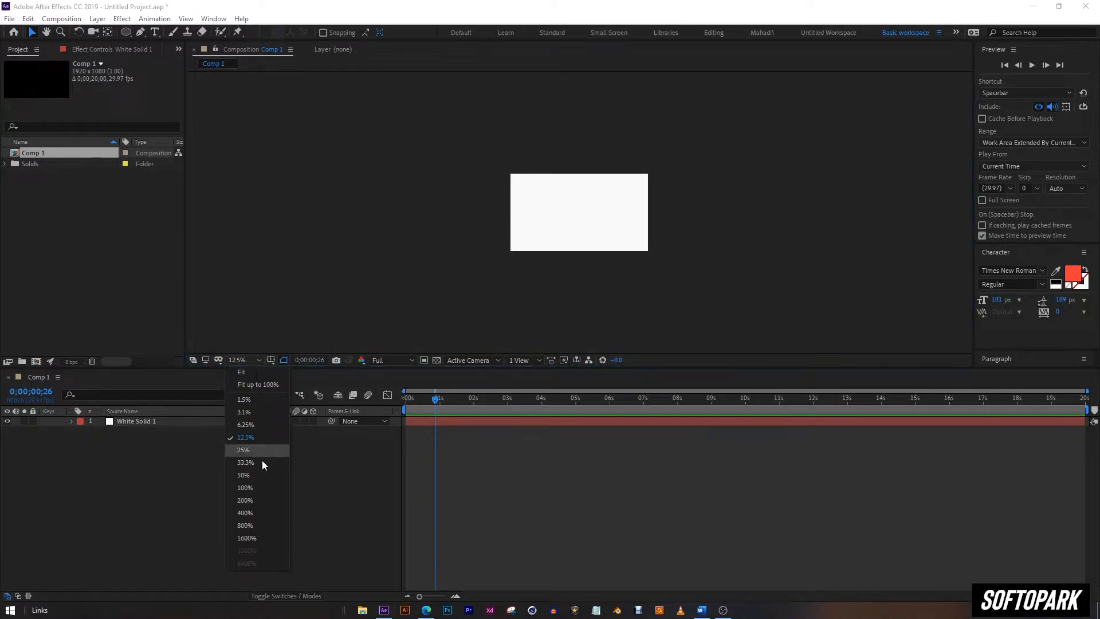
left_click(244, 475)
left_click(250, 360)
left_click(255, 538)
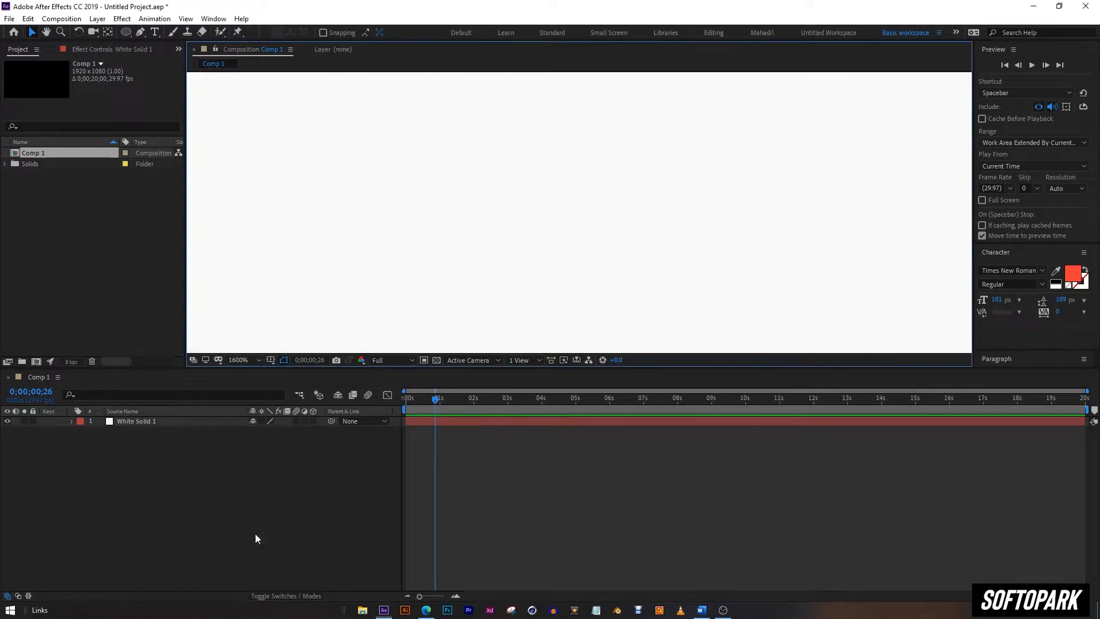
left_click(257, 360)
left_click(256, 386)
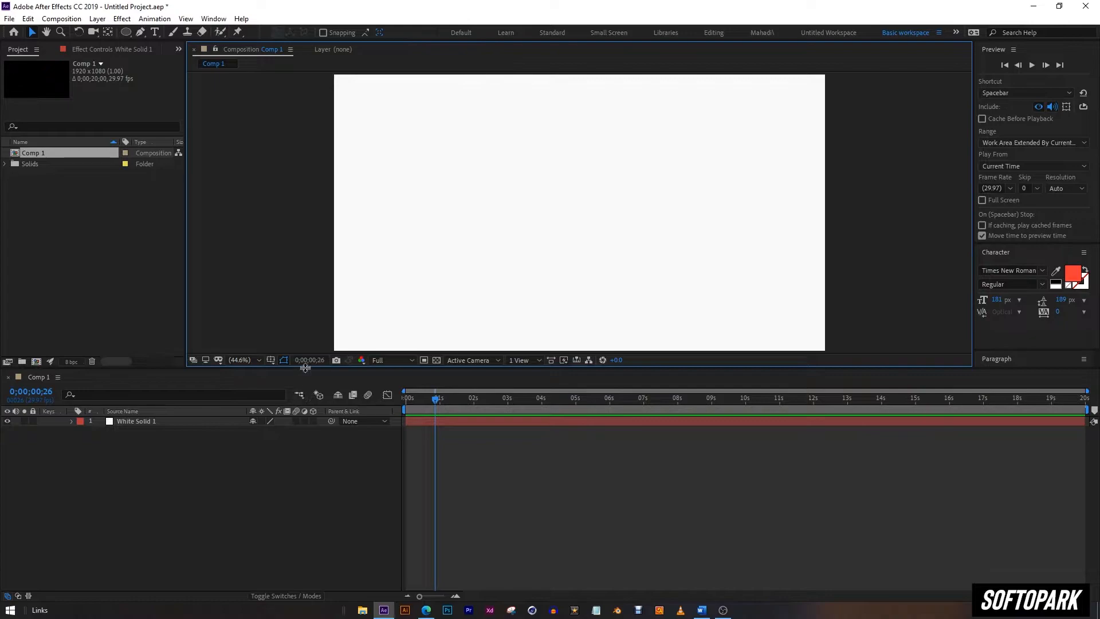
Select the white solid in the viewer and display the Title/Action Safe overlay
left_click(270, 359)
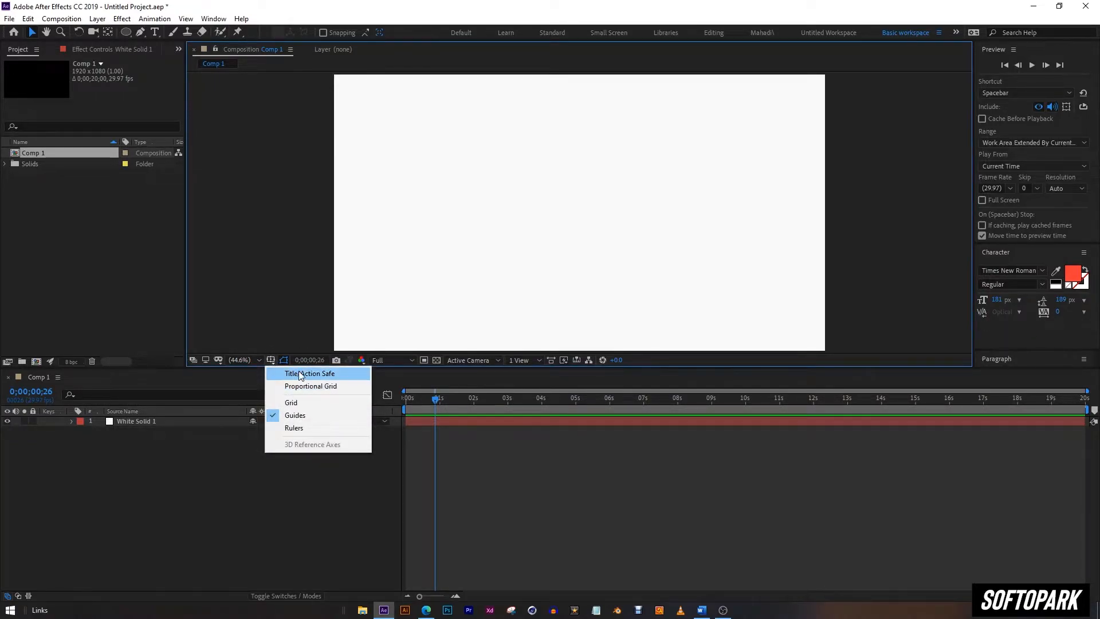
left_click(602, 206)
left_click(270, 360)
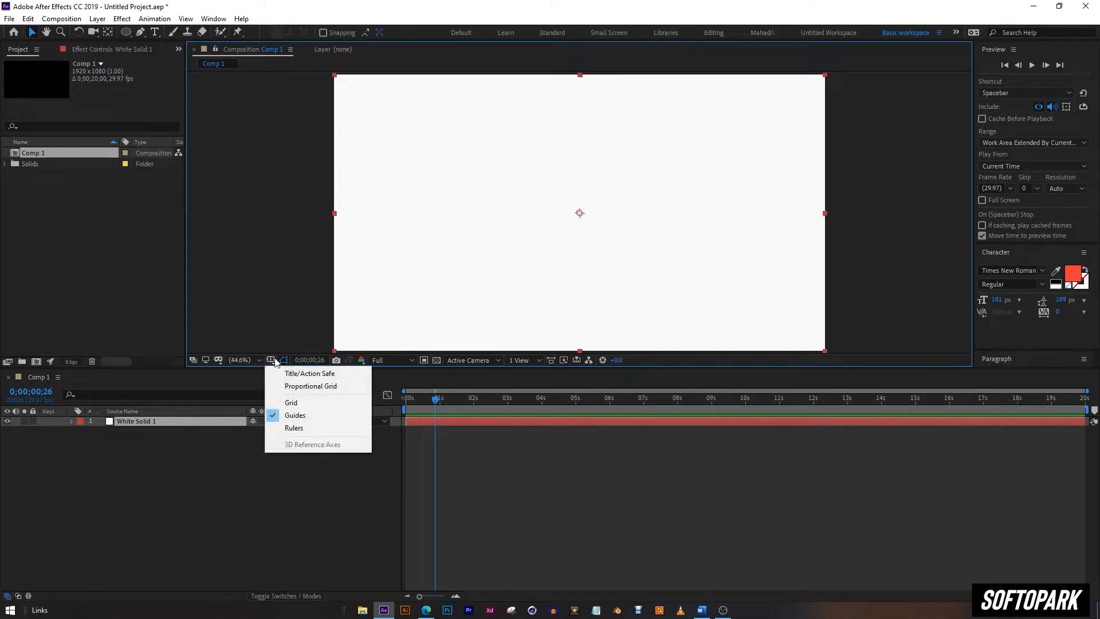
left_click(314, 376)
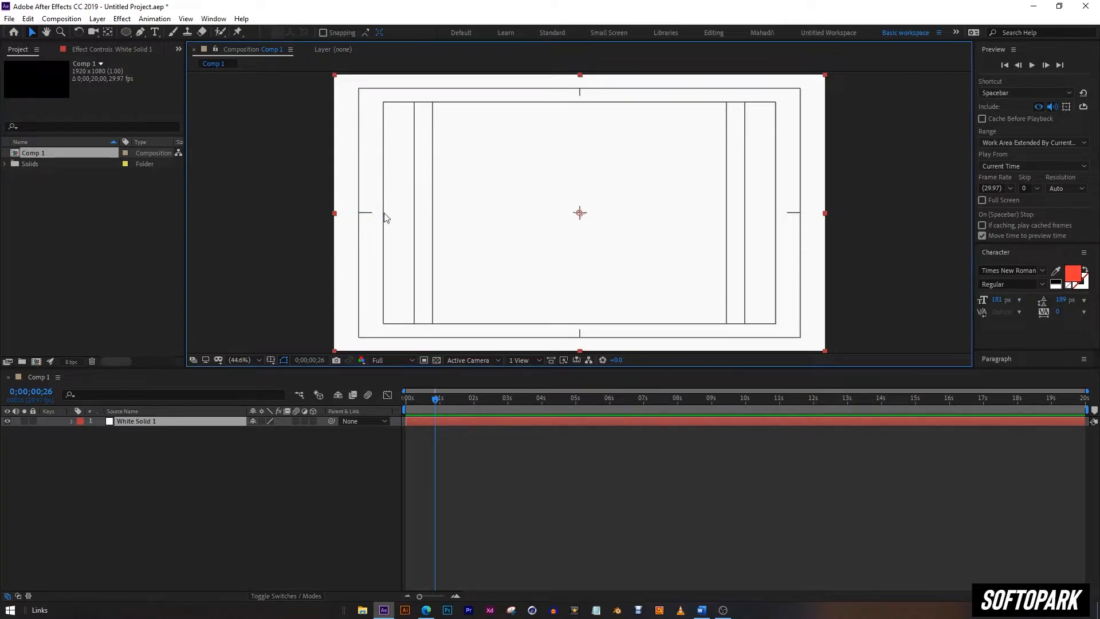
left_click(126, 32)
left_click_drag(451, 123, 573, 235)
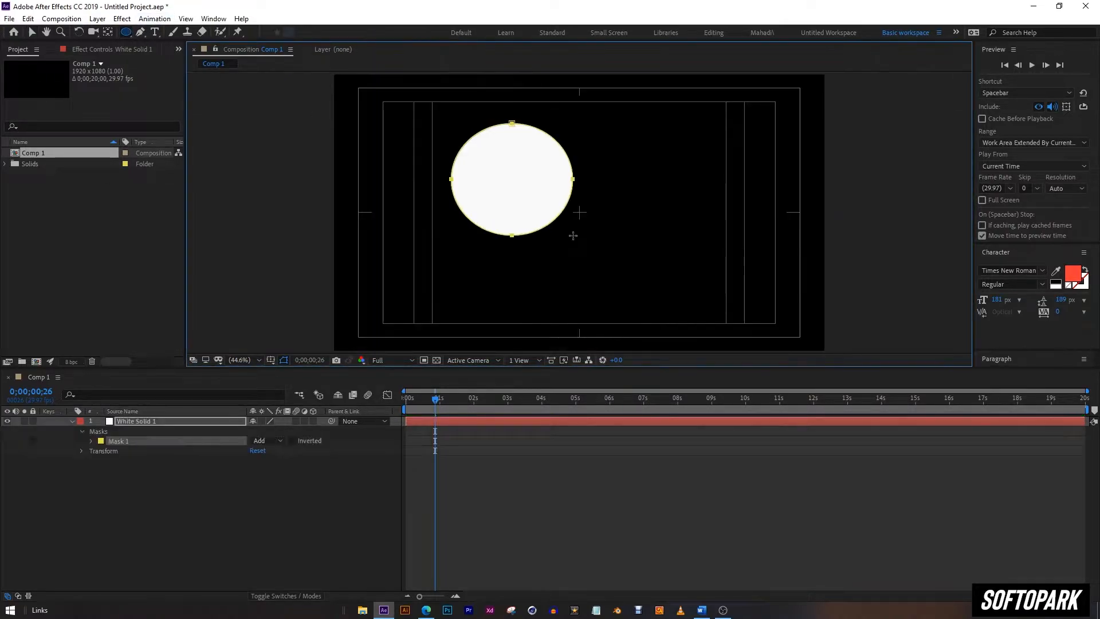
key("Delete")
left_click(228, 294)
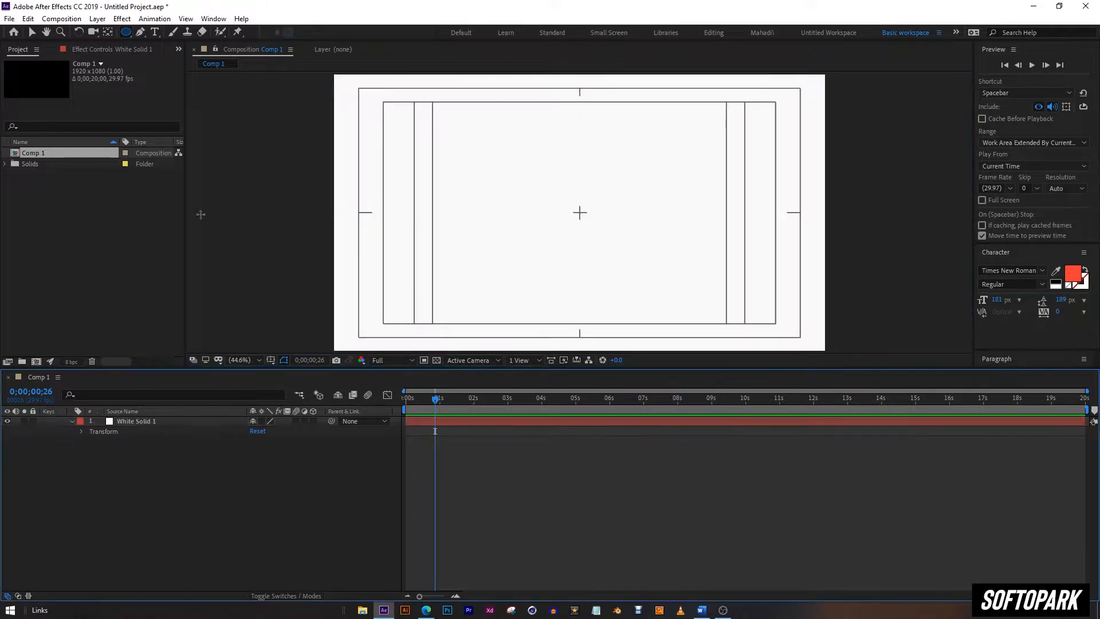
Draw a pink circle on a new shape layer and move it to the centre mark of the Title/Action Safe overlay
left_click_drag(464, 145, 564, 239)
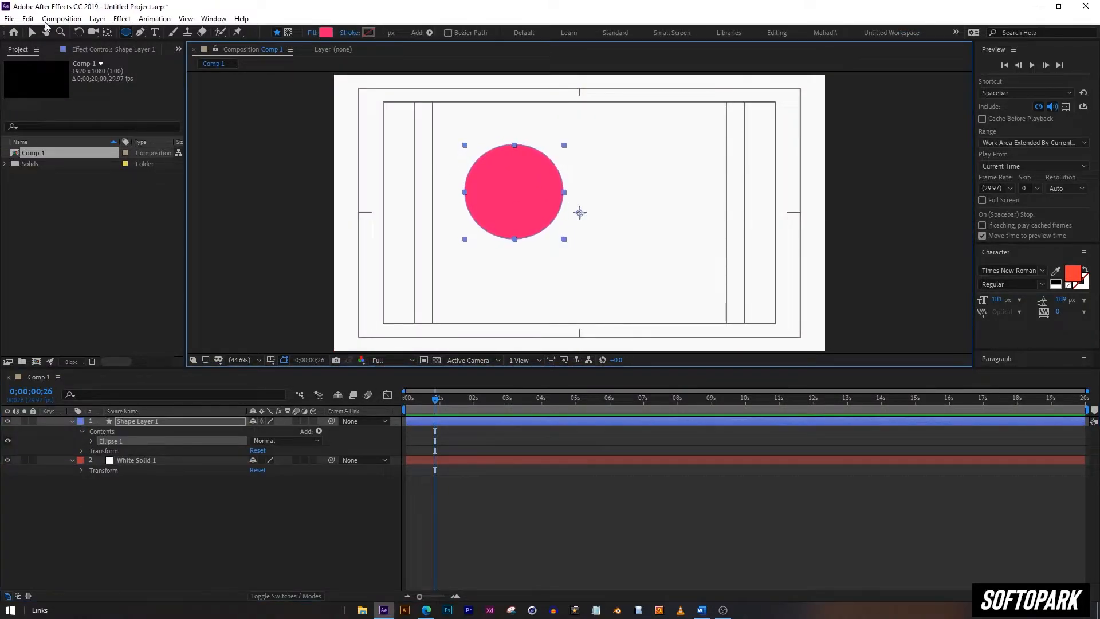
left_click(27, 18)
left_click(60, 4)
left_click(270, 360)
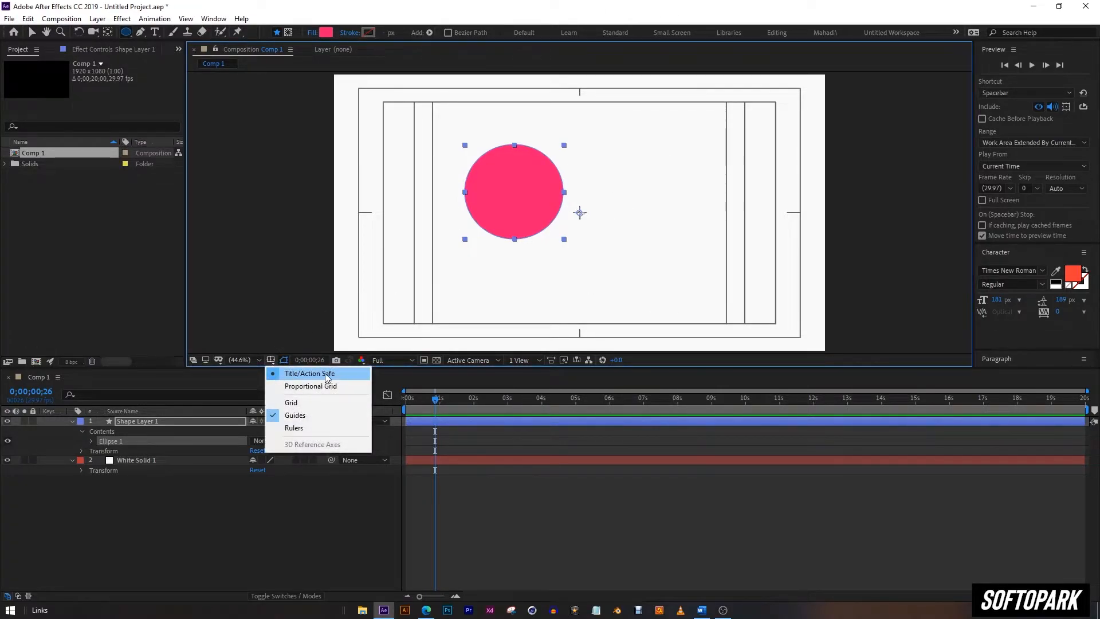
left_click(32, 33)
left_click_drag(494, 179, 576, 207)
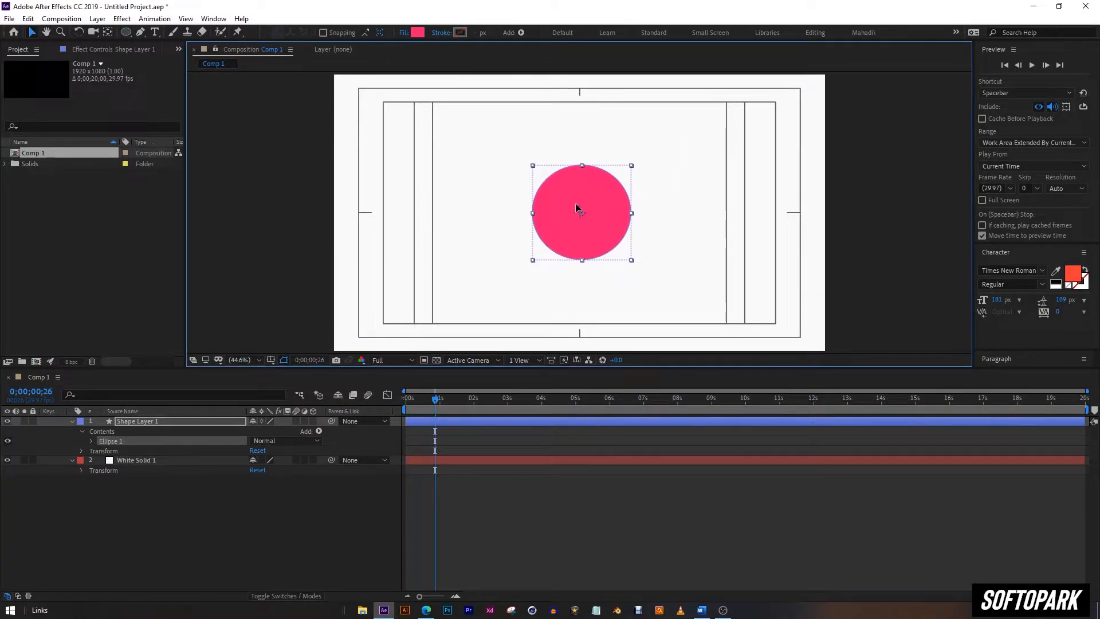
Turn off the Title/Action Safe overlay and display the Proportional Grid instead
left_click(271, 360)
left_click(276, 377)
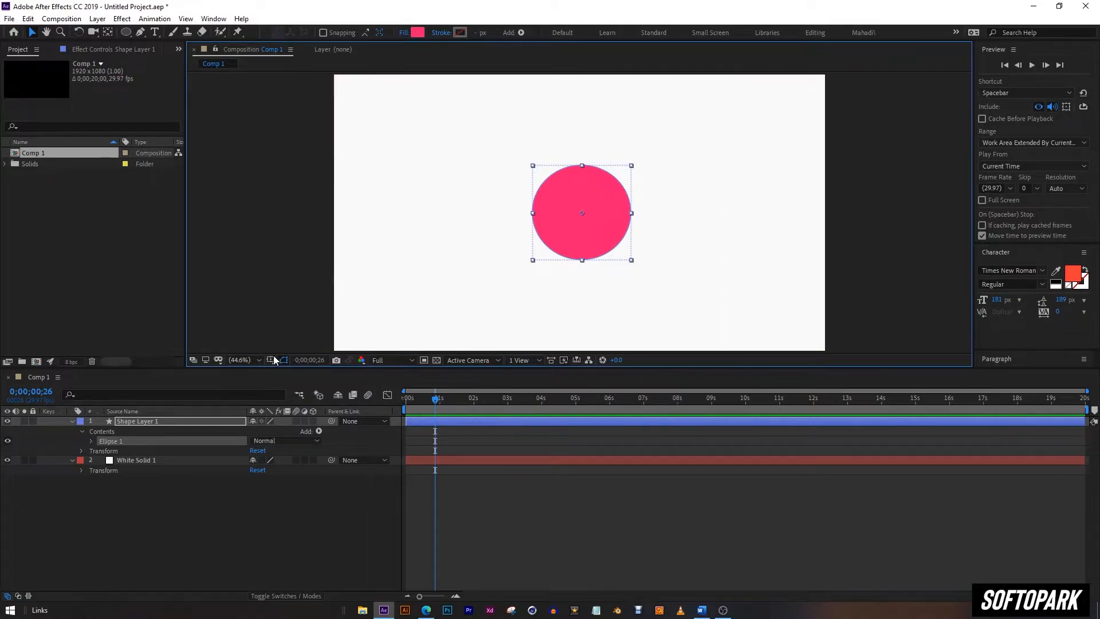
left_click(275, 359)
left_click(282, 400)
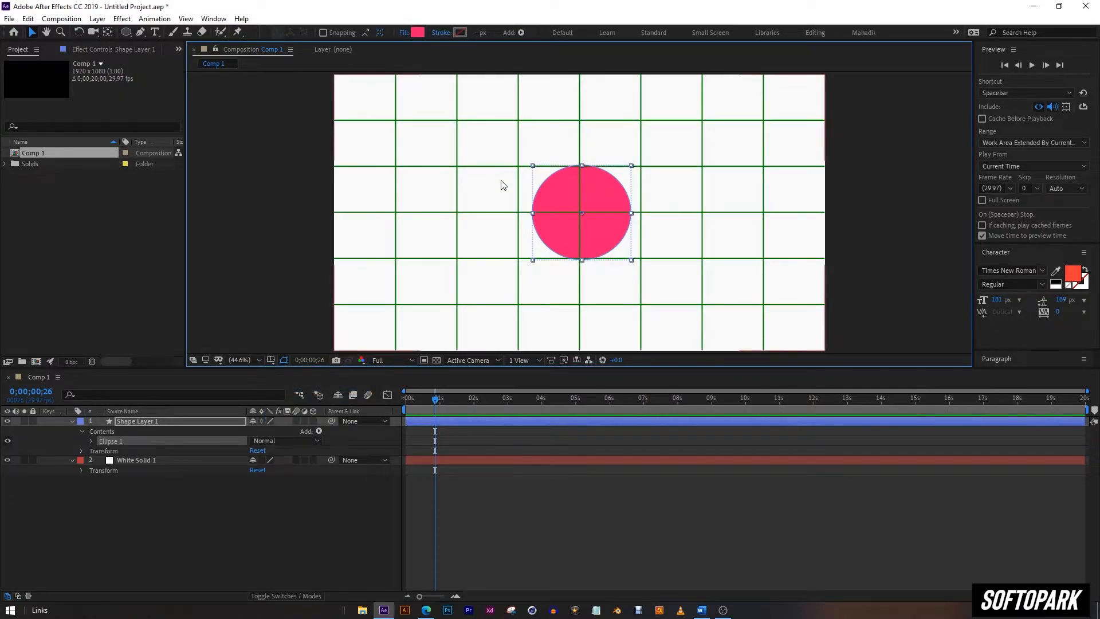
Show rulers in place of the Proportional Grid and place a vertical guide left of the circle plus horizontal guides above and below it
left_click(270, 360)
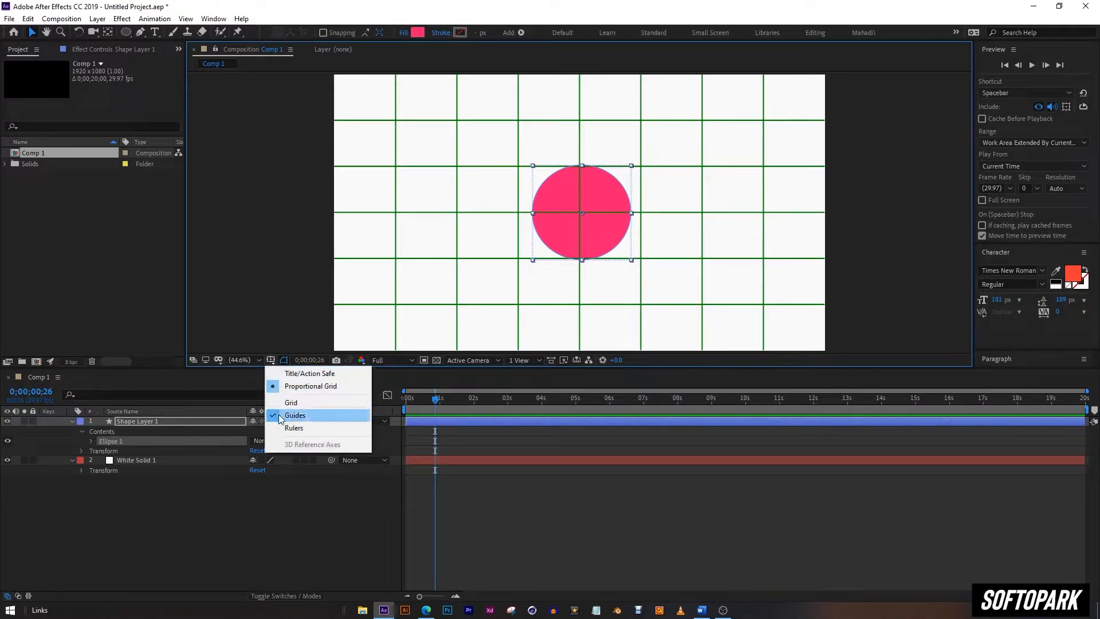
left_click(294, 431)
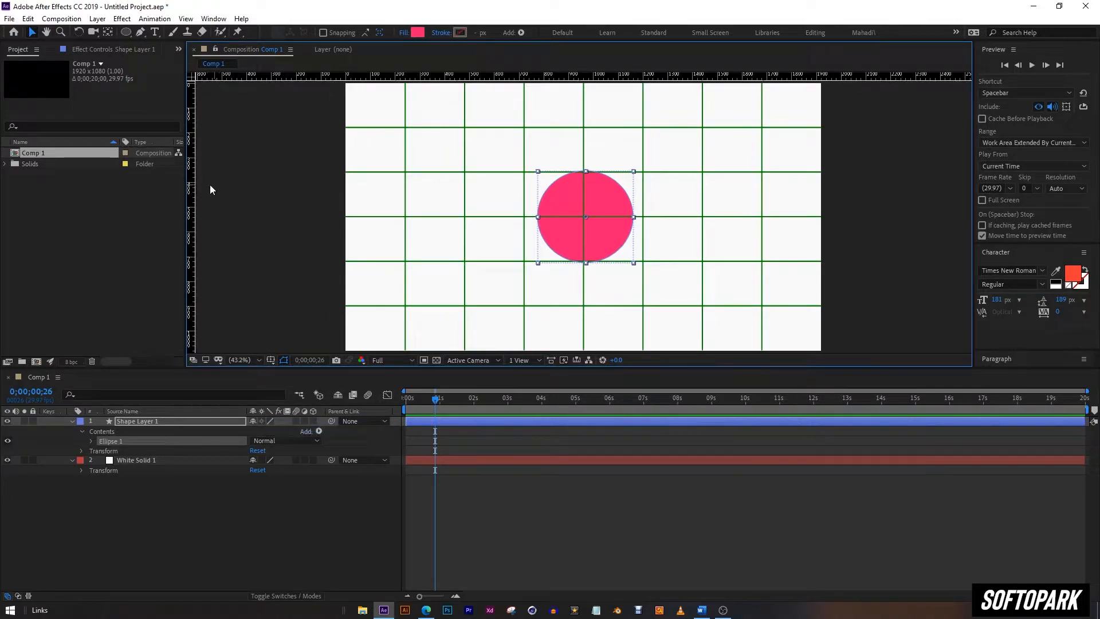
left_click_drag(191, 199, 444, 200)
left_click(271, 360)
left_click(289, 401)
left_click_drag(460, 79, 471, 151)
left_click_drag(424, 73, 427, 281)
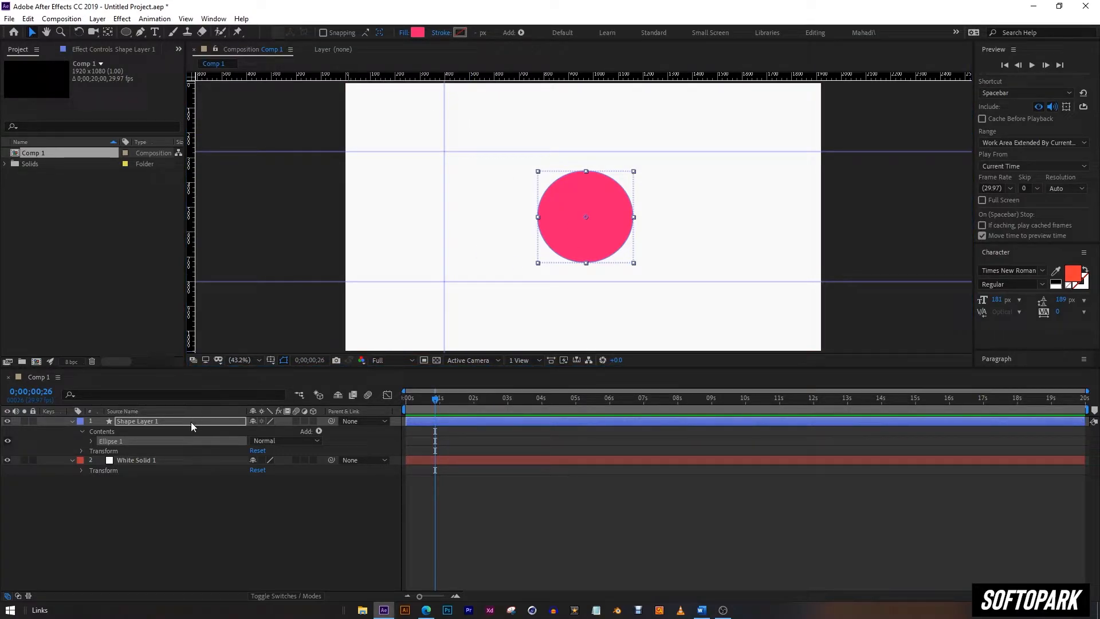
Move the pink circle left toward the vertical guide and hide the rulers and guides
left_click_drag(591, 235, 522, 224)
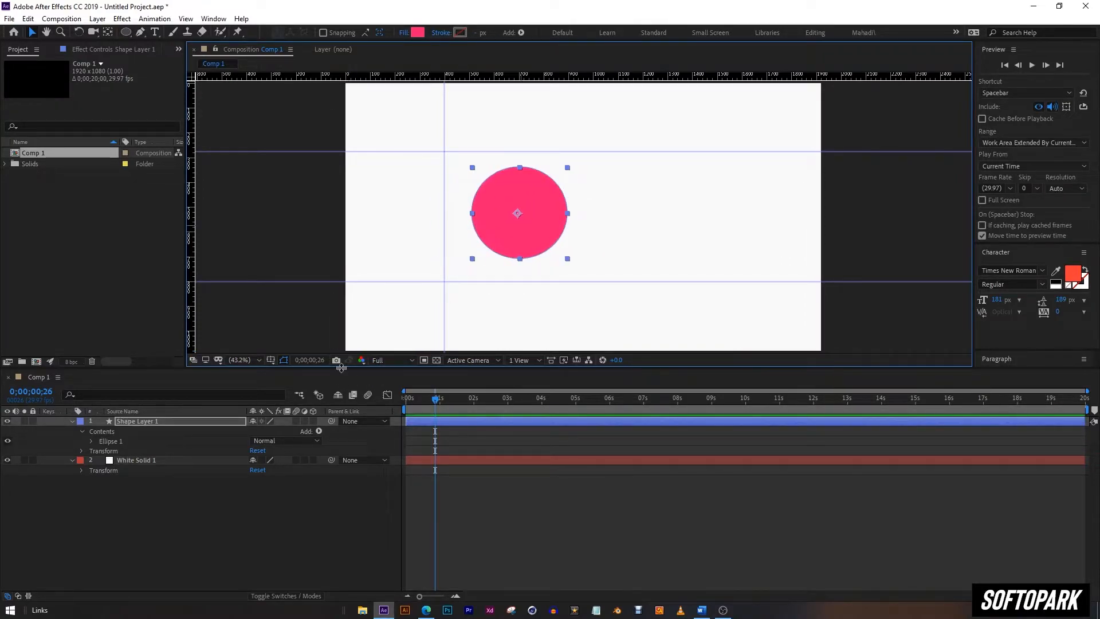
left_click(272, 361)
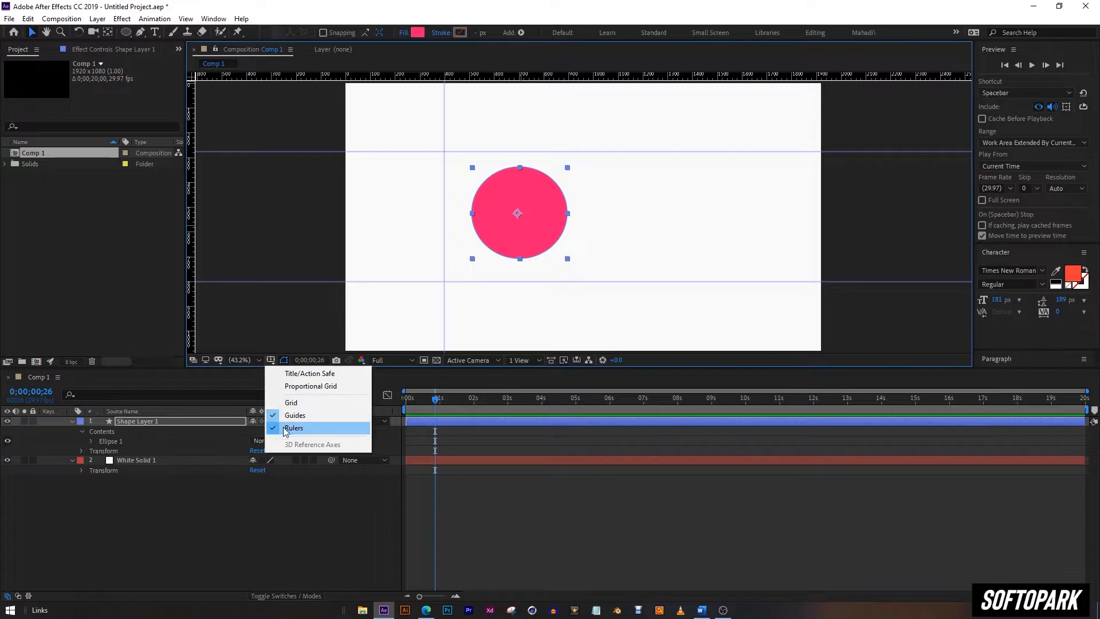
left_click(281, 429)
left_click(271, 361)
left_click(281, 414)
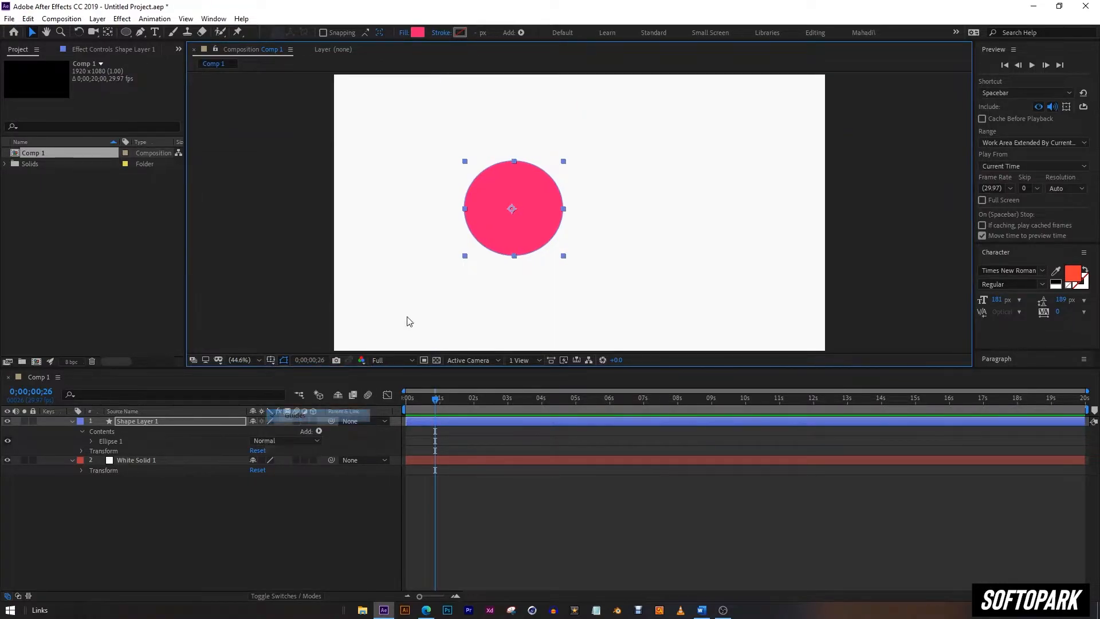
left_click_drag(531, 216, 493, 240)
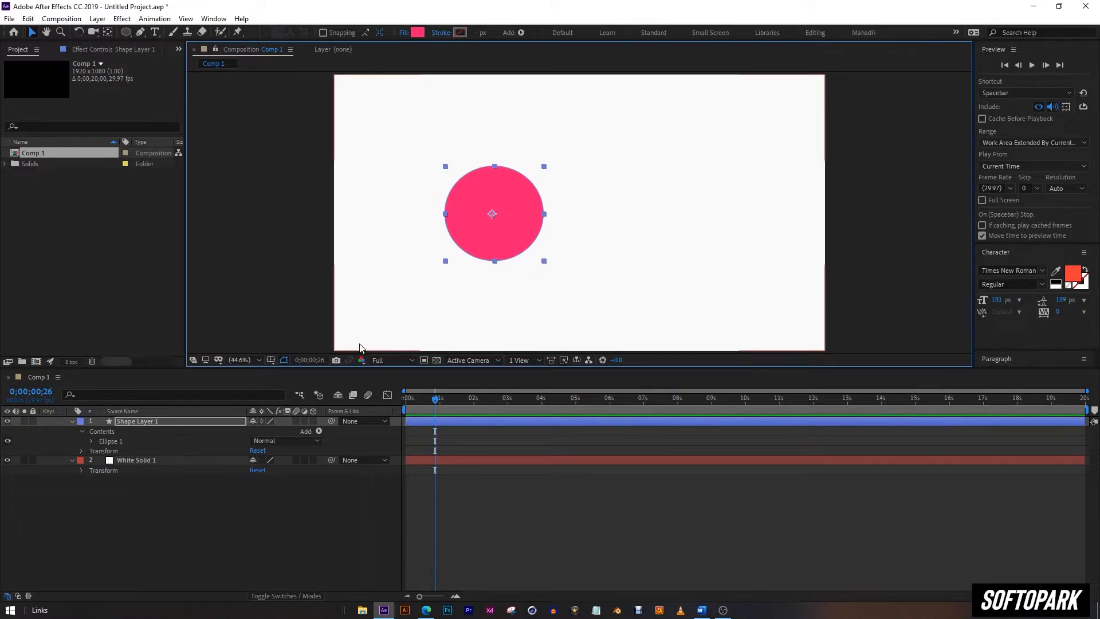
left_click(271, 361)
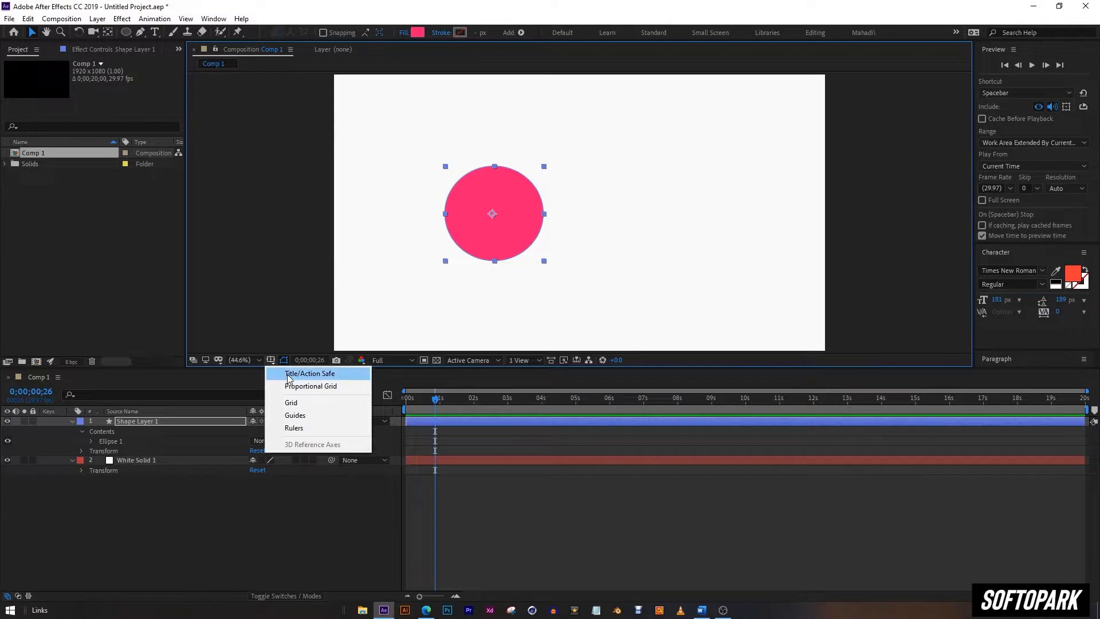
left_click(270, 361)
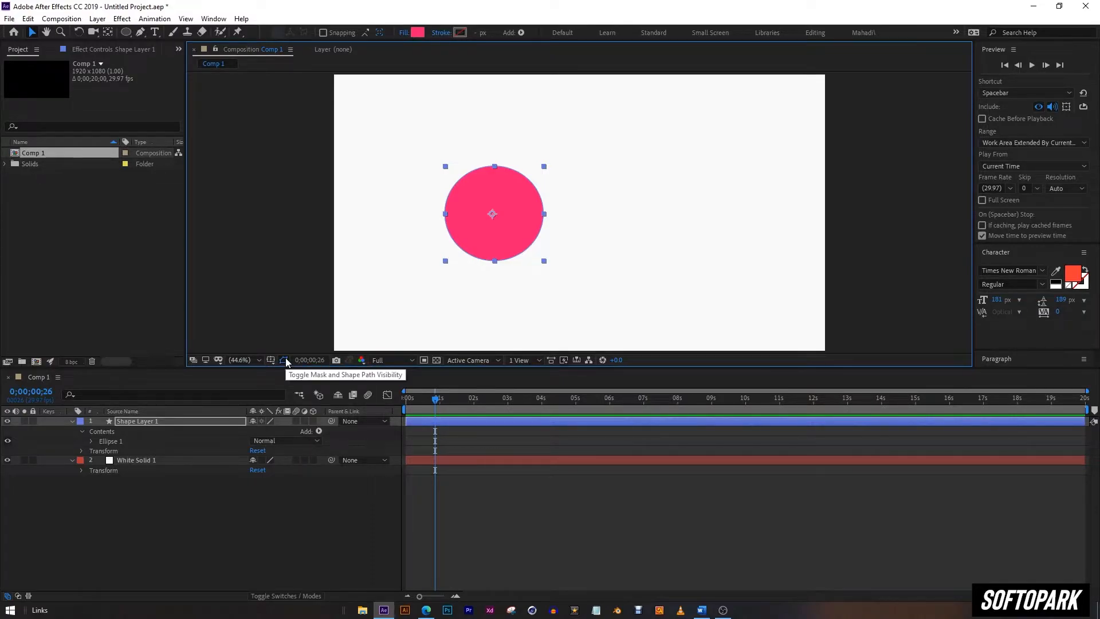
Toggle mask and shape path visibility for Shape Layer 1 and examine the circle's edge up close
left_click(156, 483)
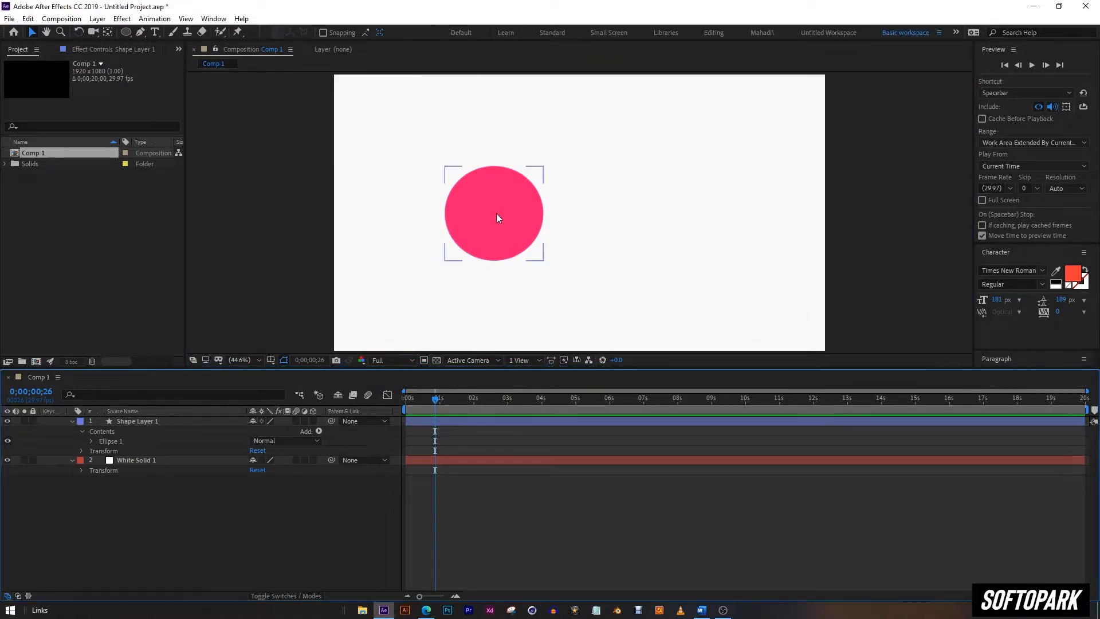
left_click(166, 422)
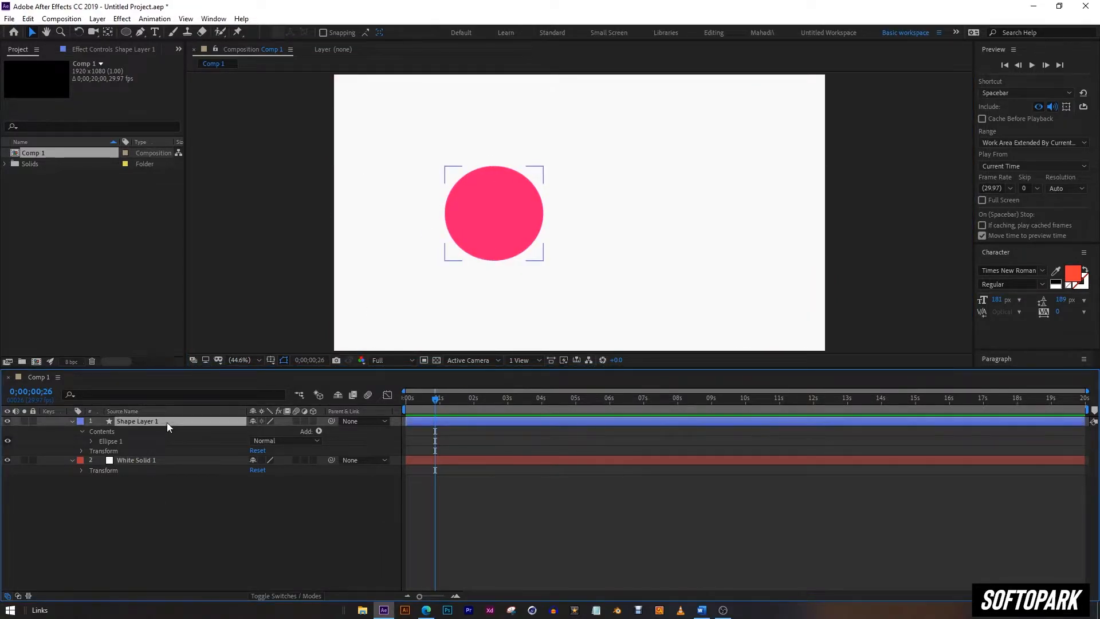
left_click(284, 361)
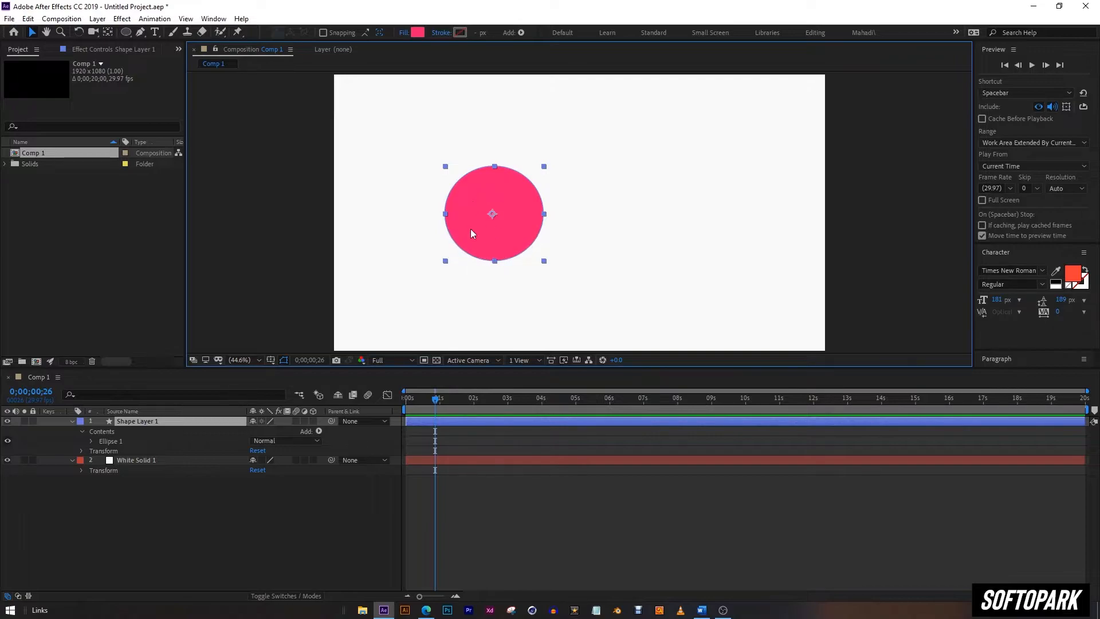
scroll(486, 249, "up", 7)
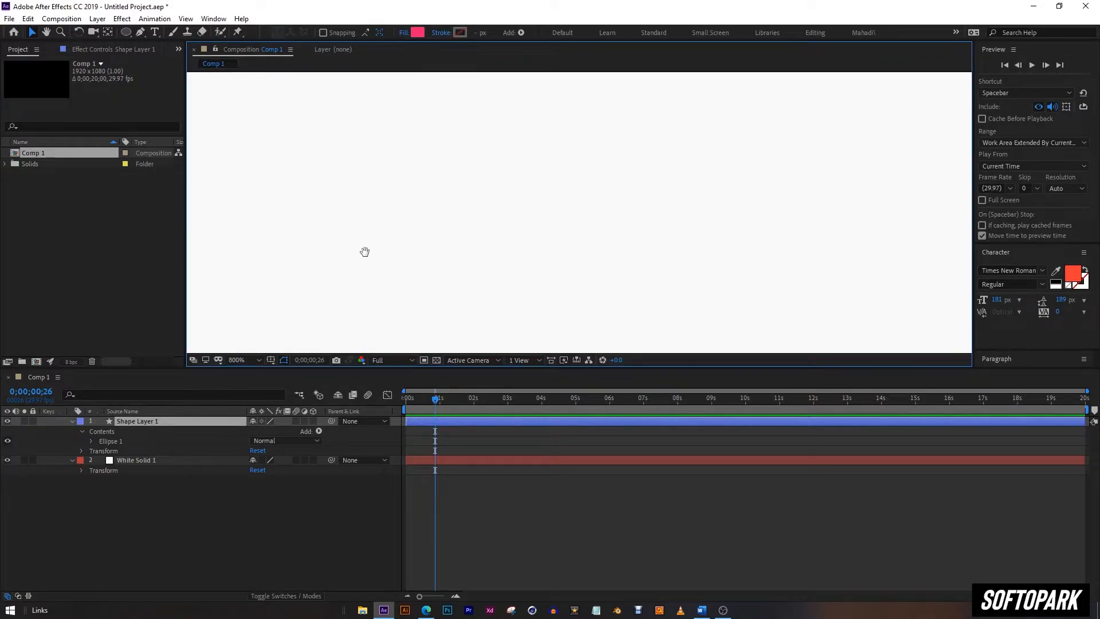
left_click_drag(365, 252, 807, 245)
left_click_drag(452, 273, 645, 238)
mouse_move(517, 245)
left_mouse_down()
mouse_move(475, 233)
mouse_move(486, 256)
mouse_move(450, 259)
mouse_move(517, 235)
mouse_move(505, 243)
left_mouse_up()
scroll(472, 248, "down", 2)
key("v")
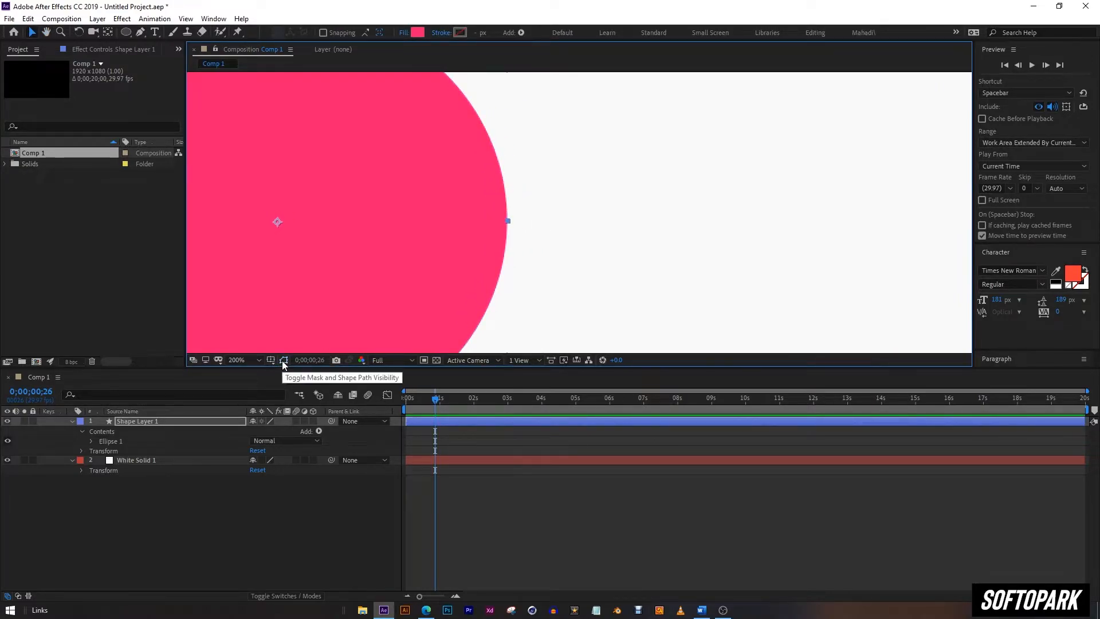
Move the circle slightly right and down with its shape path hidden, and dismiss the Go to Time dialog unchanged
left_click_drag(509, 209, 459, 224)
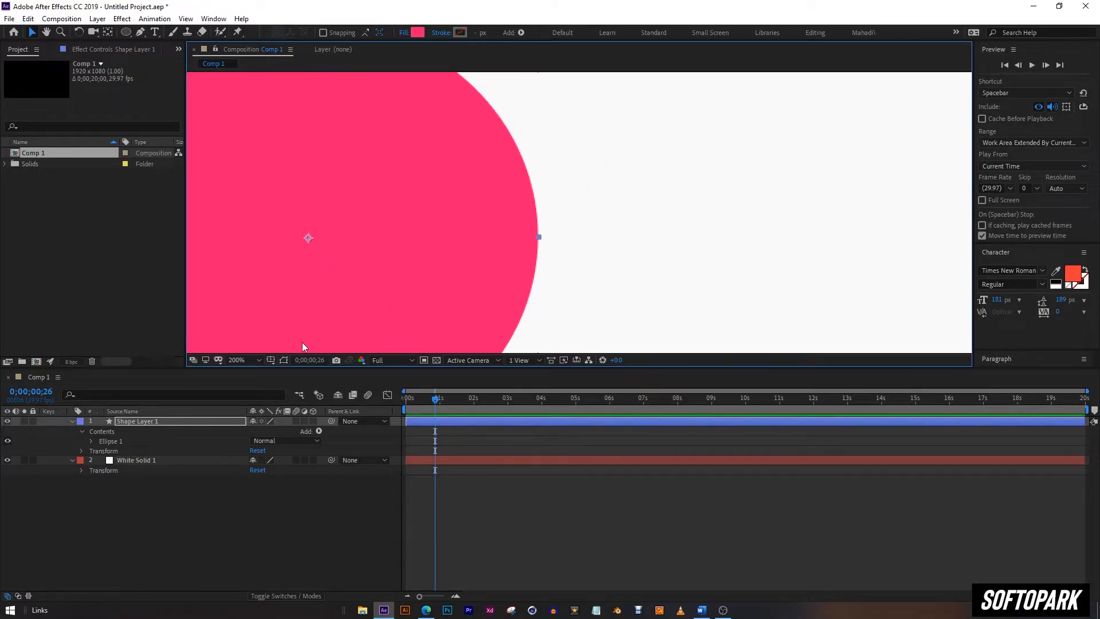
scroll(421, 285, "down", 4)
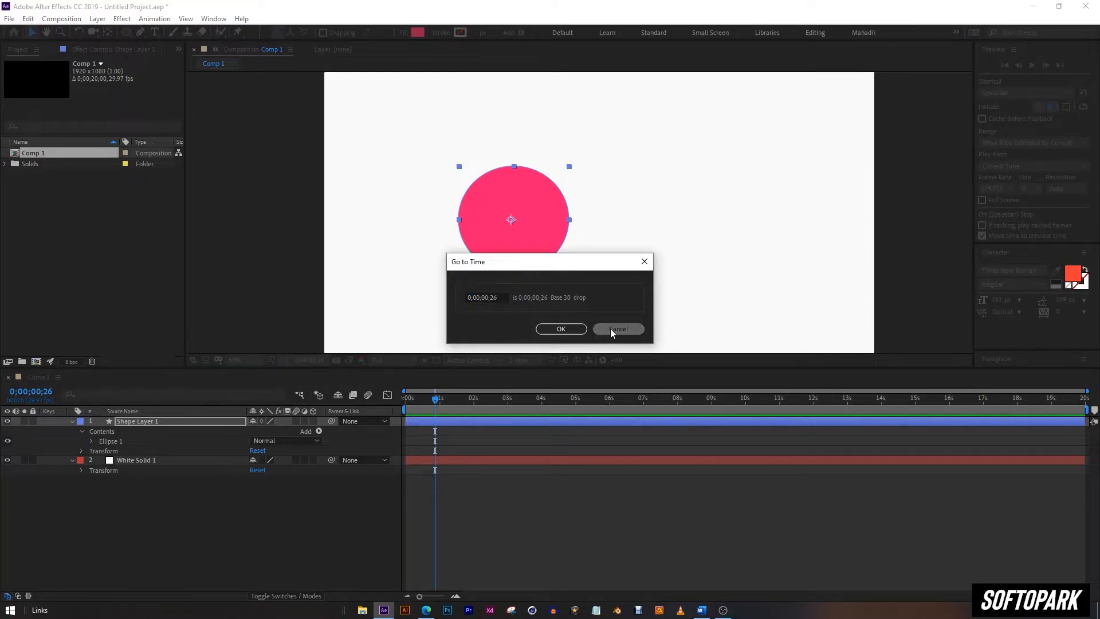
left_click(611, 328)
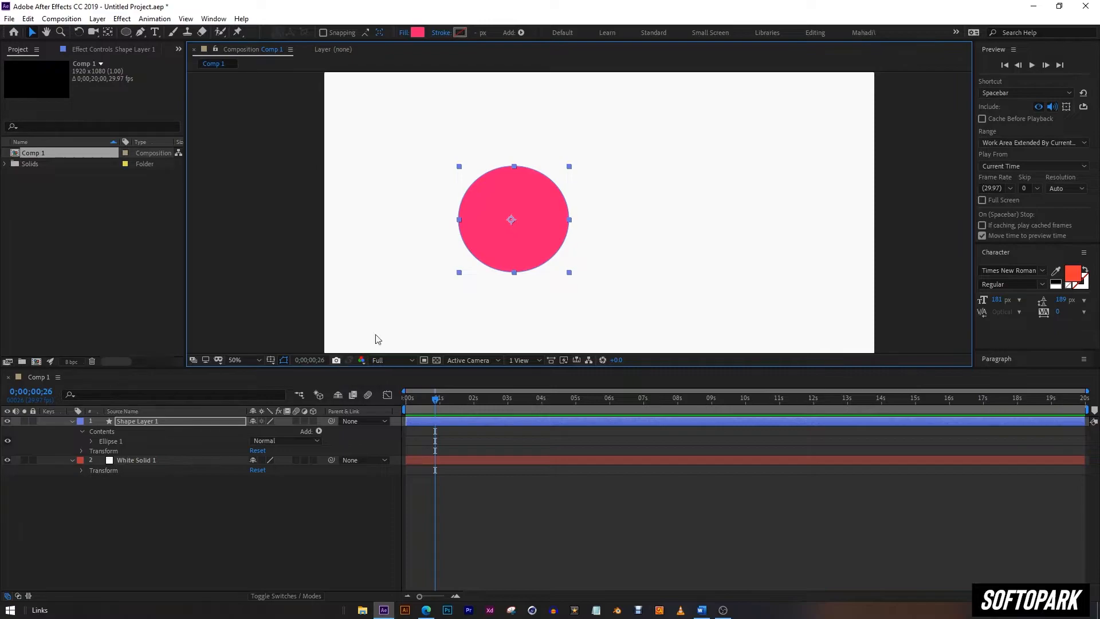
Take a snapshot of the composition view and shift the circle right at 0;00;01;21
left_click(336, 360)
left_click_drag(436, 399, 464, 400)
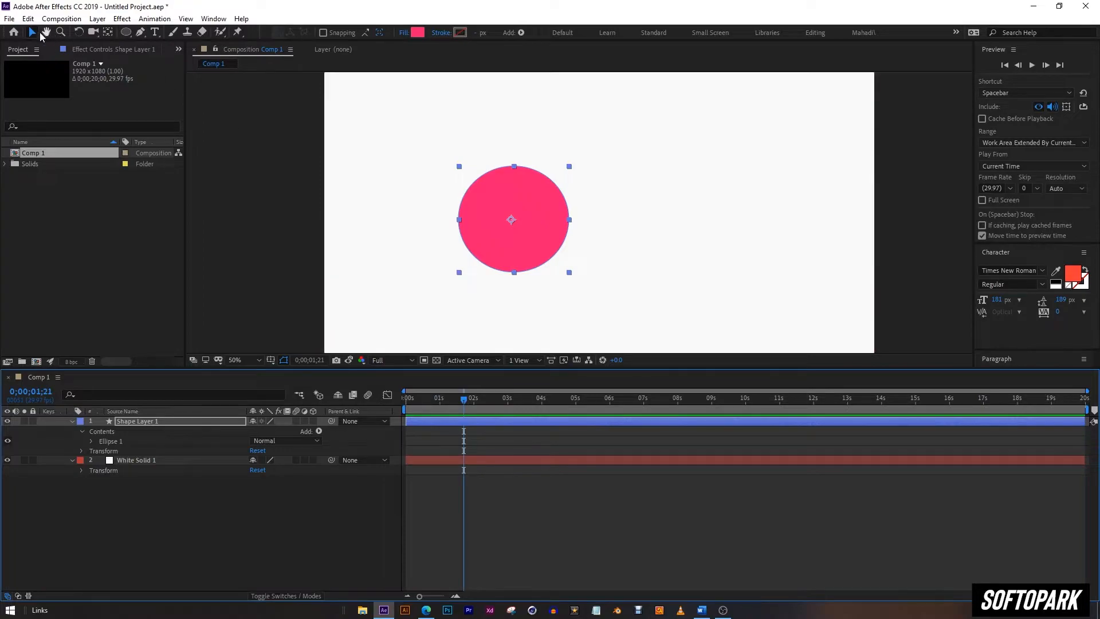
left_click_drag(513, 197, 589, 198)
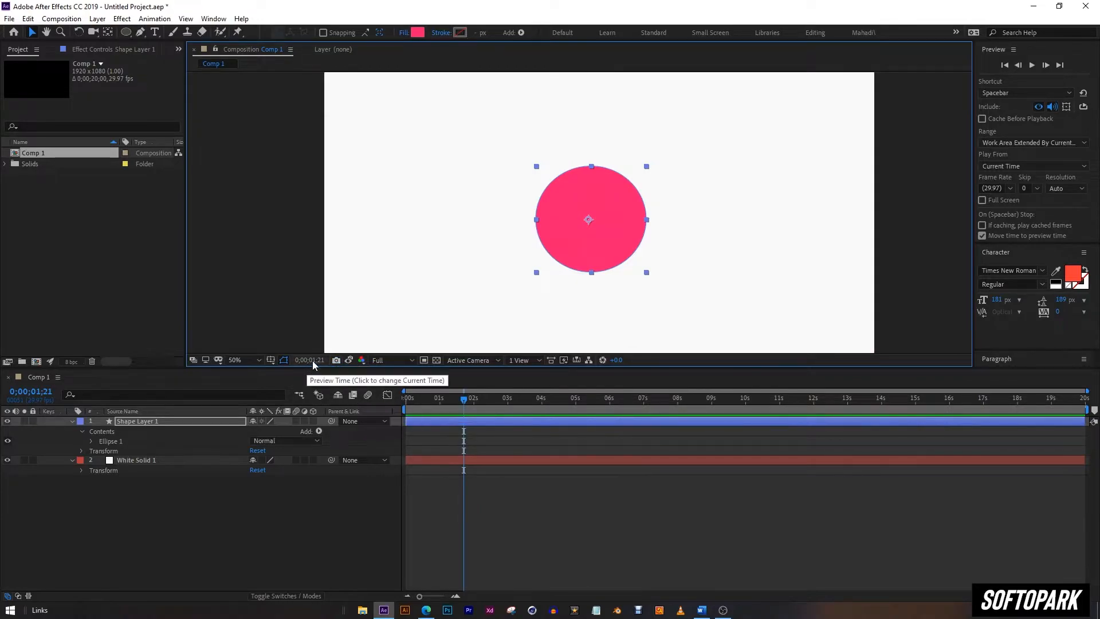
Move the circle back to the left and display the stored snapshot to compare its positions
left_click_drag(557, 239, 486, 242)
left_click(348, 360)
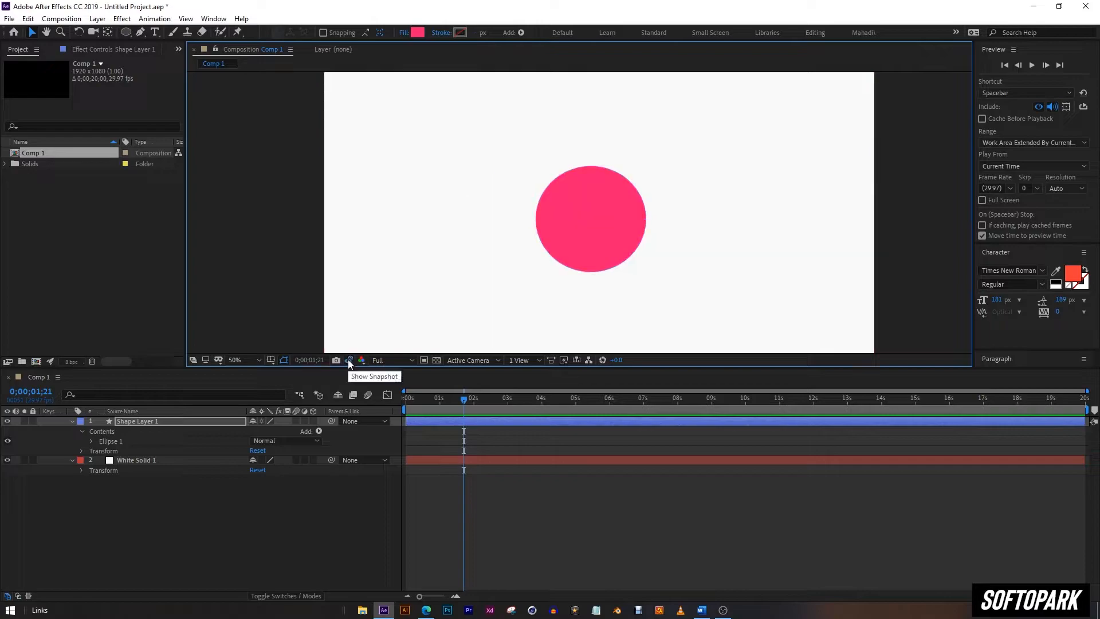
left_click(349, 359)
left_click(348, 360)
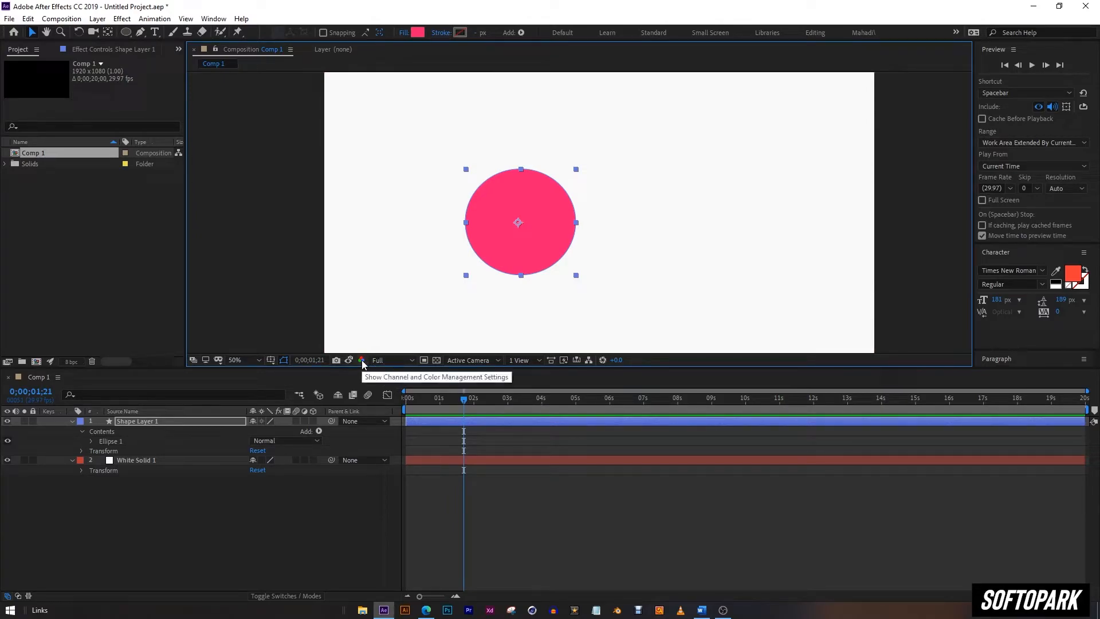
View the composition in the Red and Blue channels and return the channel display to RGB
left_click(362, 361)
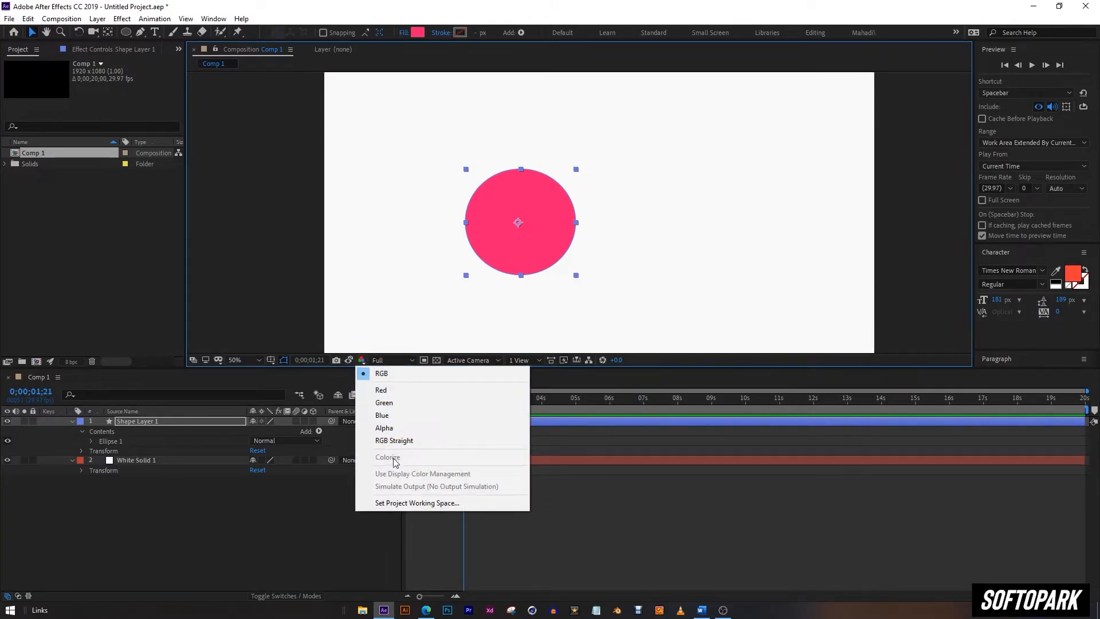
left_click(381, 390)
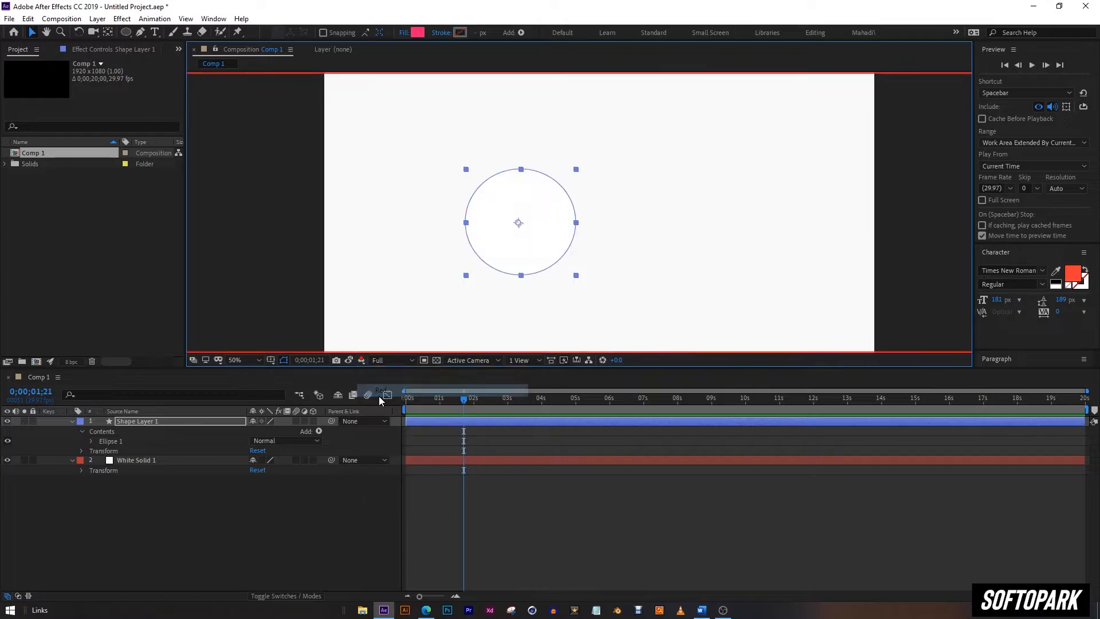
left_click(362, 361)
left_click(383, 416)
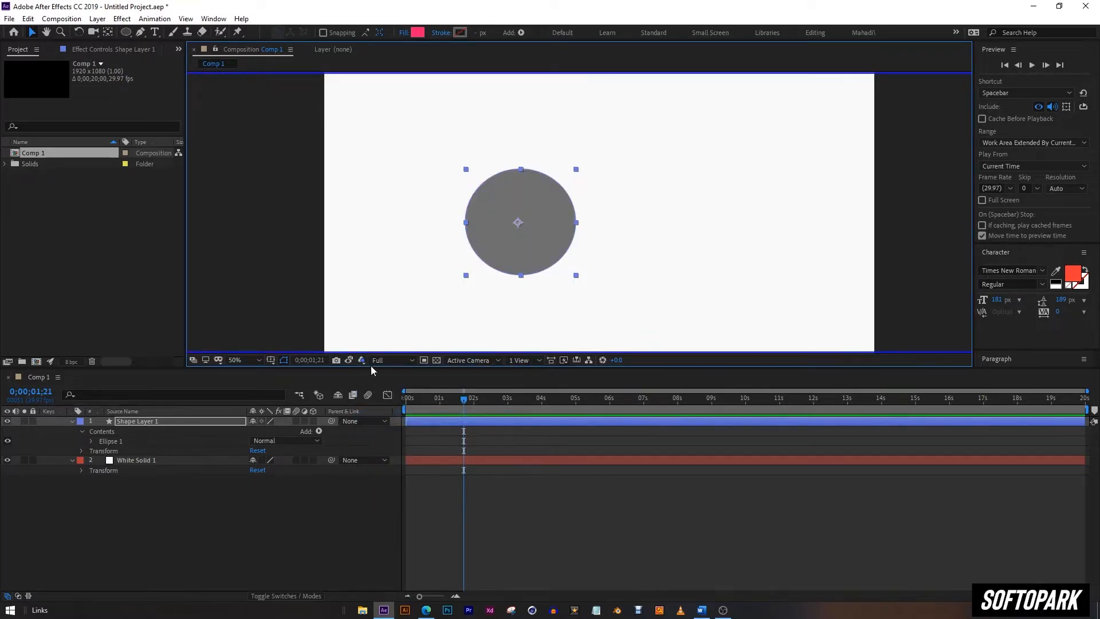
left_click(362, 361)
left_click(382, 390)
left_click(362, 360)
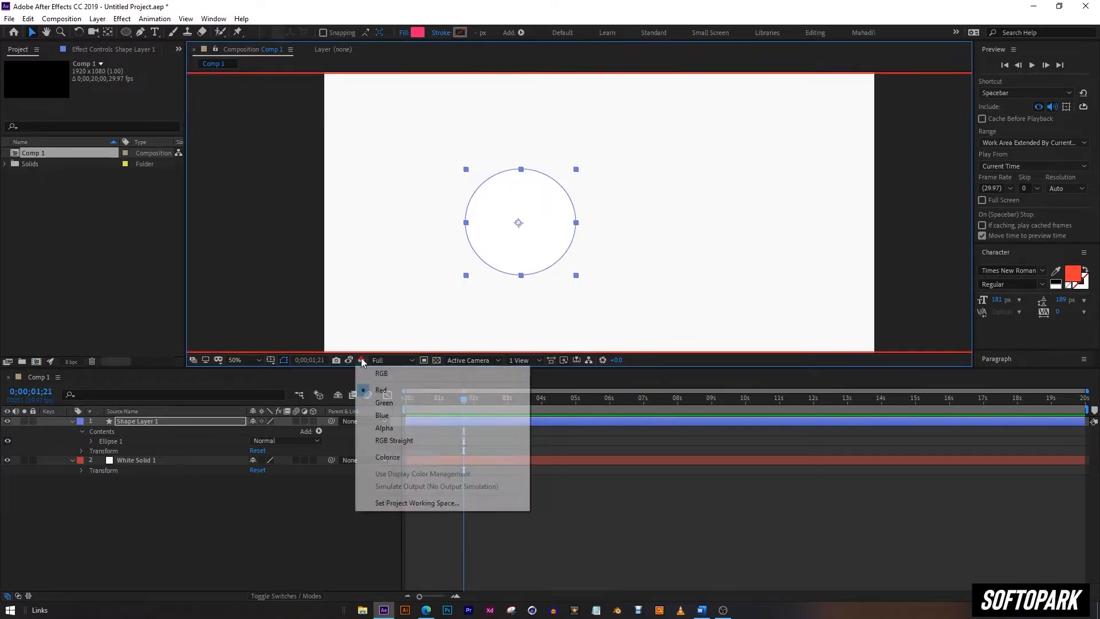
left_click(392, 375)
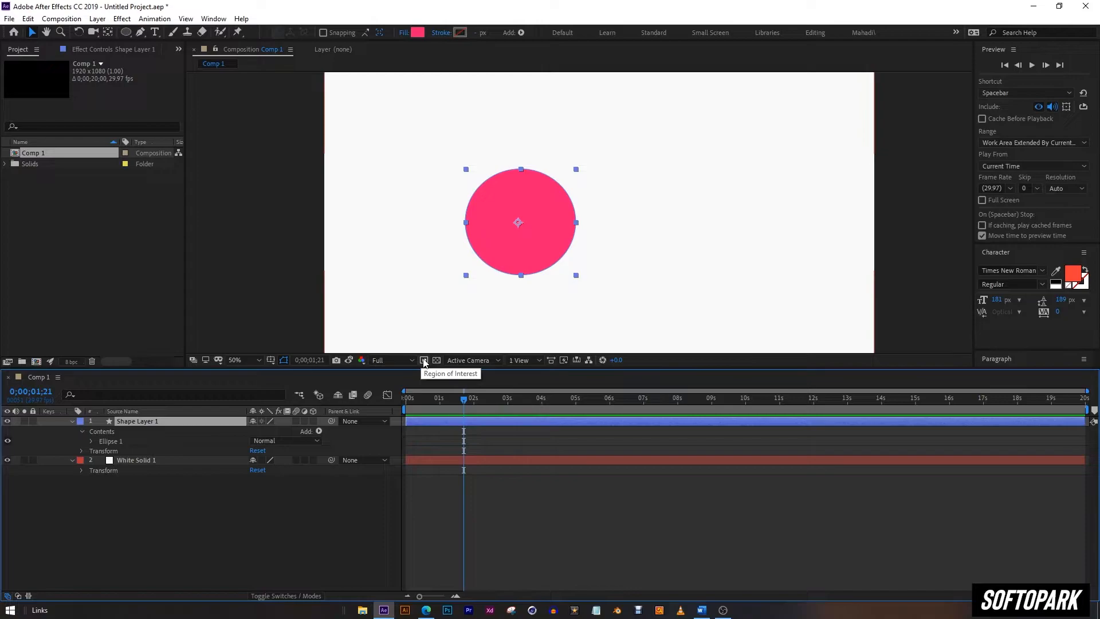
Move the circle close to the centre of the composition and deselect it
left_click(276, 502)
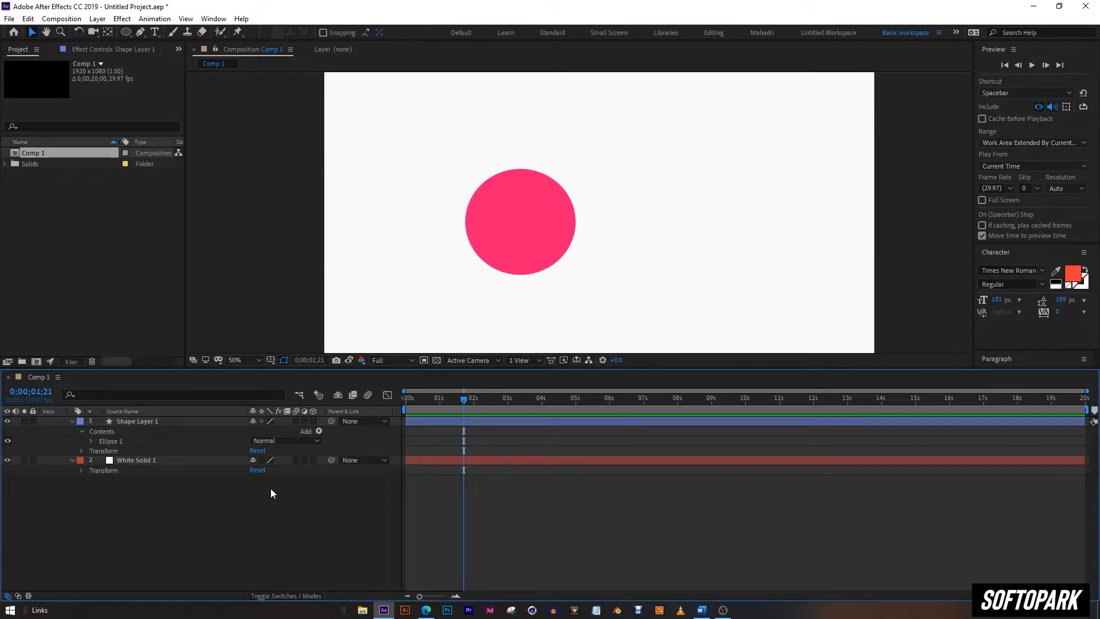
left_click(32, 33)
left_click_drag(536, 239, 583, 216)
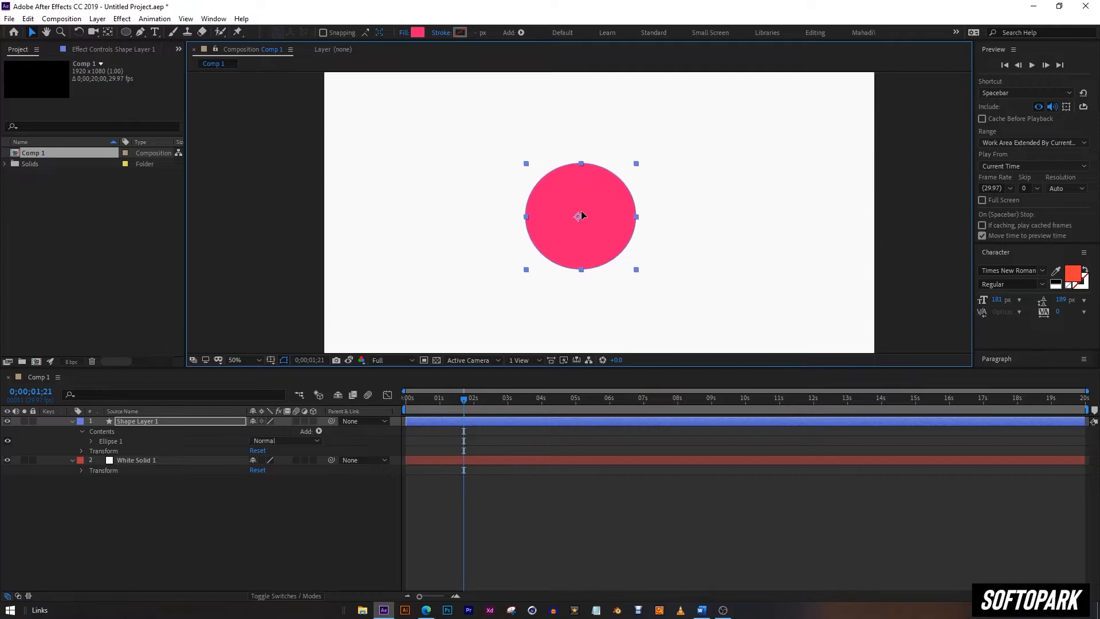
left_click(174, 507)
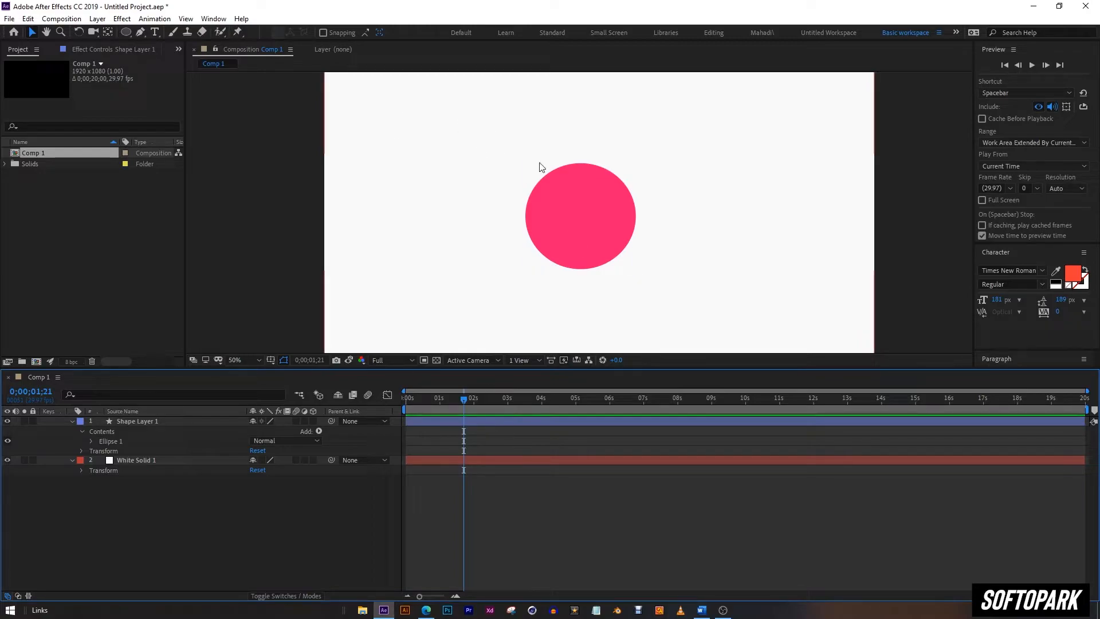
Inspect the composition's width and height in Composition Settings and close the dialog without changes
left_click(67, 20)
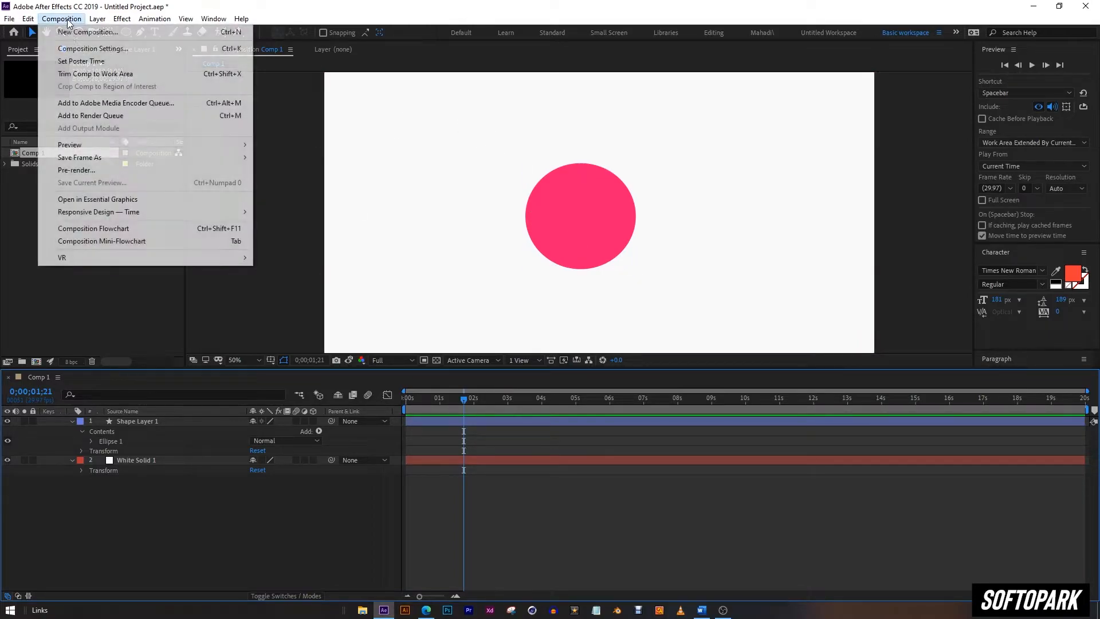
left_click(92, 49)
left_click_drag(519, 74, 870, 87)
left_click(864, 167)
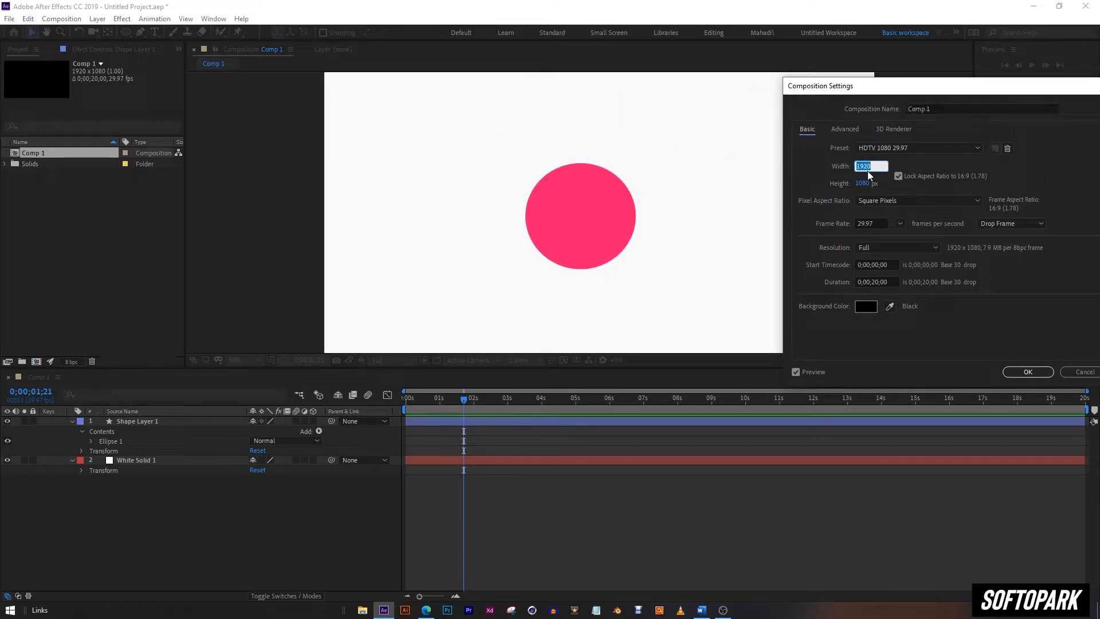
left_click(863, 184)
left_click(916, 186)
left_click(1084, 372)
Draw a region of interest about 816 × 588 px around the circle and crop the composition to it
left_click(421, 362)
left_click_drag(464, 134, 701, 307)
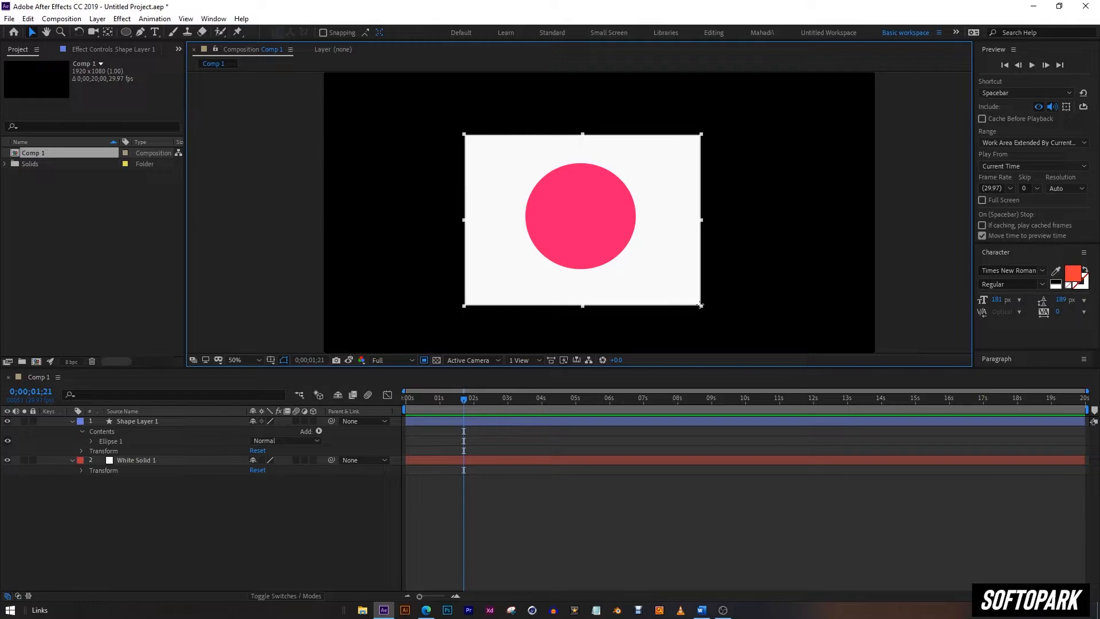
left_click(61, 19)
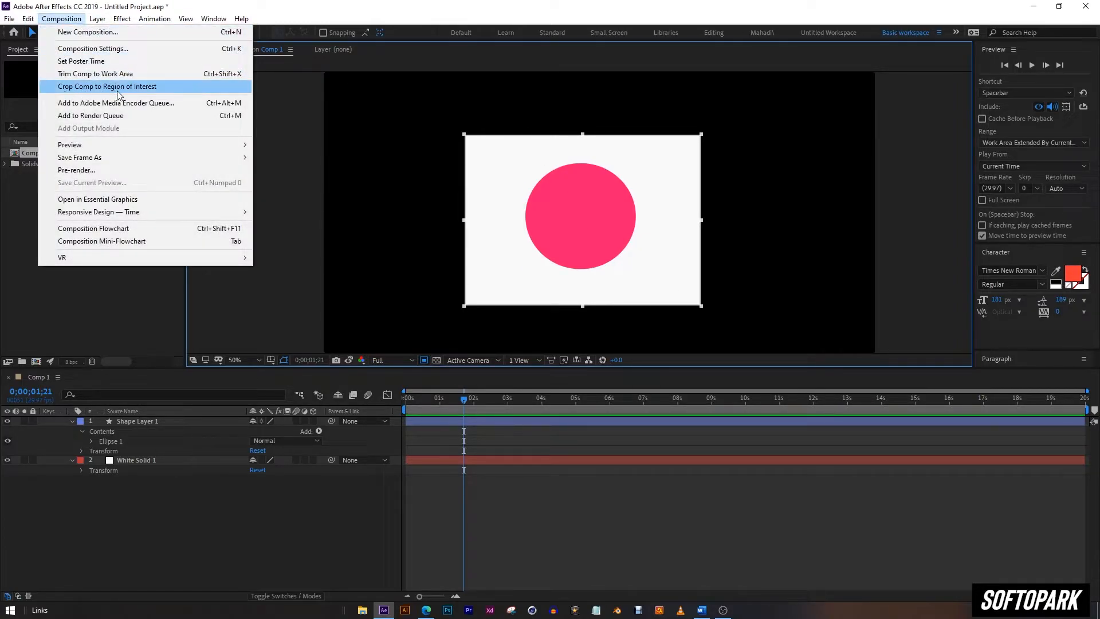
left_click(141, 87)
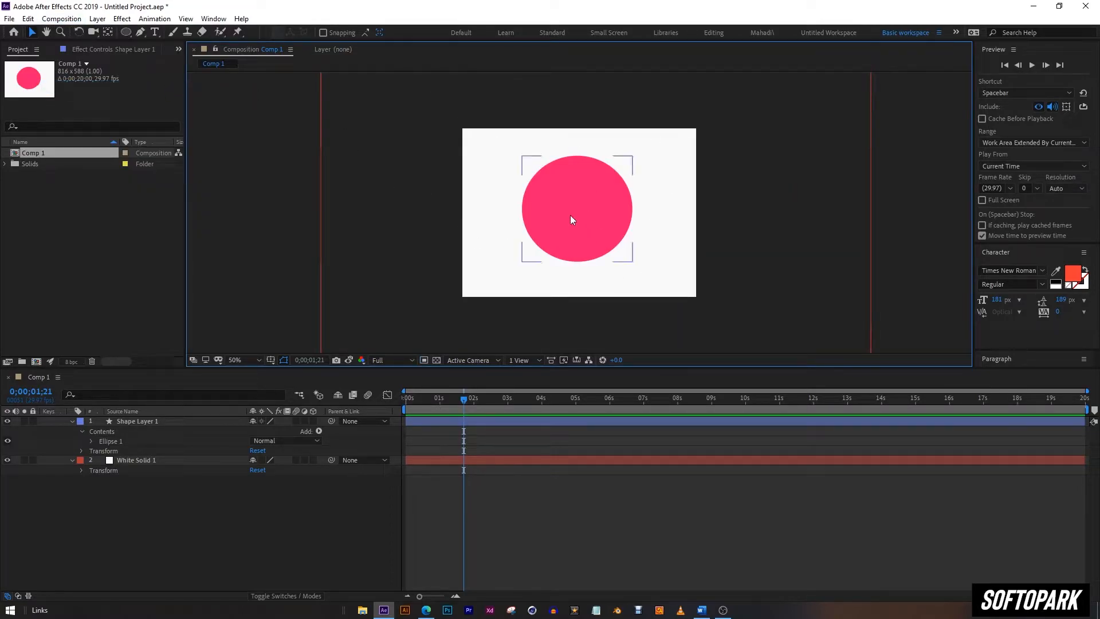
Check the cropped composition's width and height, close Composition Settings unchanged, and undo the crop
left_click(76, 19)
left_click(80, 47)
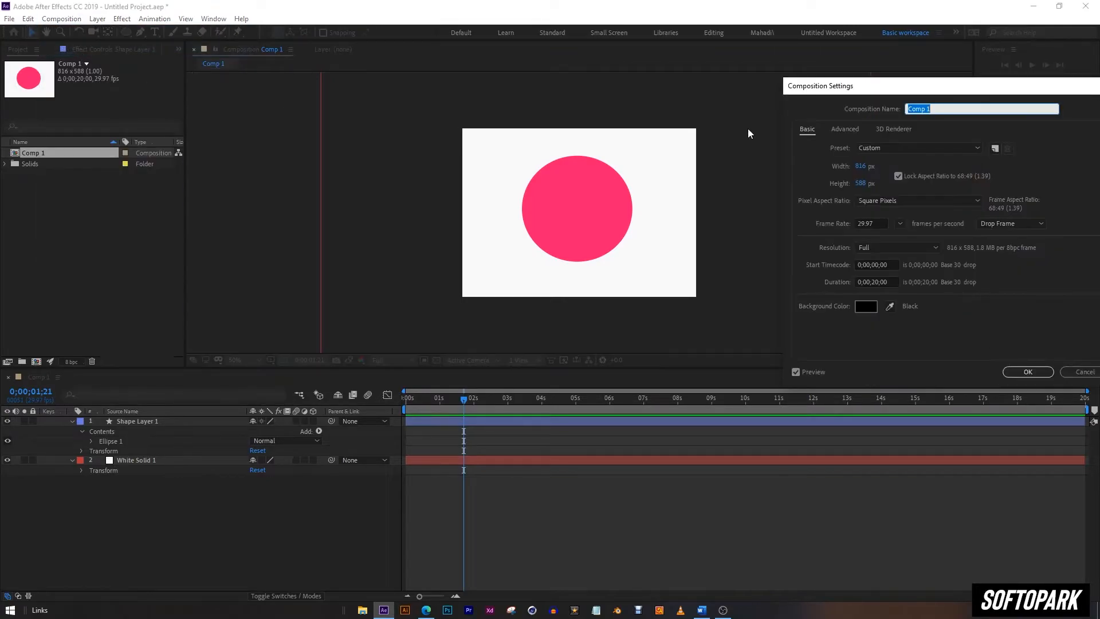
left_click(861, 184)
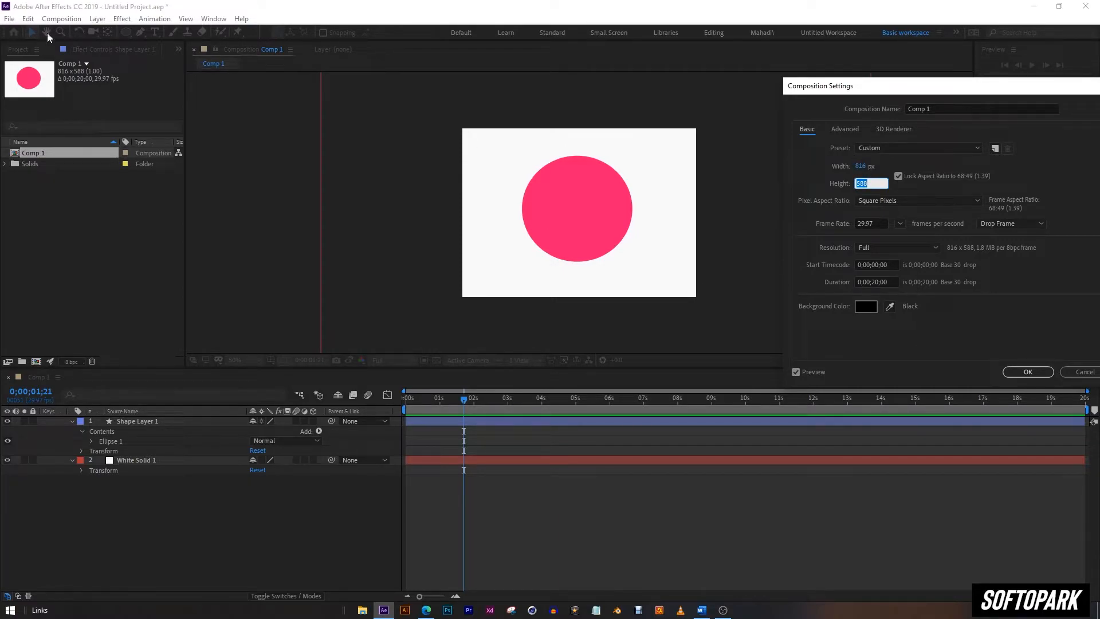
left_click(1074, 373)
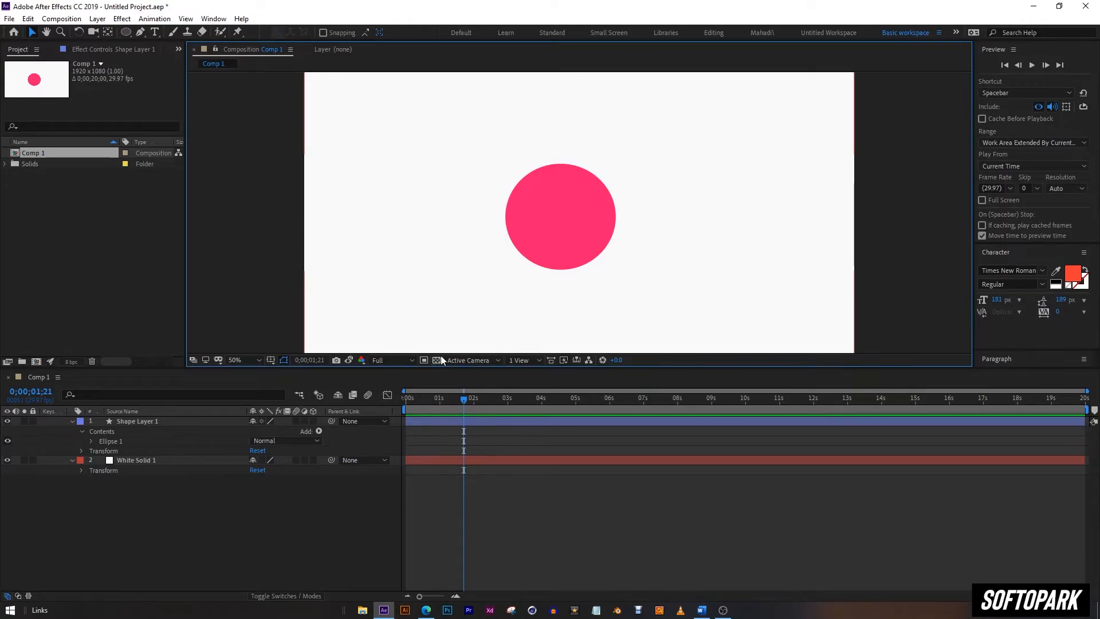
left_click_drag(119, 507, 149, 434)
left_click(168, 499)
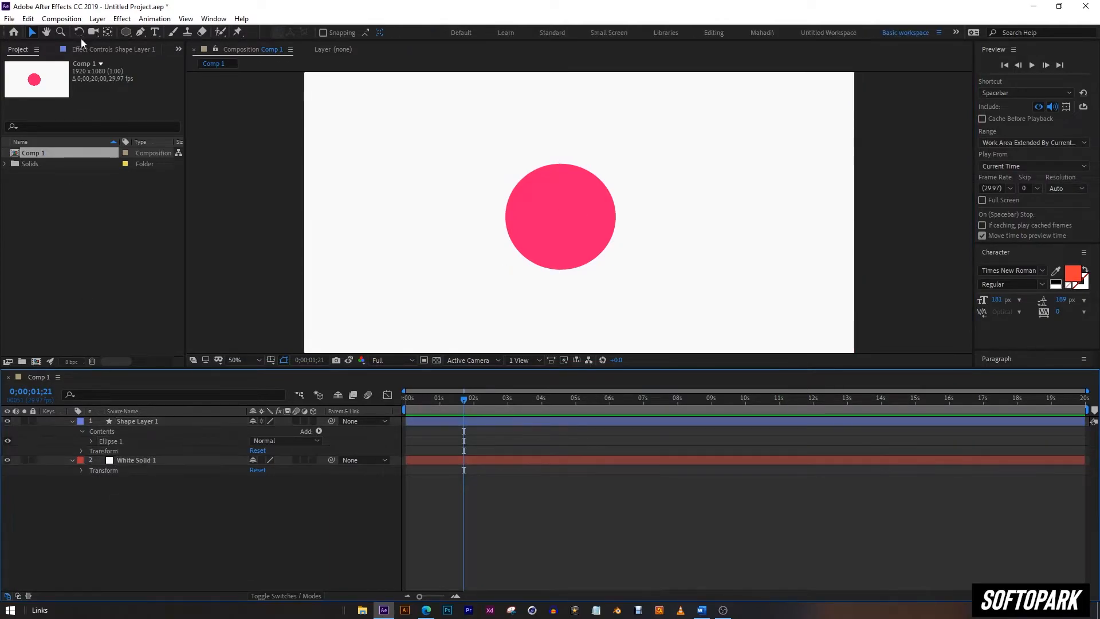
Create a new composition with the HDTV 1080 29.97 preset and a 20-second duration, and turn on its transparency grid
left_click(61, 19)
left_click(85, 33)
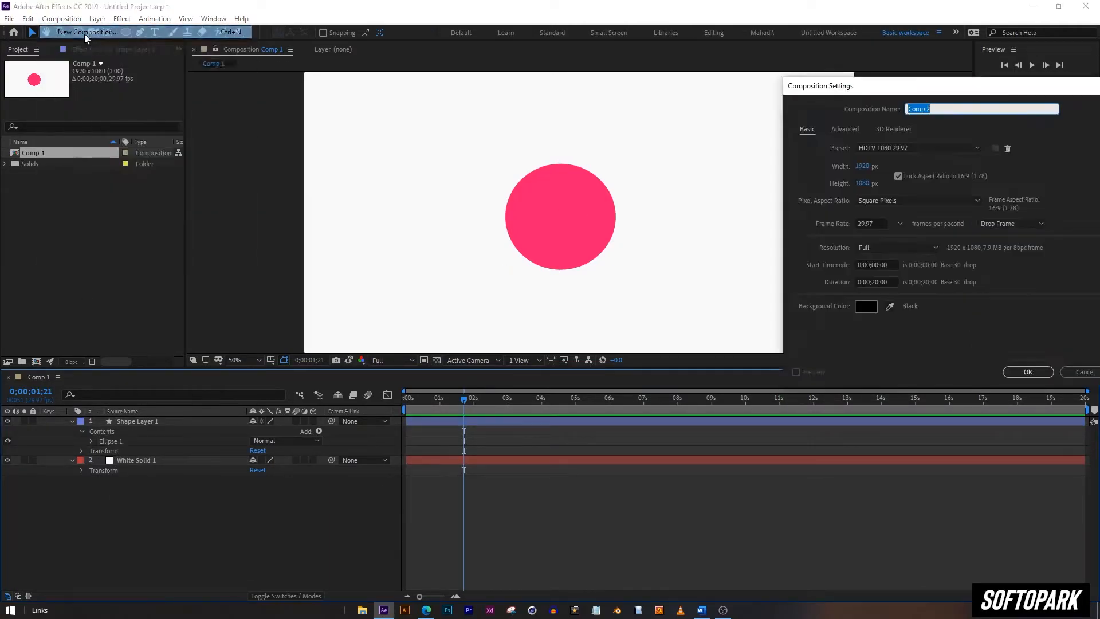
left_click(1028, 373)
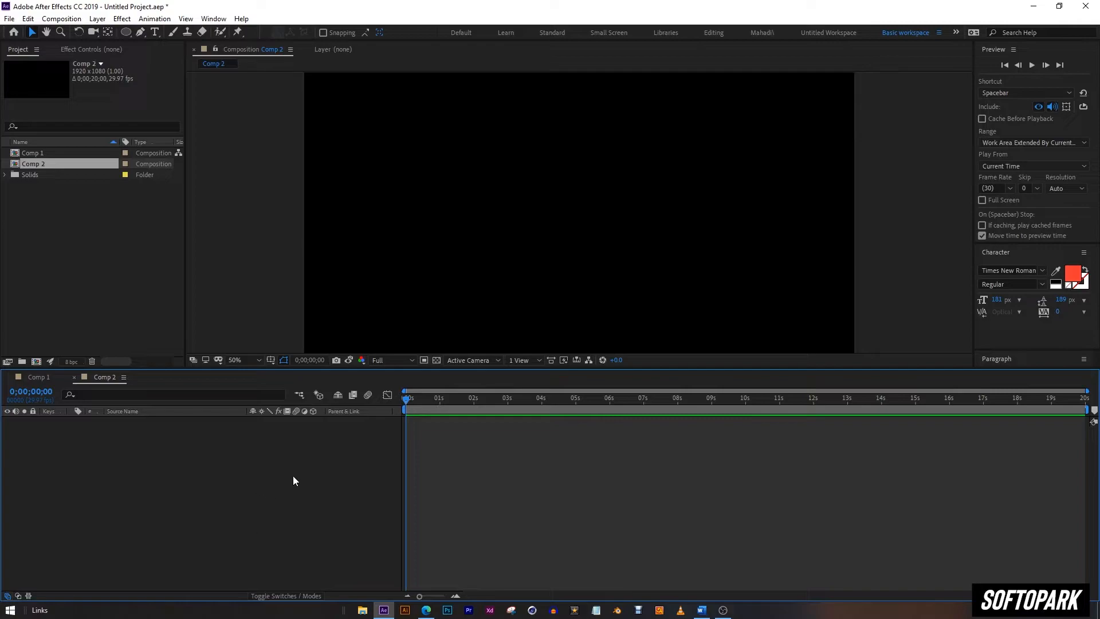
left_click(436, 360)
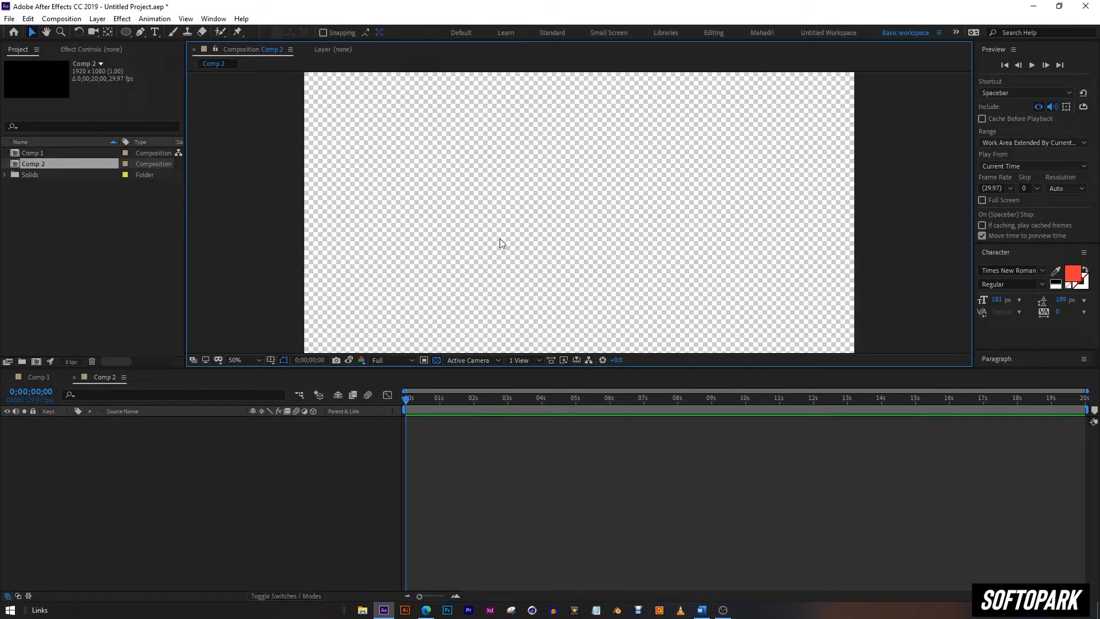
left_click(282, 479)
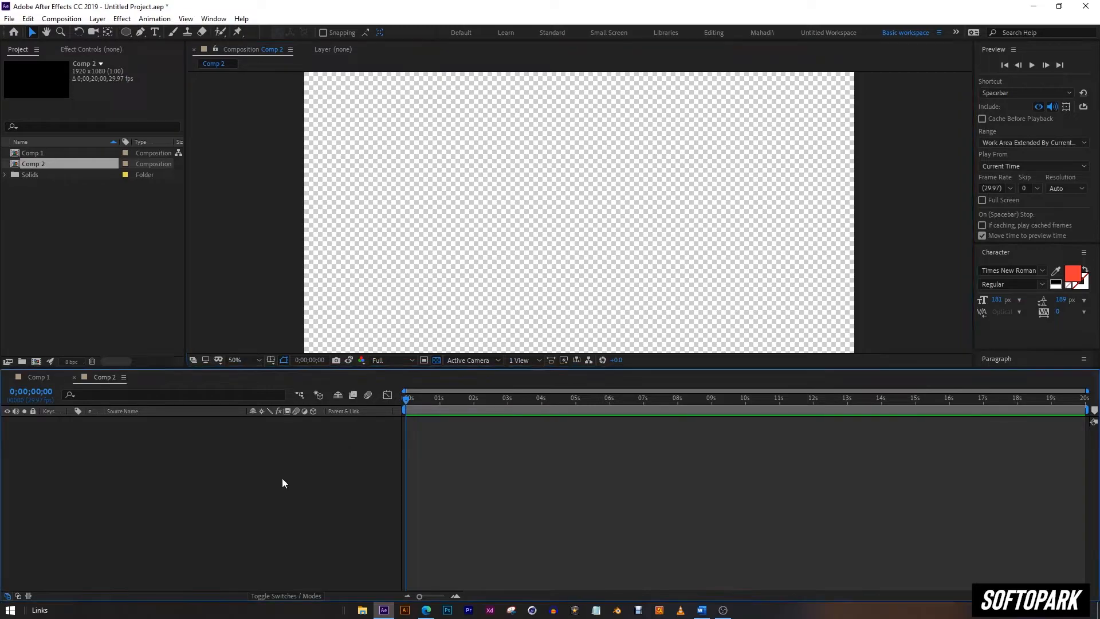
Draw three pink ellipses on one shape layer: a large one, a medium wide one beside it and a small flat one above the latter
left_click(126, 32)
left_click_drag(415, 143, 508, 242)
left_click_drag(624, 164, 720, 229)
left_click_drag(659, 102, 697, 117)
left_click(129, 552)
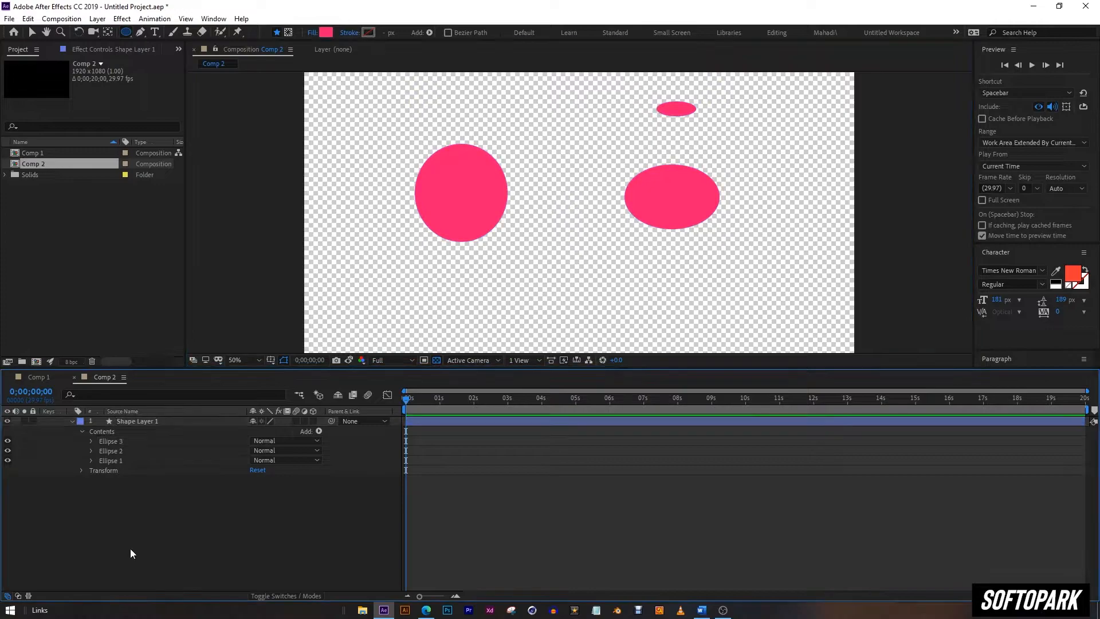
Add a white solid layer and place it beneath the ellipses' shape layer as the background
right_click(160, 520)
mouse_move(275, 394)
left_click(366, 426)
left_click(659, 362)
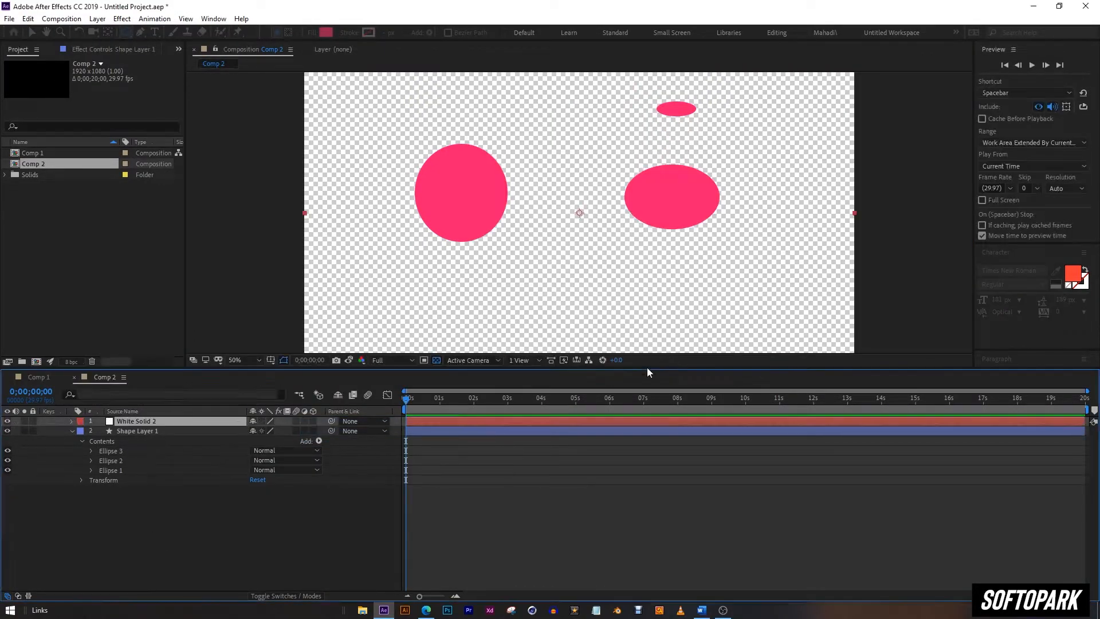
left_click_drag(152, 421, 135, 469)
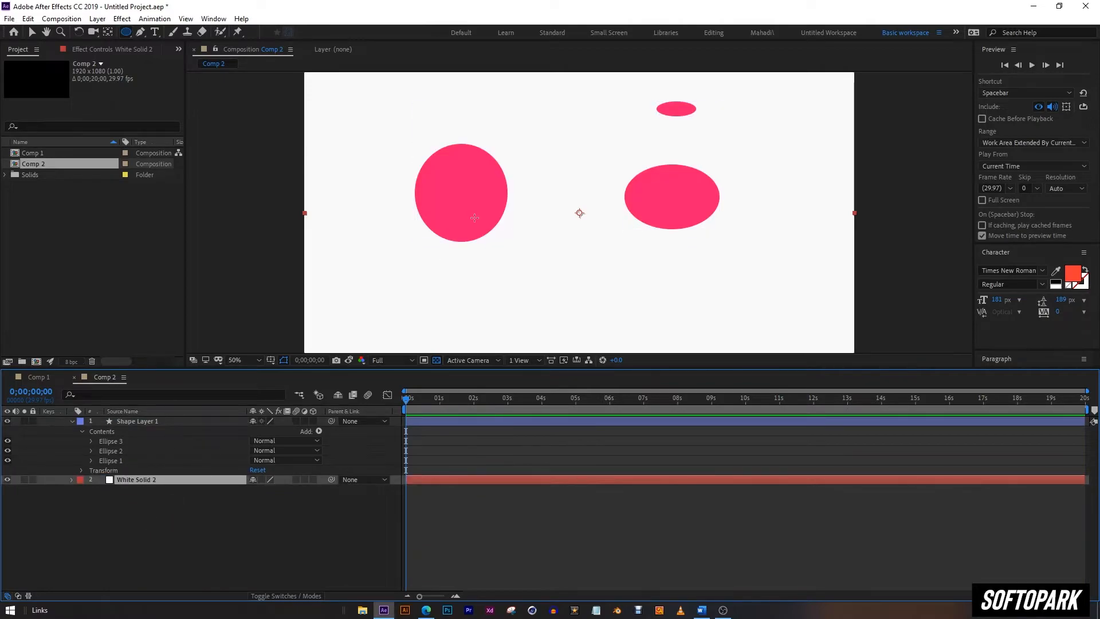
Turn off the transparency grid and leave the white solid deselected
left_click(282, 490)
left_click(435, 358)
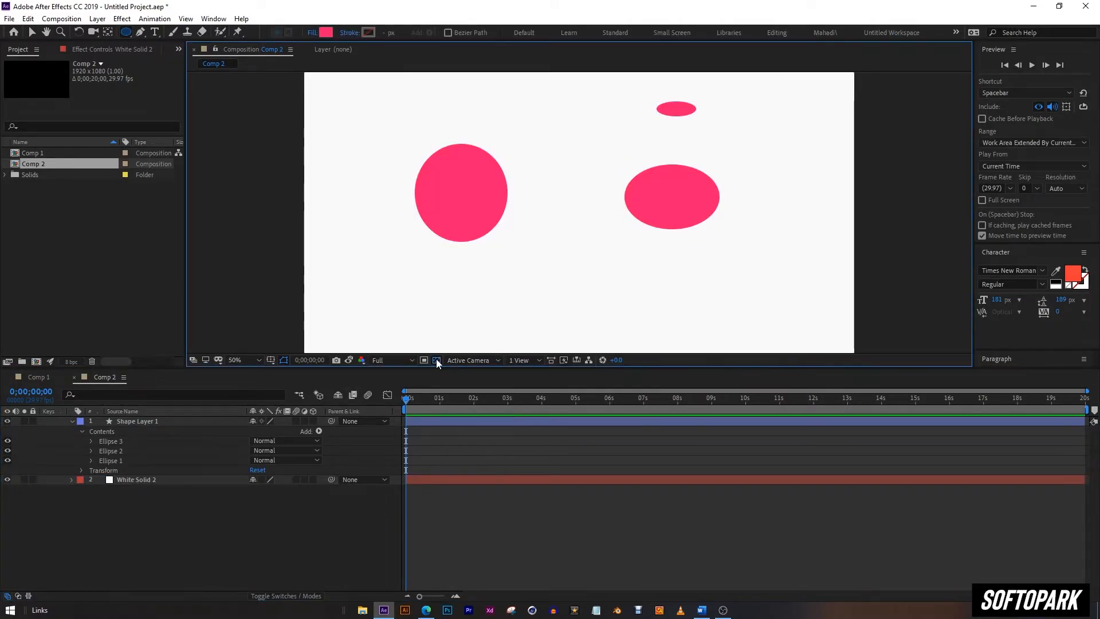
left_click(153, 479)
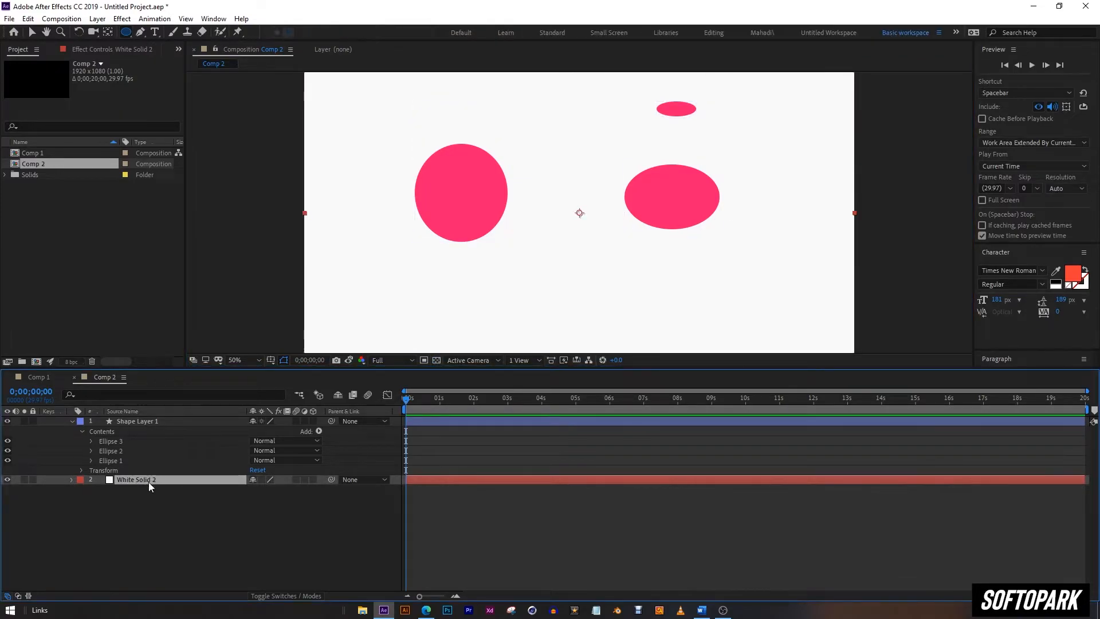
left_click(126, 508)
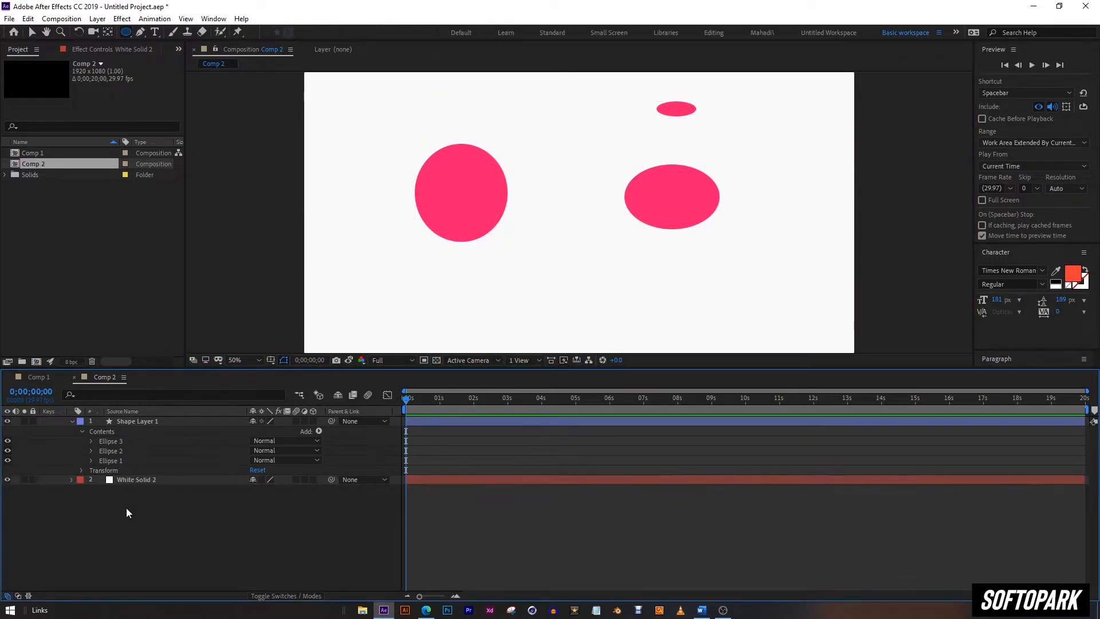
Look through the 3D view options and switch the 2D composition to the Bottom and Top views
left_click(470, 357)
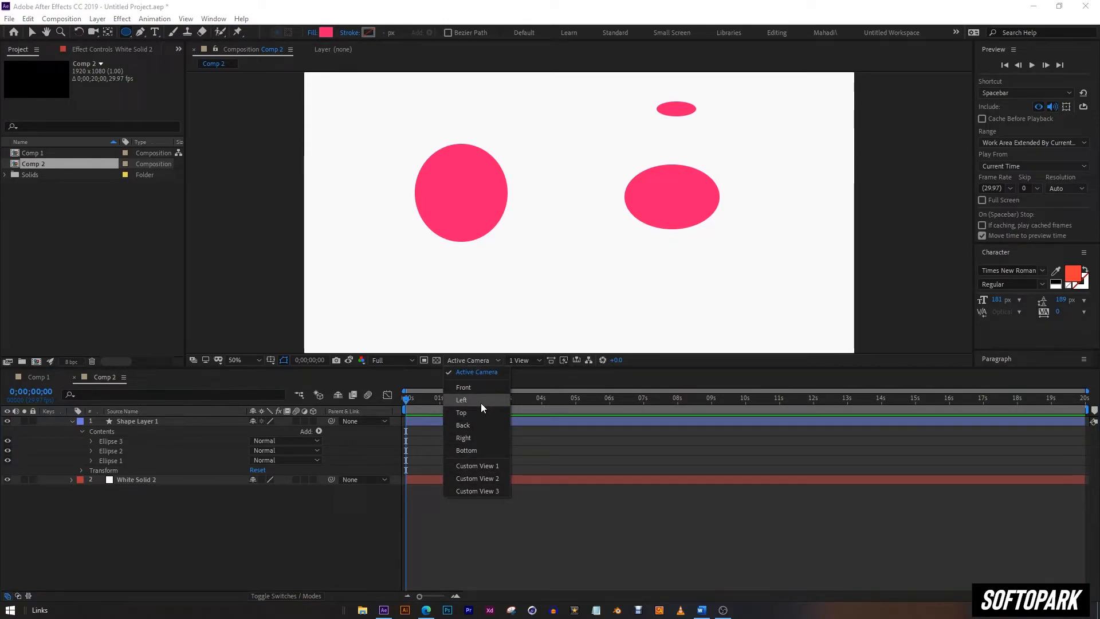
left_click(472, 359)
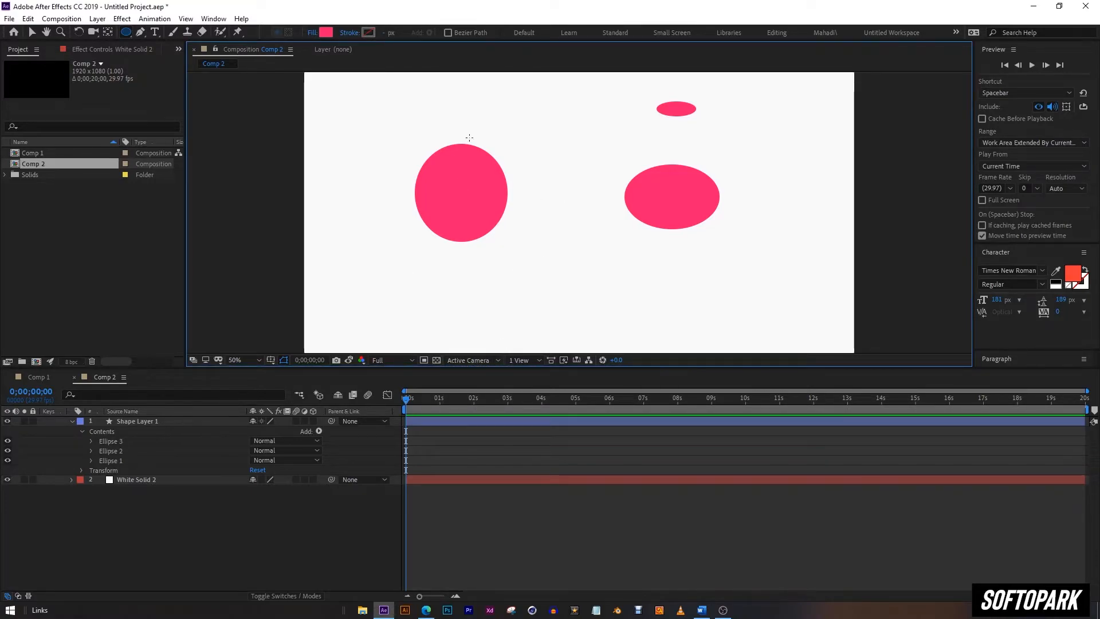
left_click(477, 357)
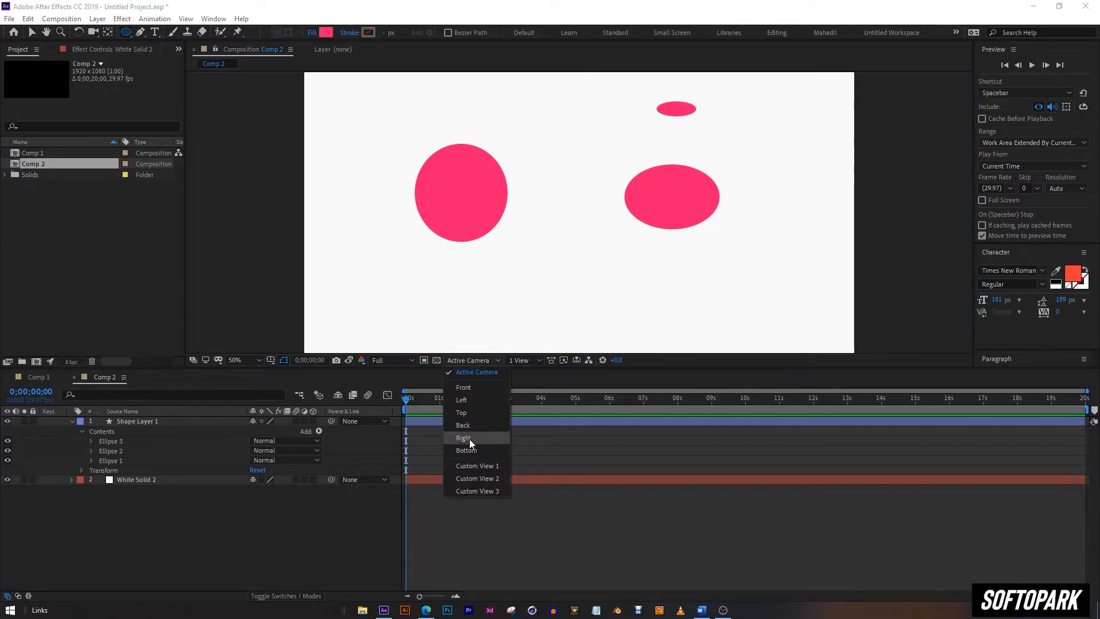
left_click(477, 451)
left_click(479, 359)
left_click(466, 413)
right_click(138, 544)
left_click(74, 539)
Make the shape layer and the white solid 3D layers
left_click(150, 422)
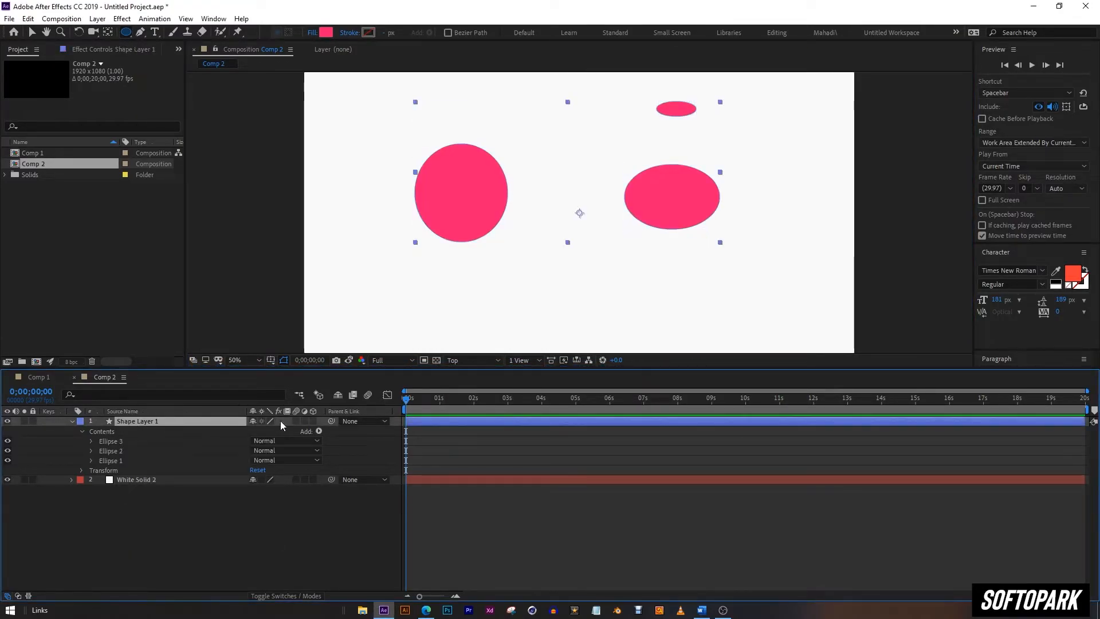
left_click(315, 422)
left_click(314, 498)
left_click(199, 525)
View the 3D layers from Front, Top, Bottom and Custom View 2
left_click(483, 360)
left_click(483, 389)
left_click(473, 360)
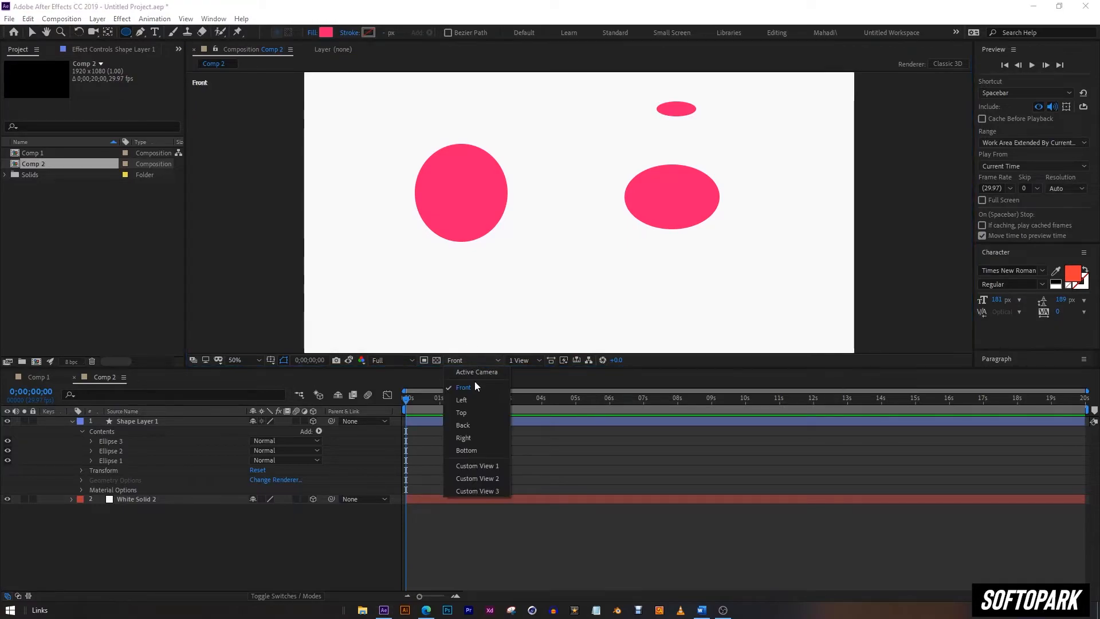
left_click(464, 413)
left_click(484, 361)
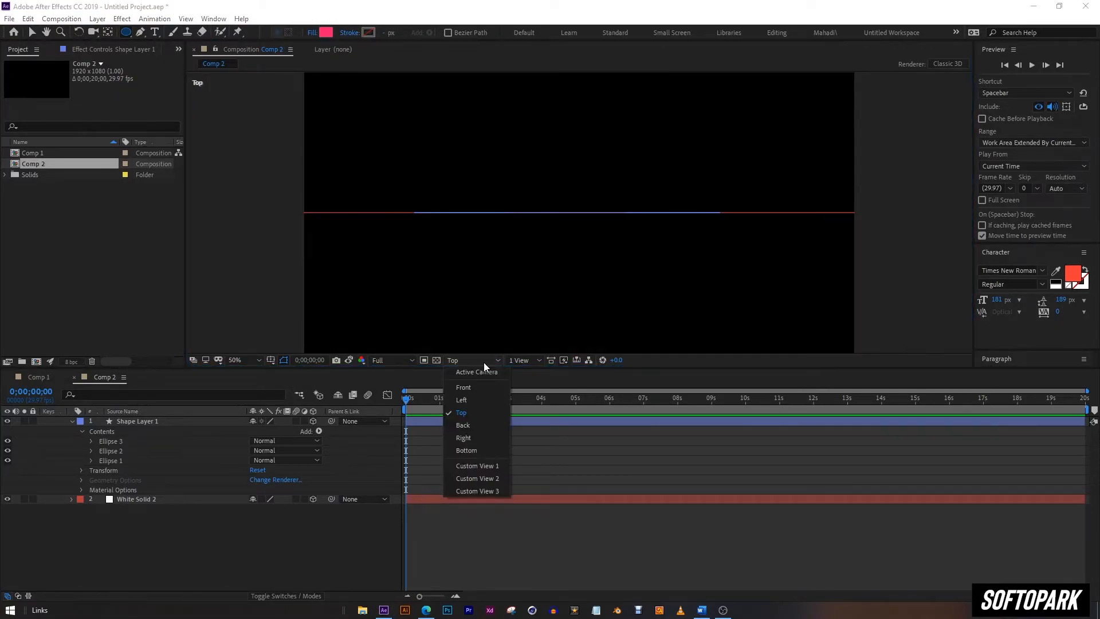
left_click(481, 450)
left_click(471, 362)
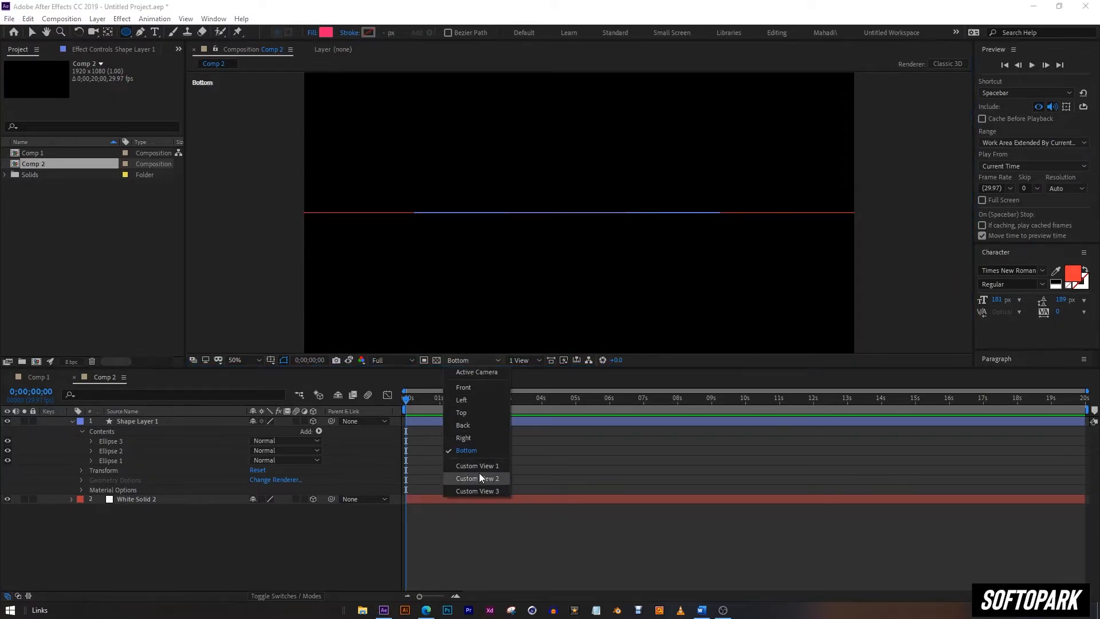
left_click(483, 477)
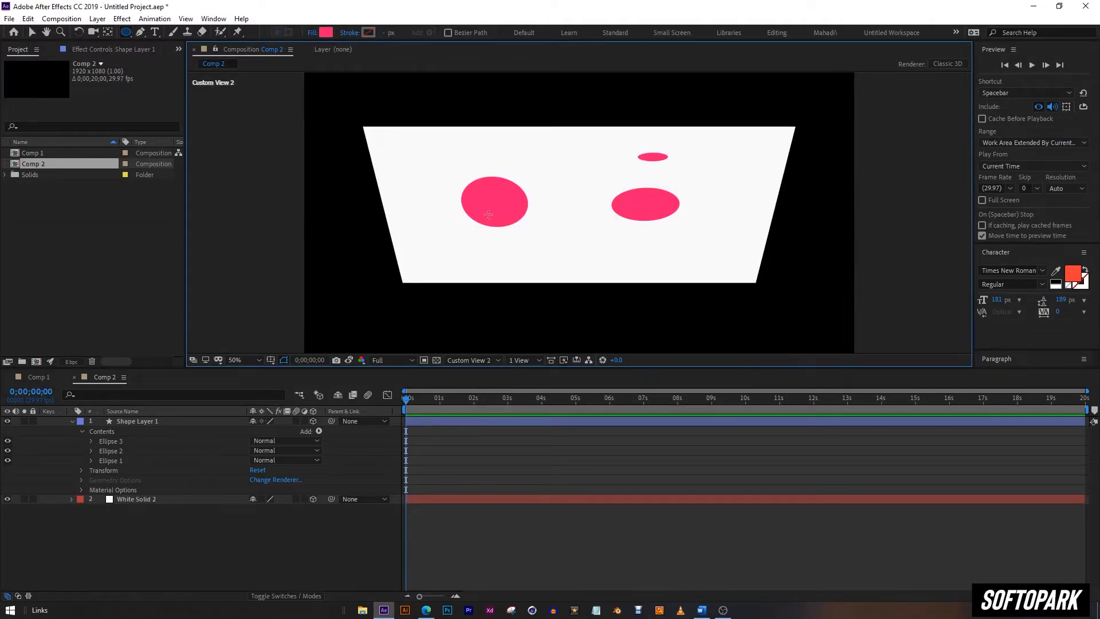
Return the viewer to Active Camera and turn off 3D for the shape layer and the white solid
left_click(469, 361)
left_click(481, 375)
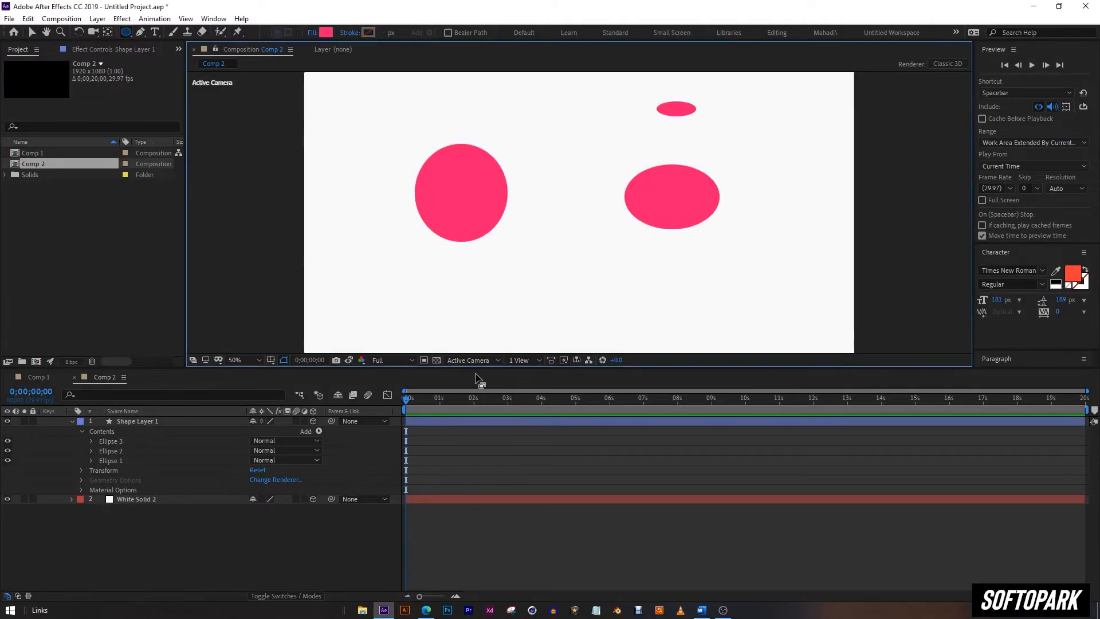
left_click(313, 421)
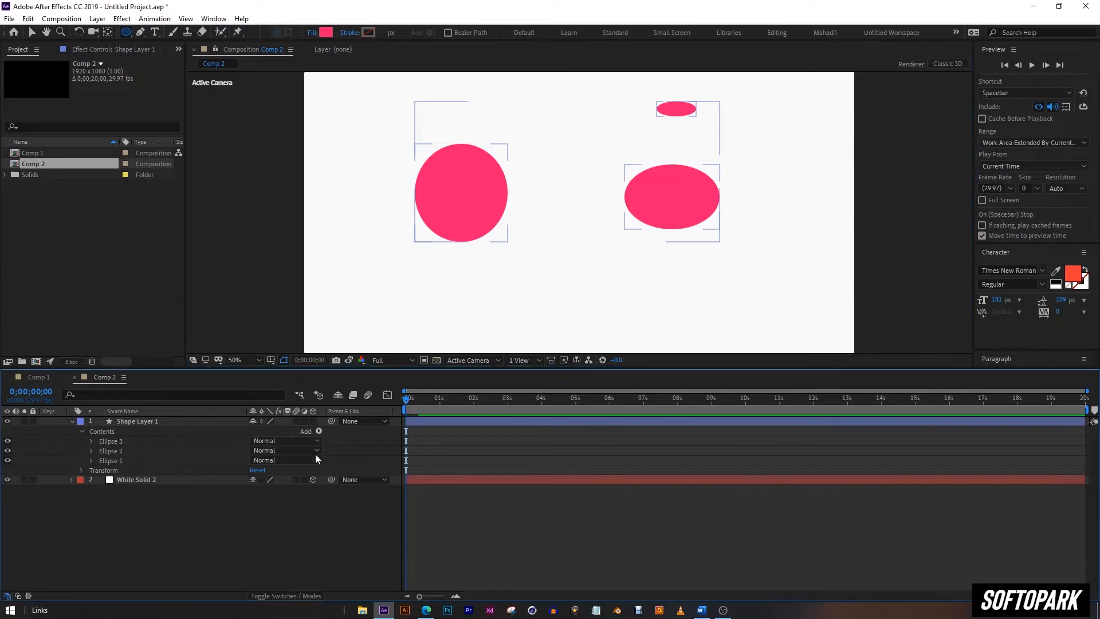
left_click(314, 480)
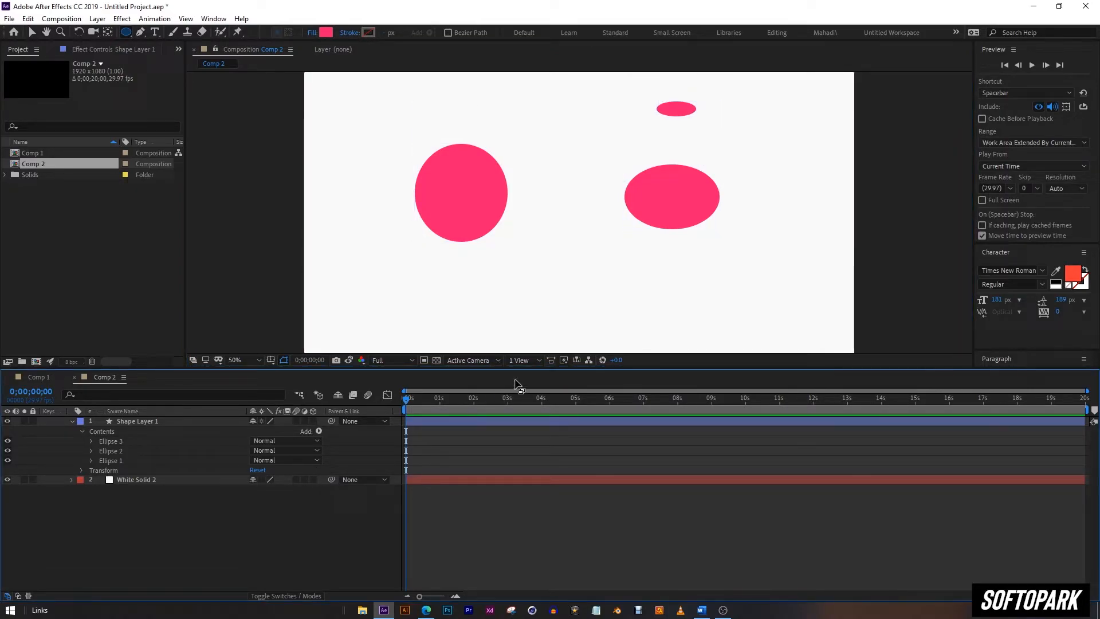
Display the composition in the 4 Views - Right layout and return it to 1 View
left_click(535, 358)
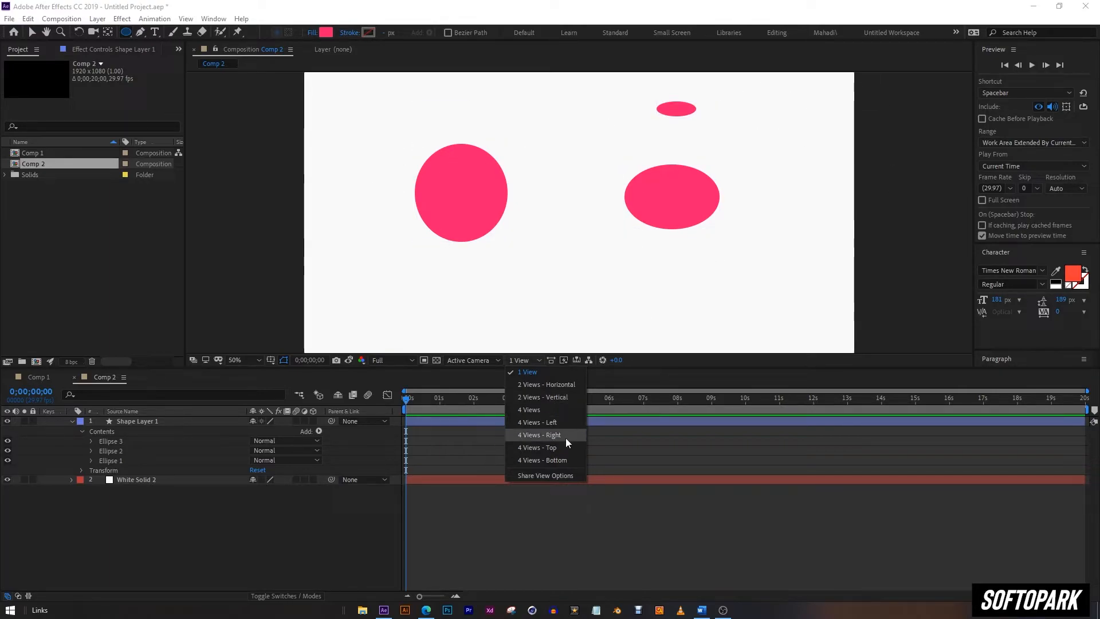
left_click(551, 436)
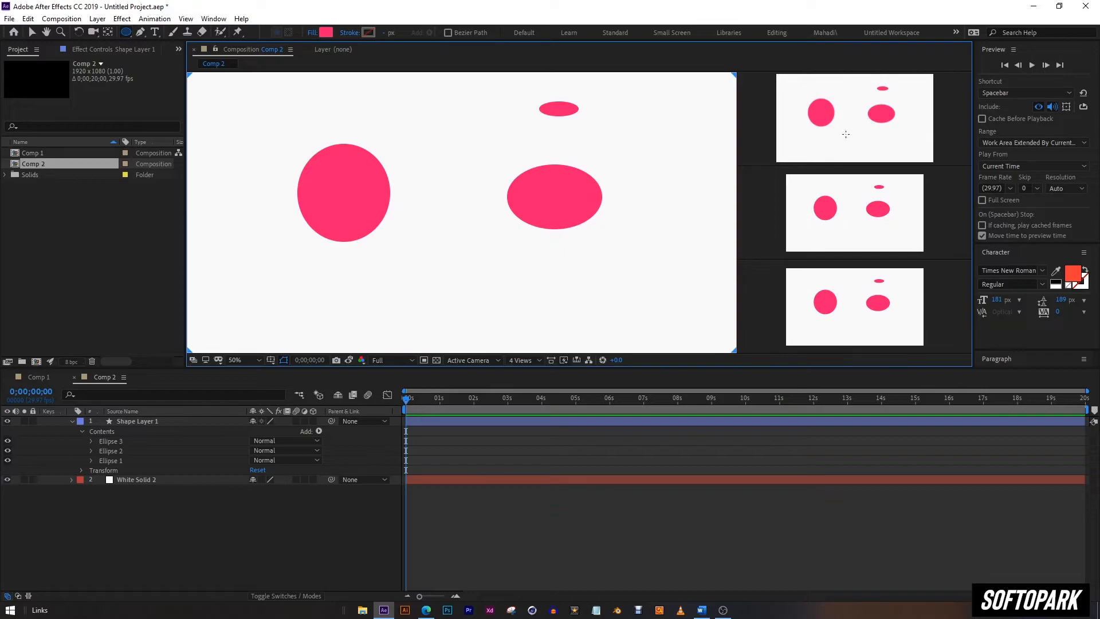
left_click(485, 360)
left_click(526, 360)
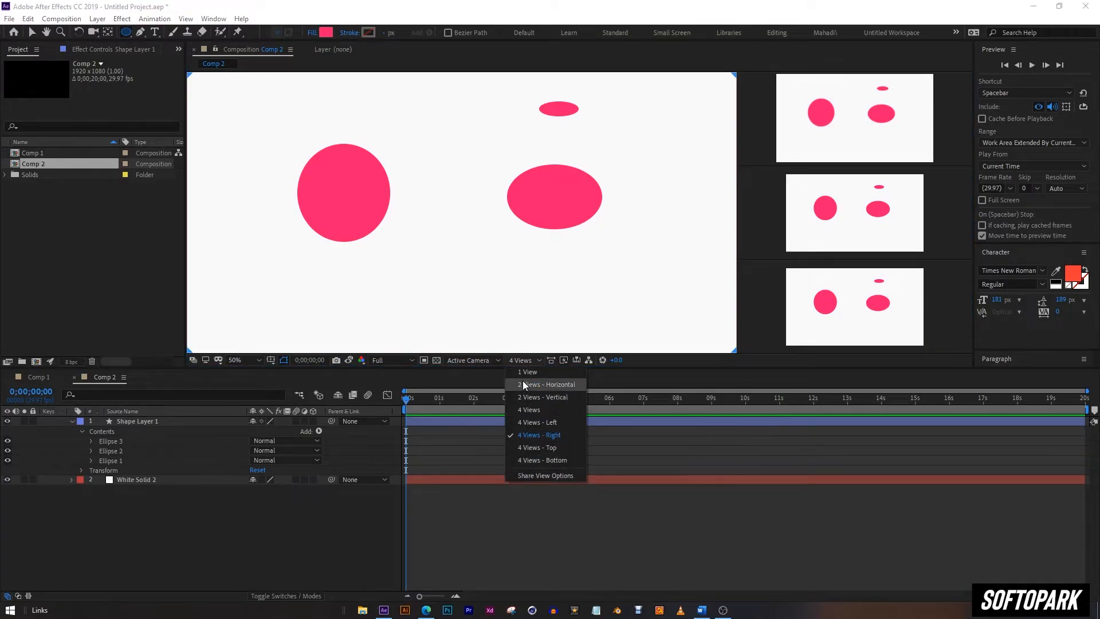
left_click(527, 373)
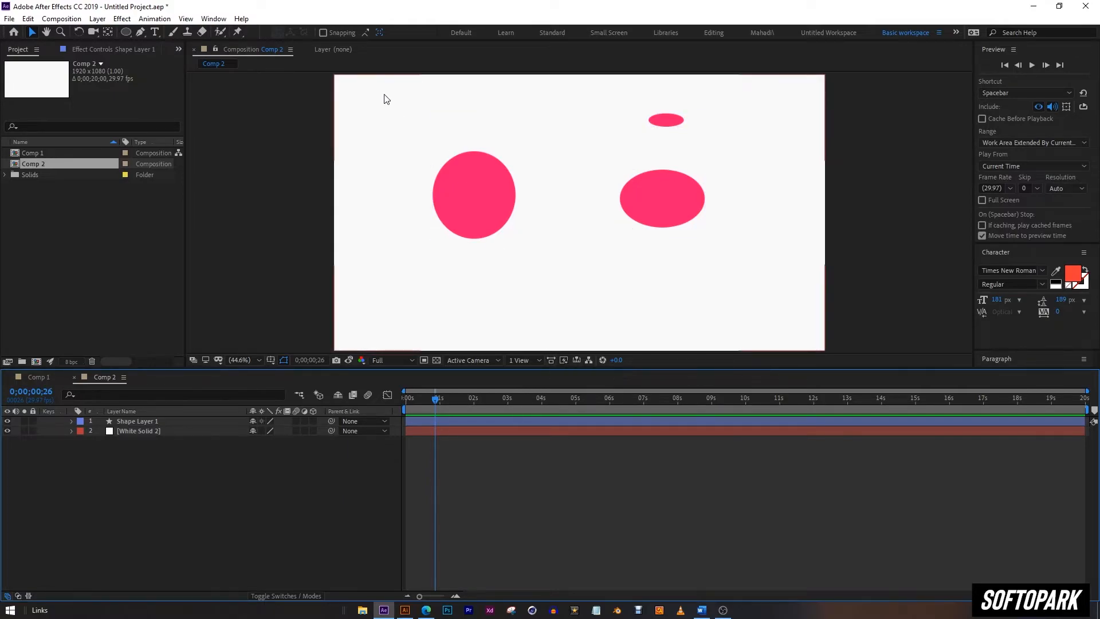
Review the Fast Previews options and play the composition preview from the start of the timeline
left_click(565, 361)
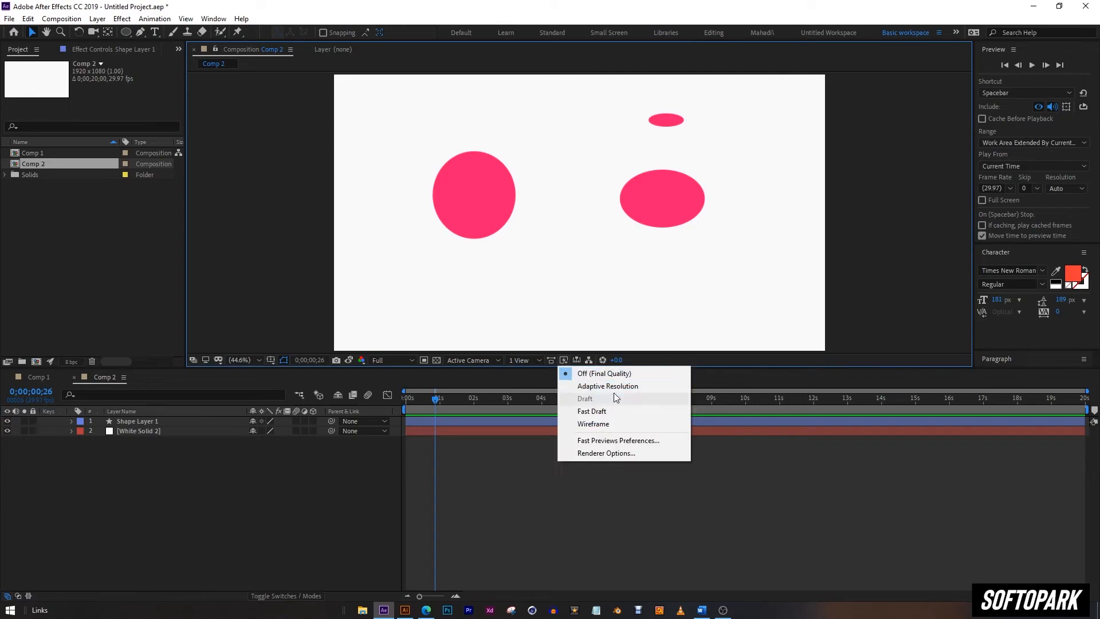
left_click(353, 495)
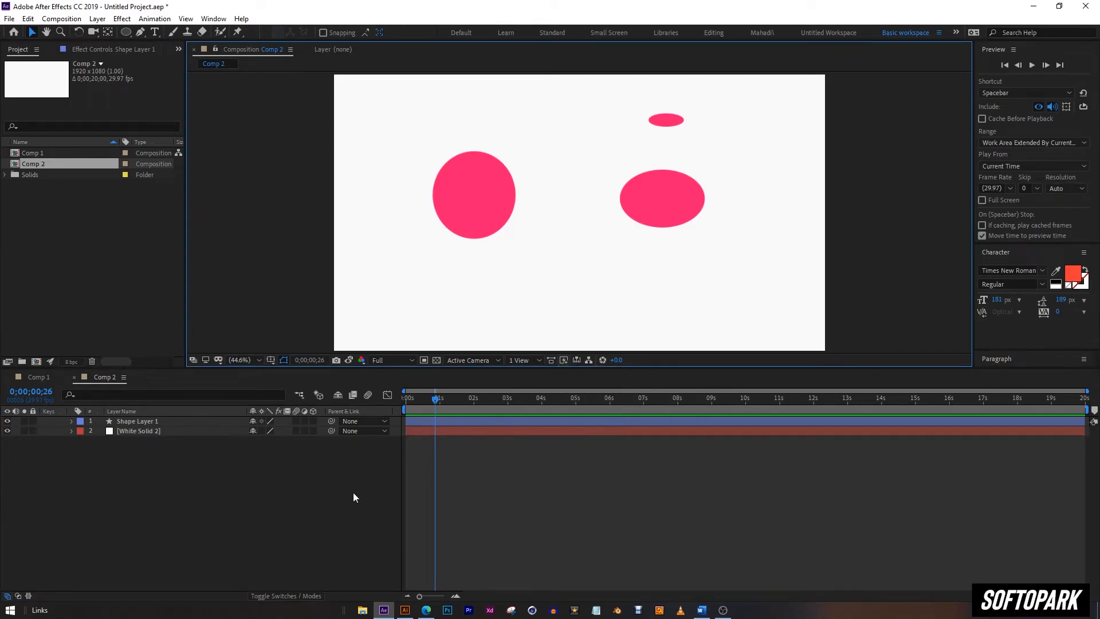
left_click_drag(435, 400, 395, 403)
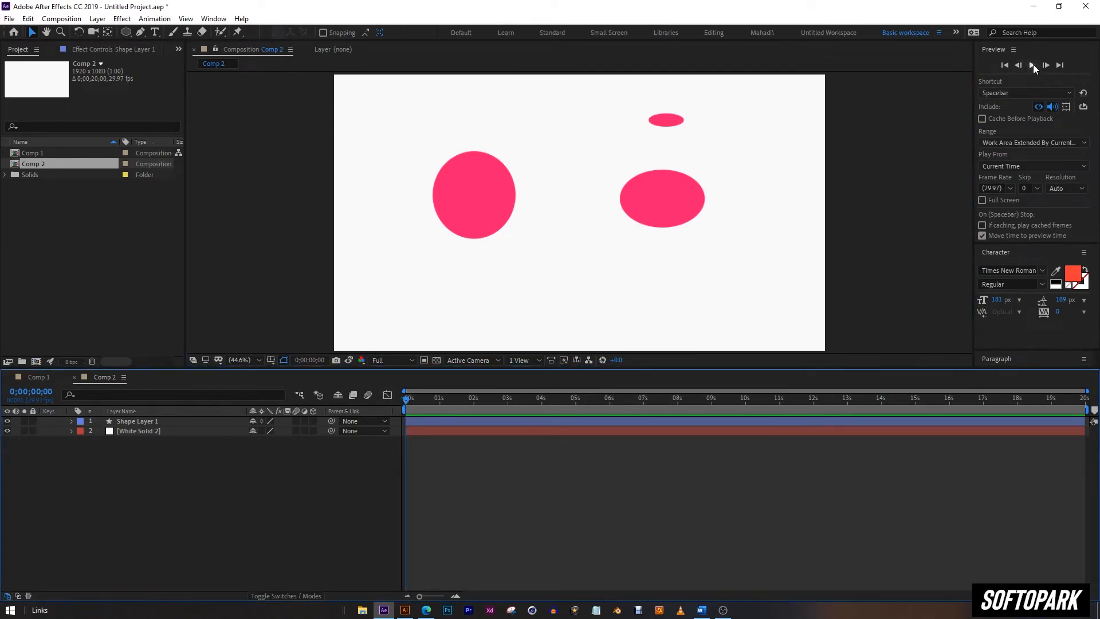
left_click(1033, 66)
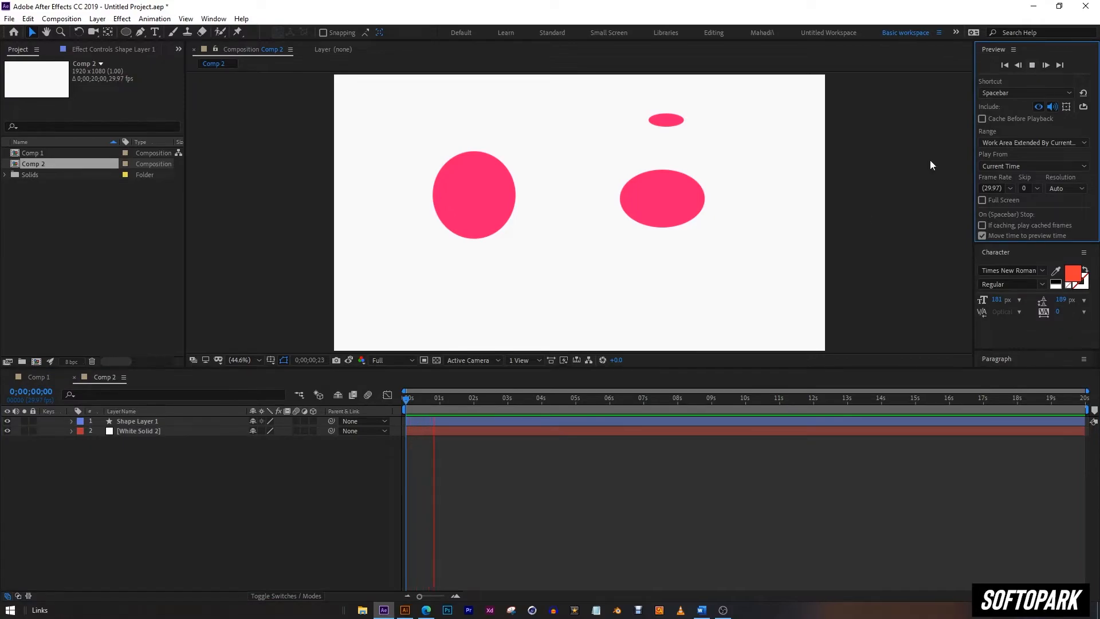
Look at the viewer's resolution options and the Fast Previews choices without changing either
left_click(388, 360)
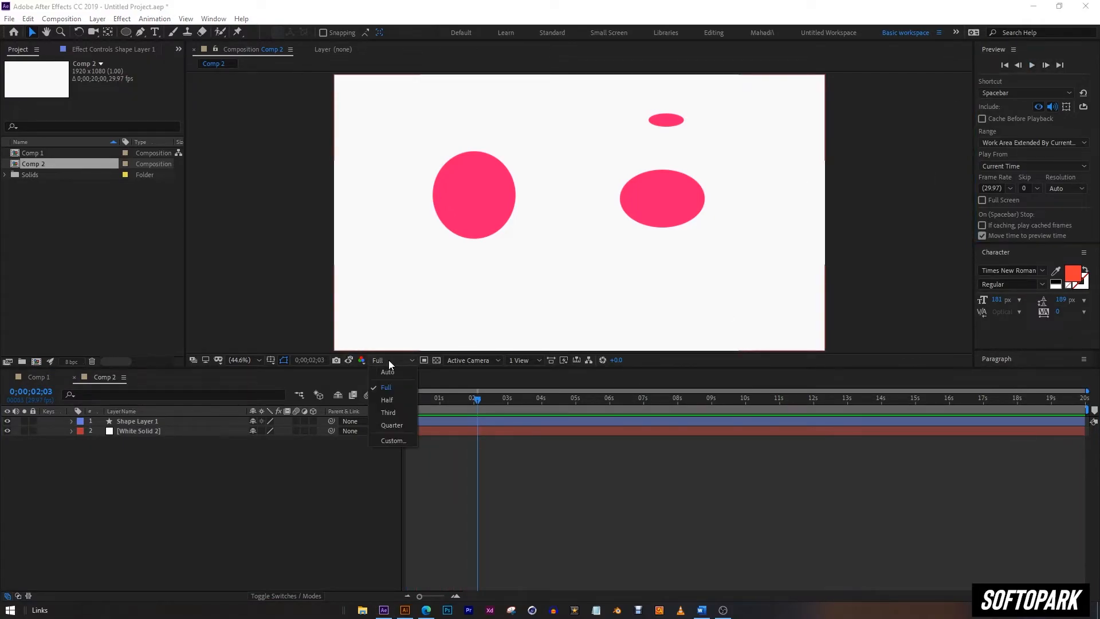
left_click(562, 362)
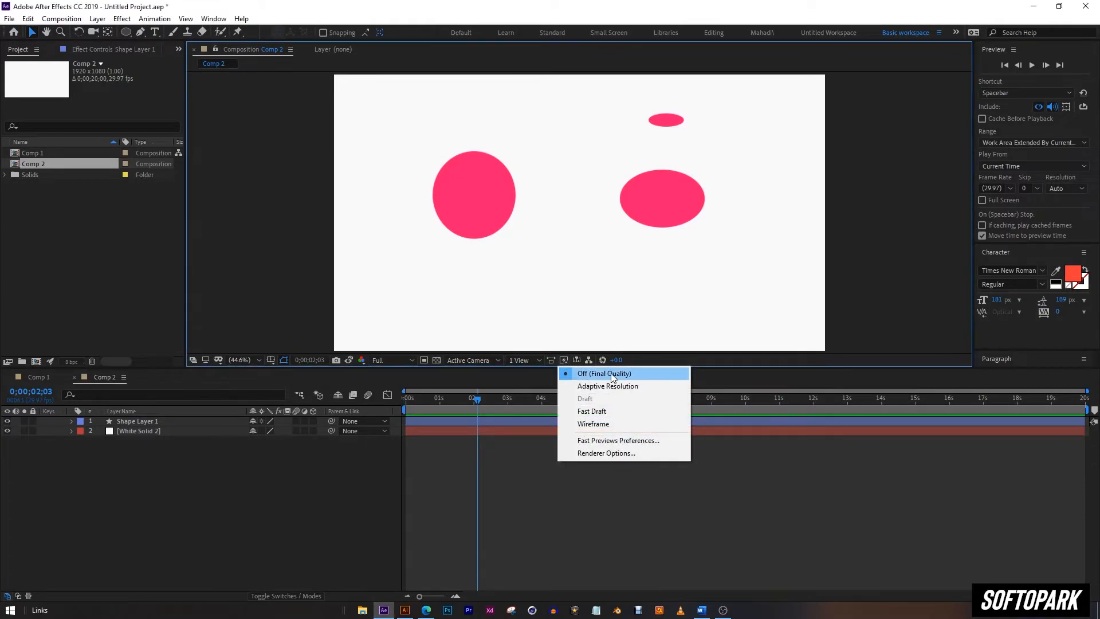
left_click(325, 496)
Return the playhead to the start of the timeline, play the preview briefly and stop it
left_click_drag(436, 402, 401, 397)
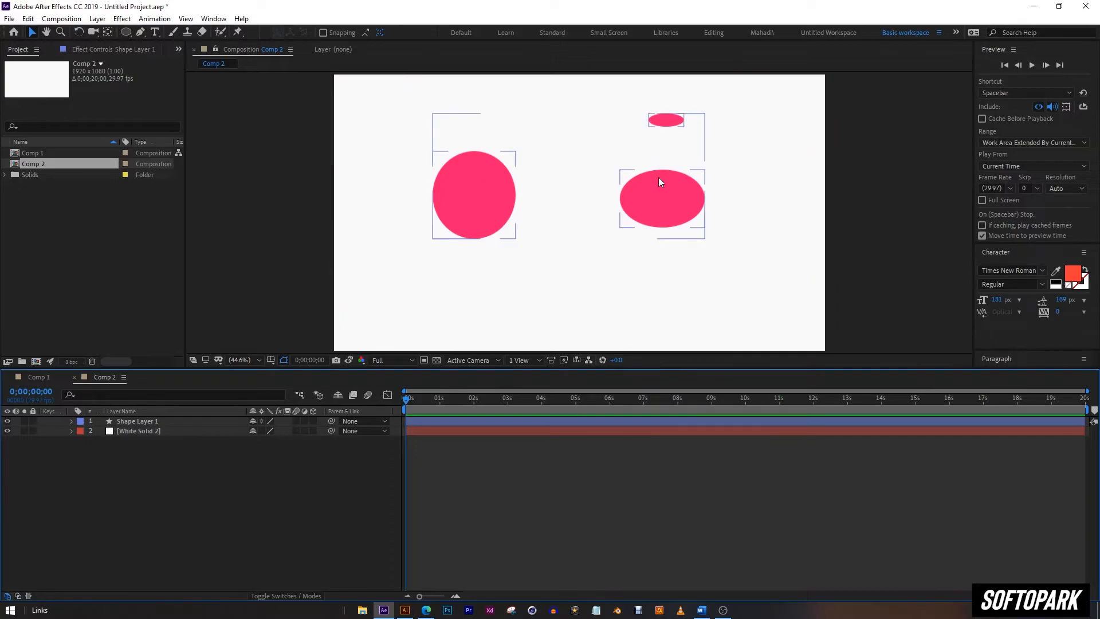
left_click(1032, 65)
left_click(1033, 65)
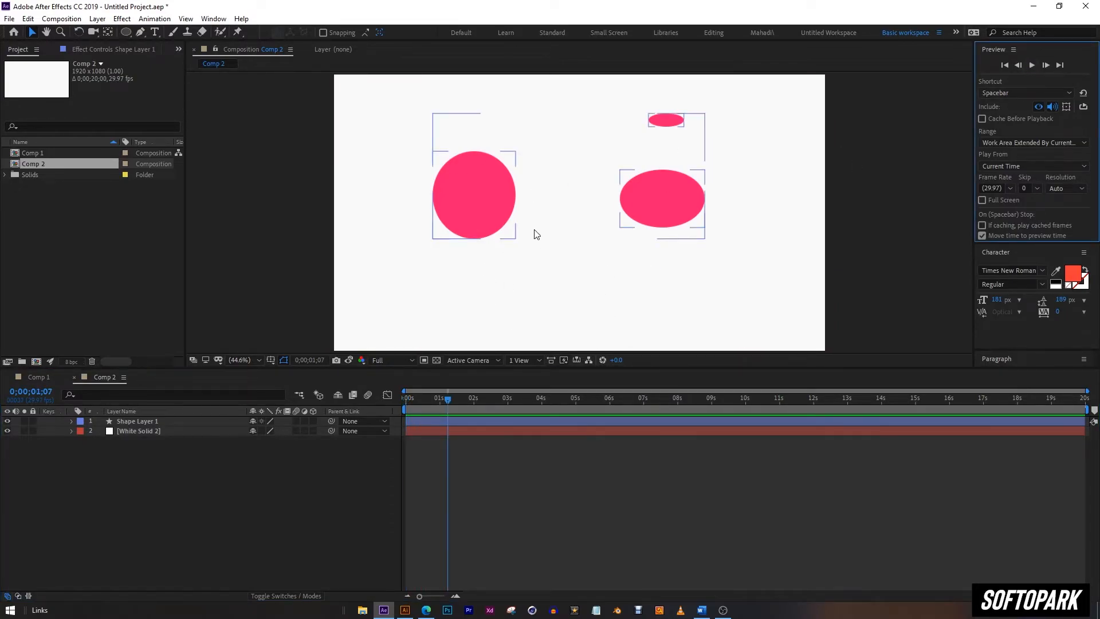
Set Fast Previews to Adaptive Resolution
left_click(565, 360)
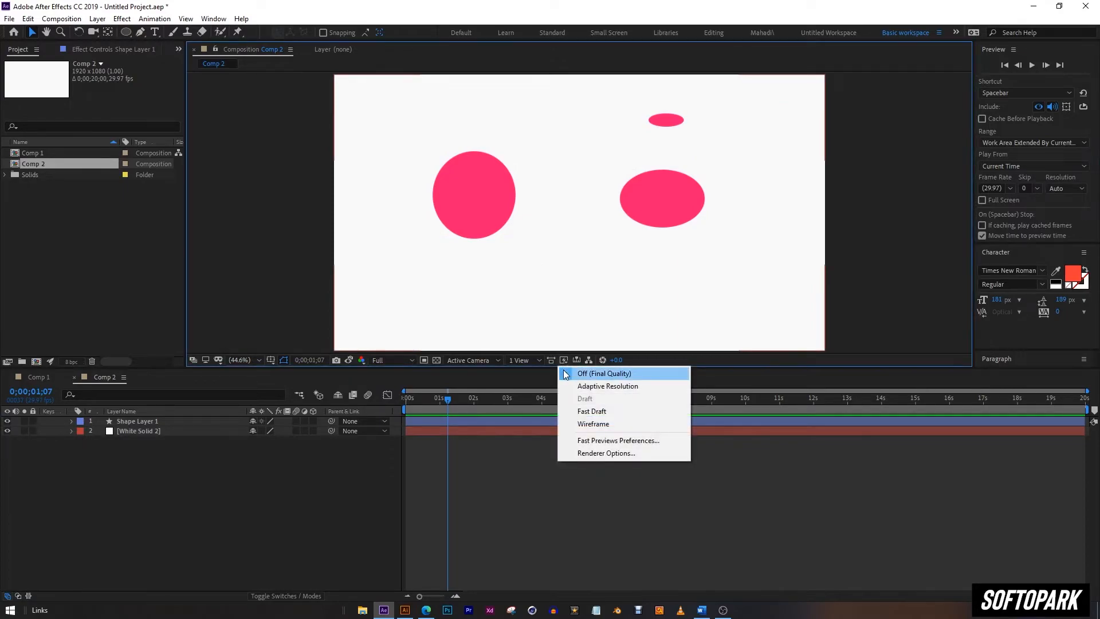
left_click(639, 387)
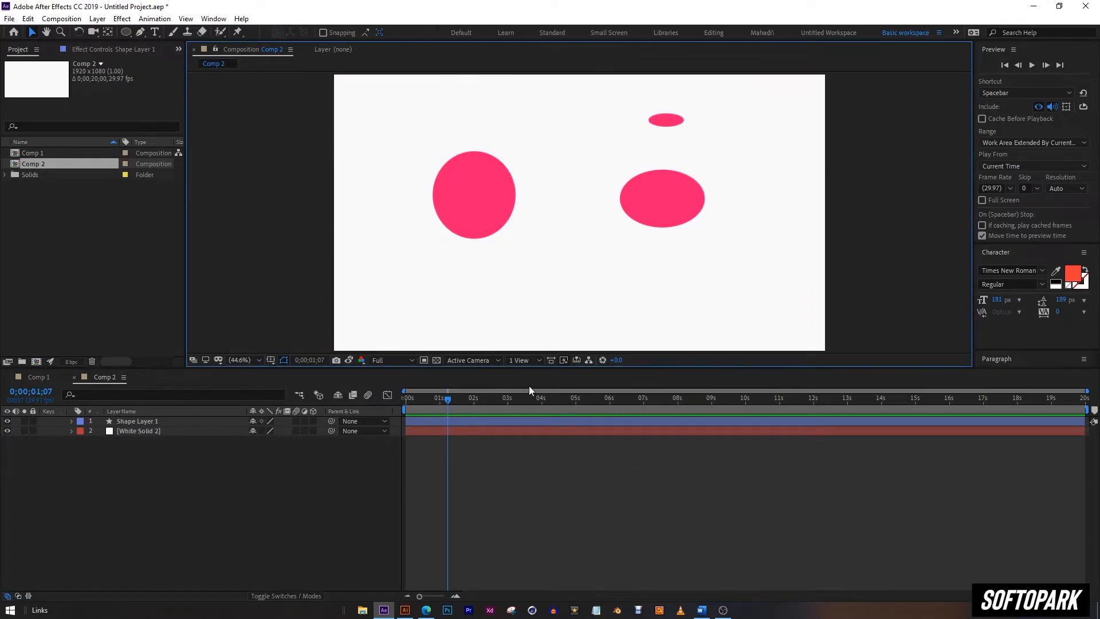
Review the Fast Previews options without changing them and move the playhead to the 3-second mark
left_click(565, 362)
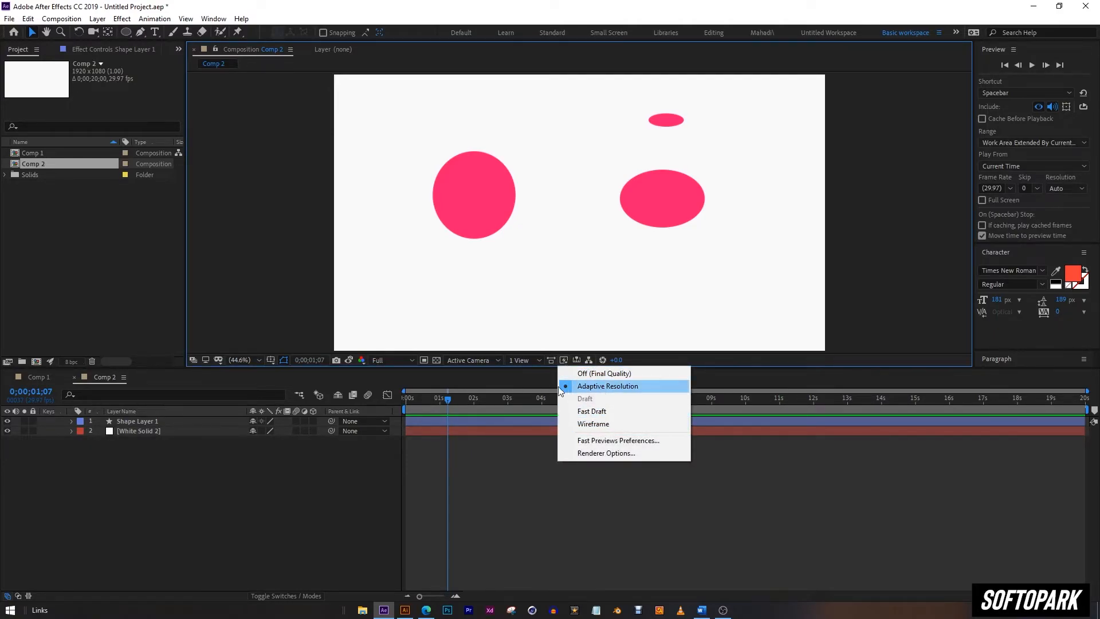
left_click(511, 399)
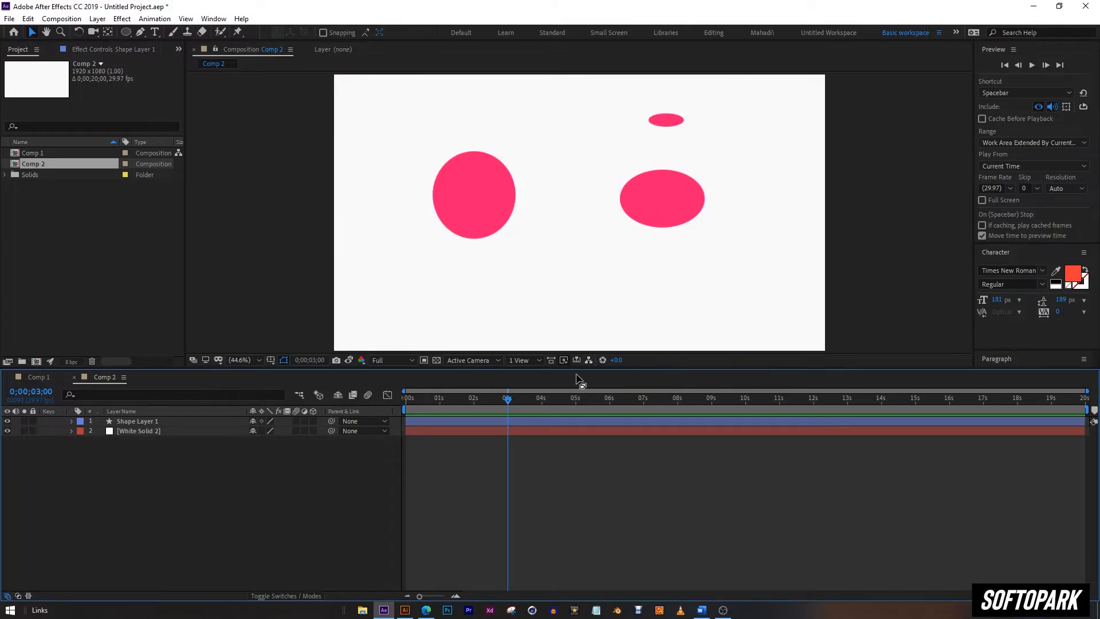
Open the flowchart of Comp 2 and switch between it and the composition view, finishing on the composition view
left_click(590, 361)
left_click(583, 332)
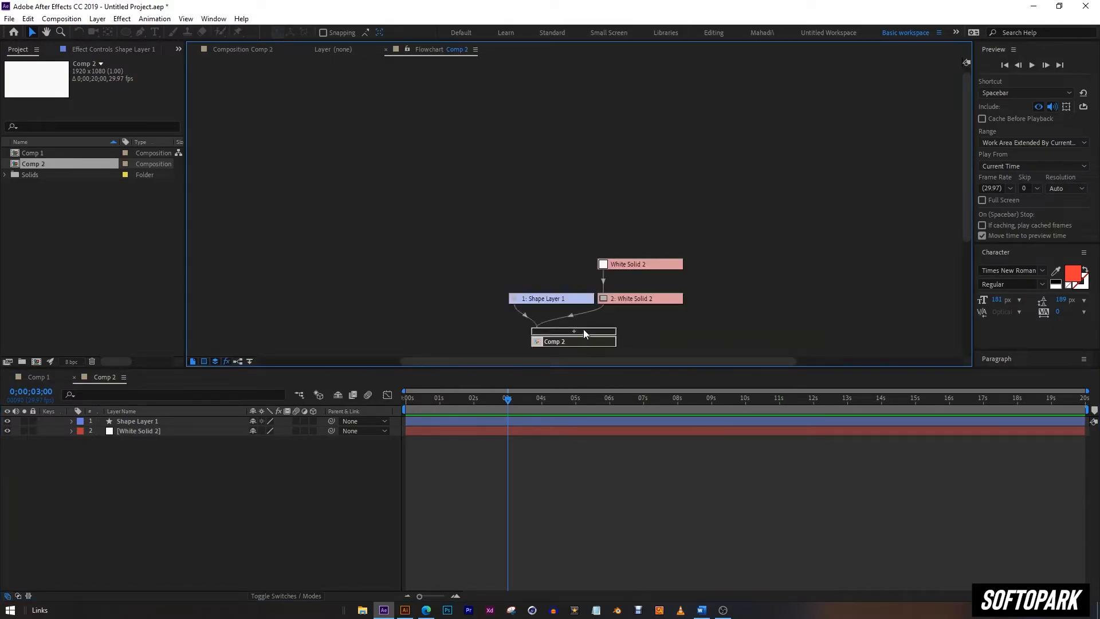
left_click(566, 261)
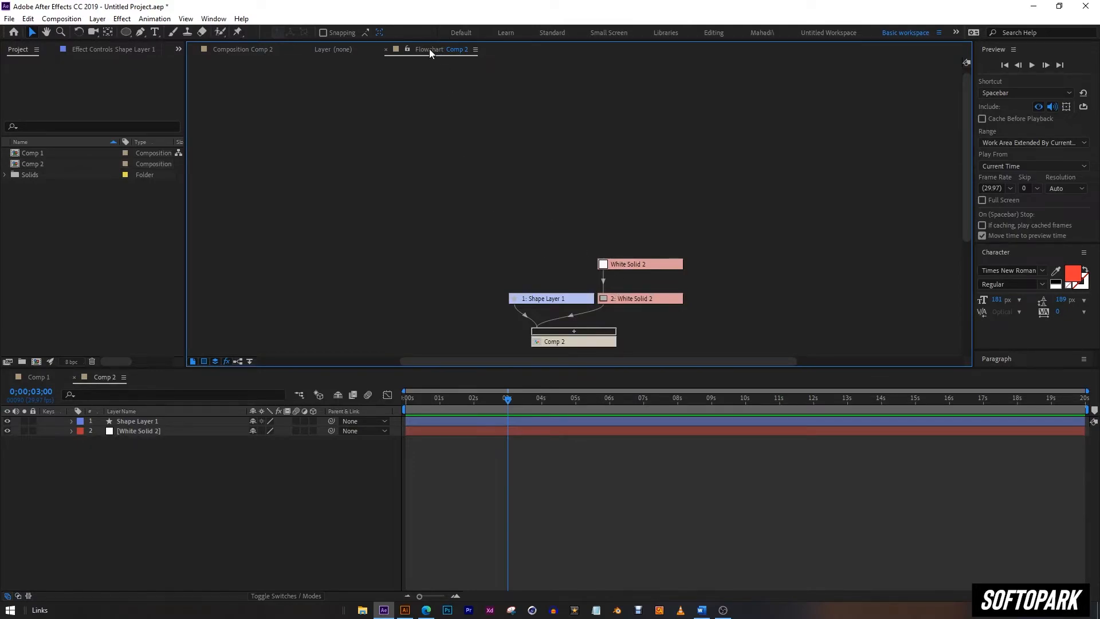
left_click(249, 50)
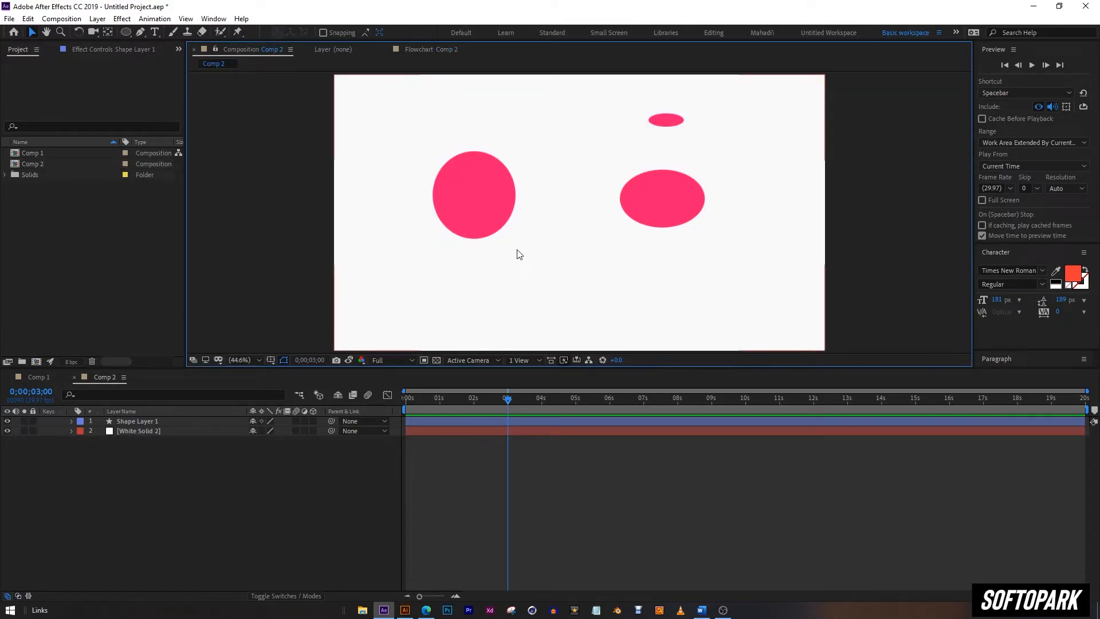
left_click(446, 50)
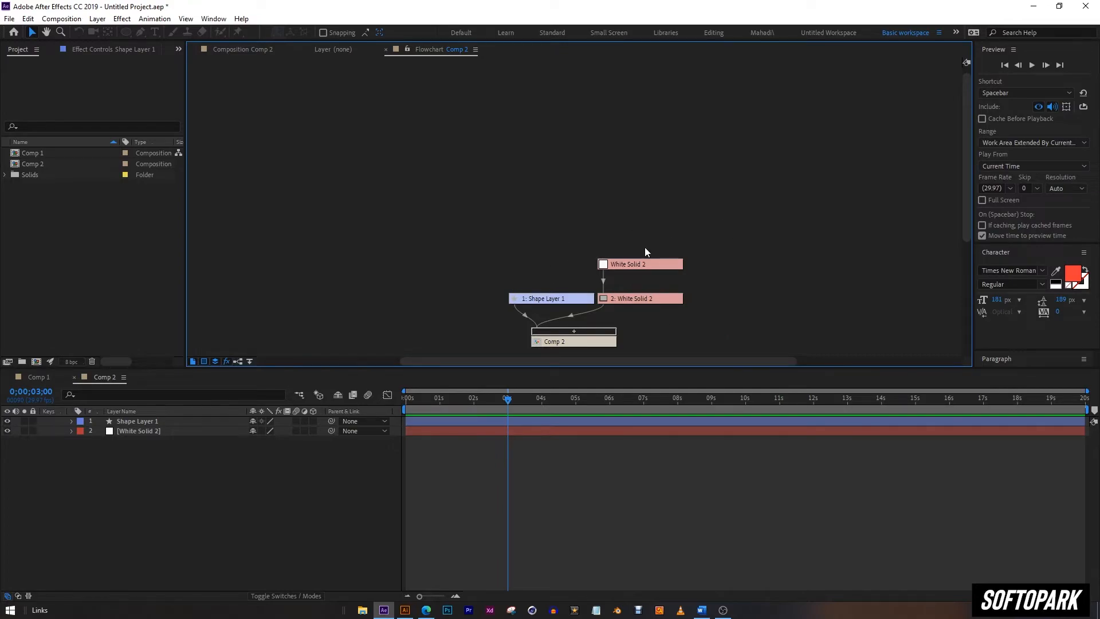
left_click(246, 49)
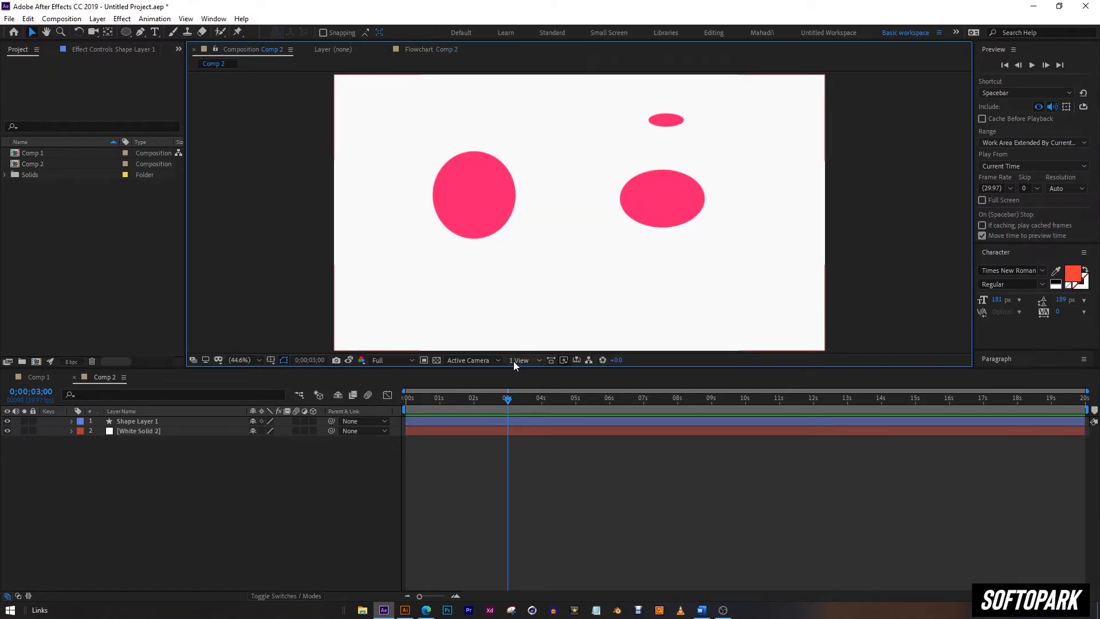
left_click(592, 360)
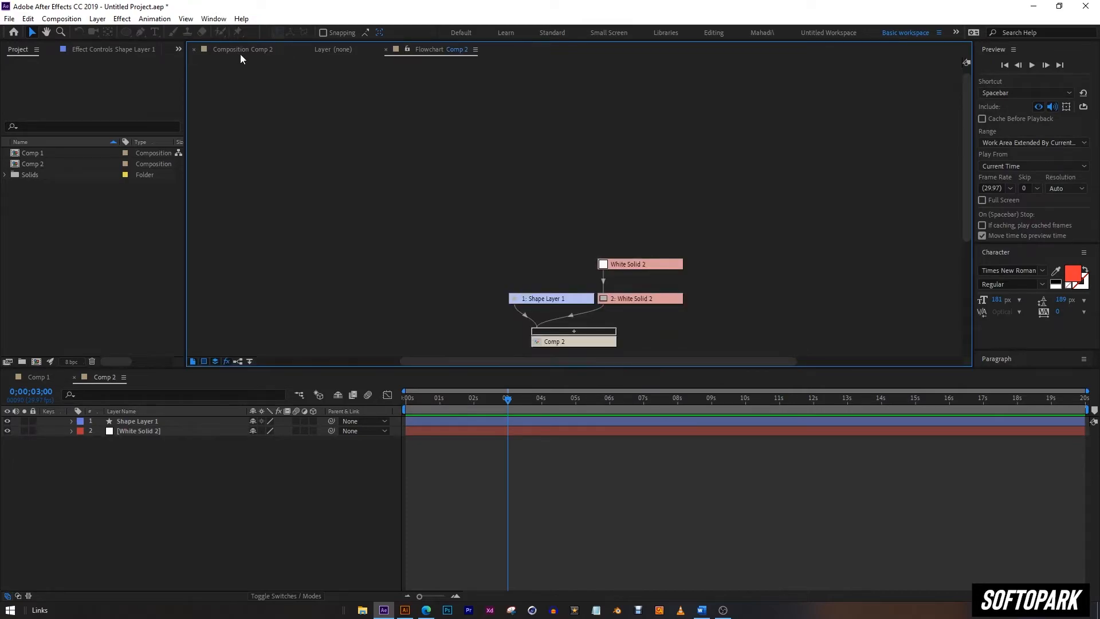
left_click(241, 50)
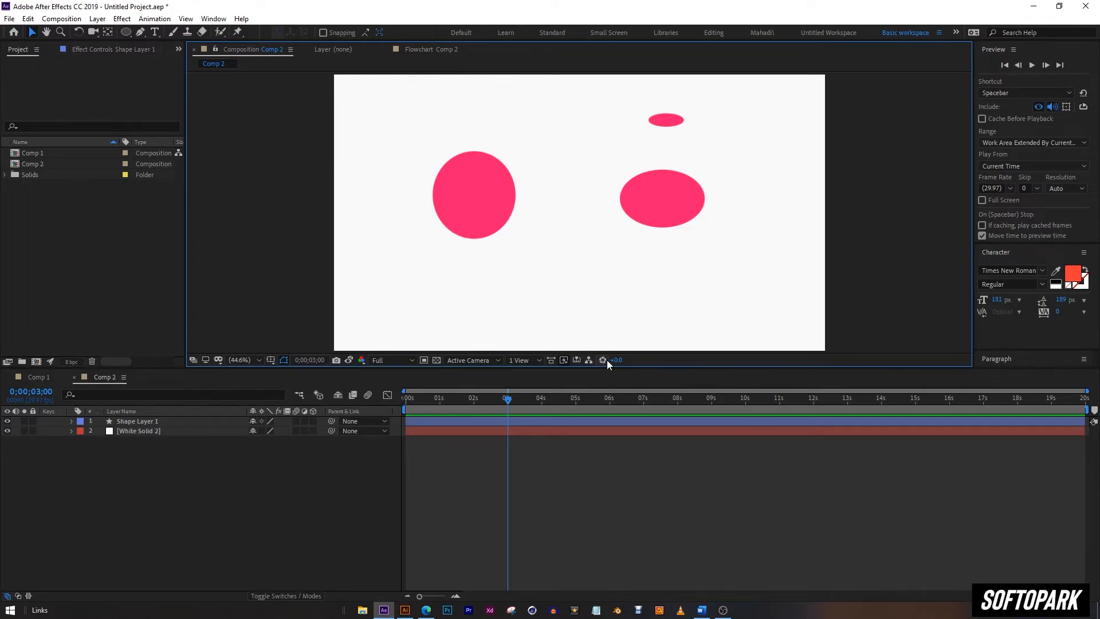
Raise the viewer's exposure temporarily and reset it to 0
mouse_move(617, 360)
left_mouse_down()
mouse_move(667, 356)
mouse_move(624, 351)
mouse_move(616, 364)
left_mouse_up()
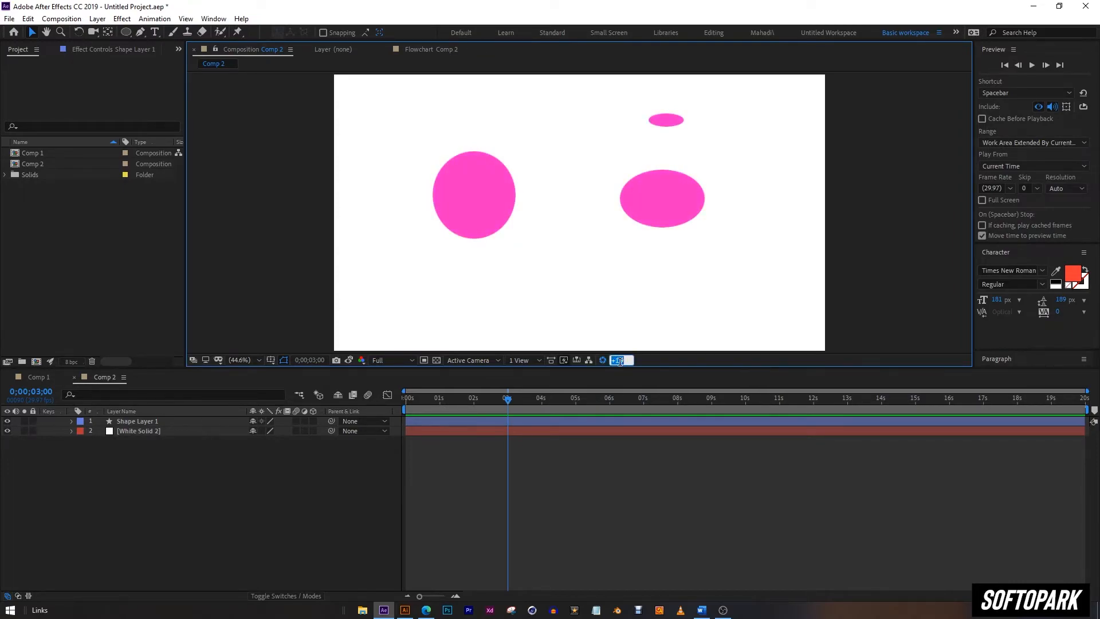
type("0")
key("Return")
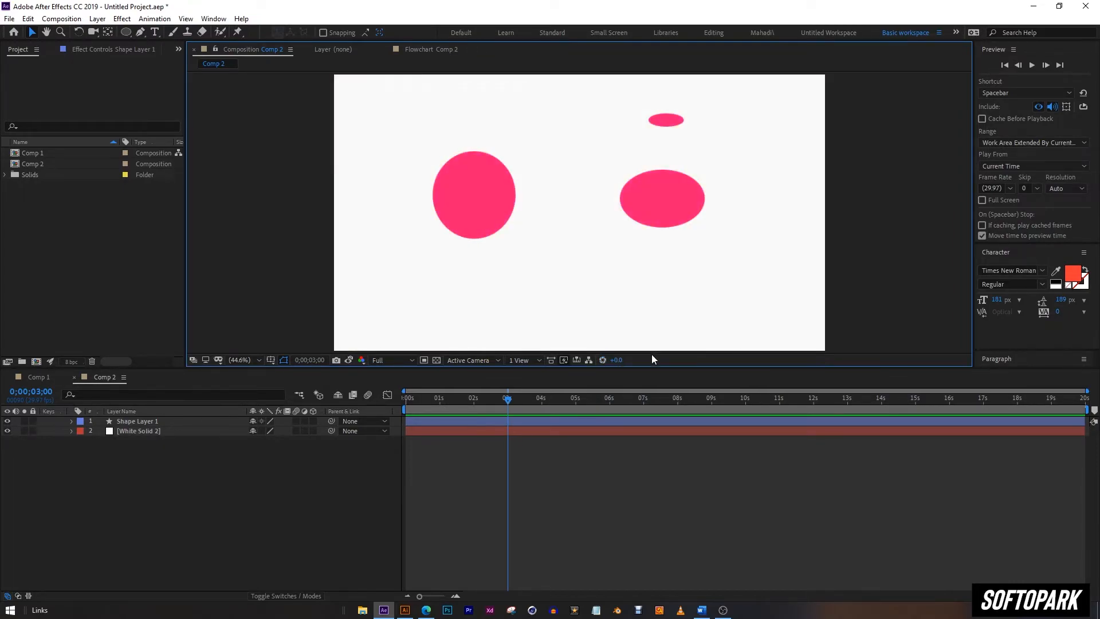
Check the viewer's resolution control without changing it and toggle the Always Preview This View setting
left_click(390, 361)
left_click(425, 362)
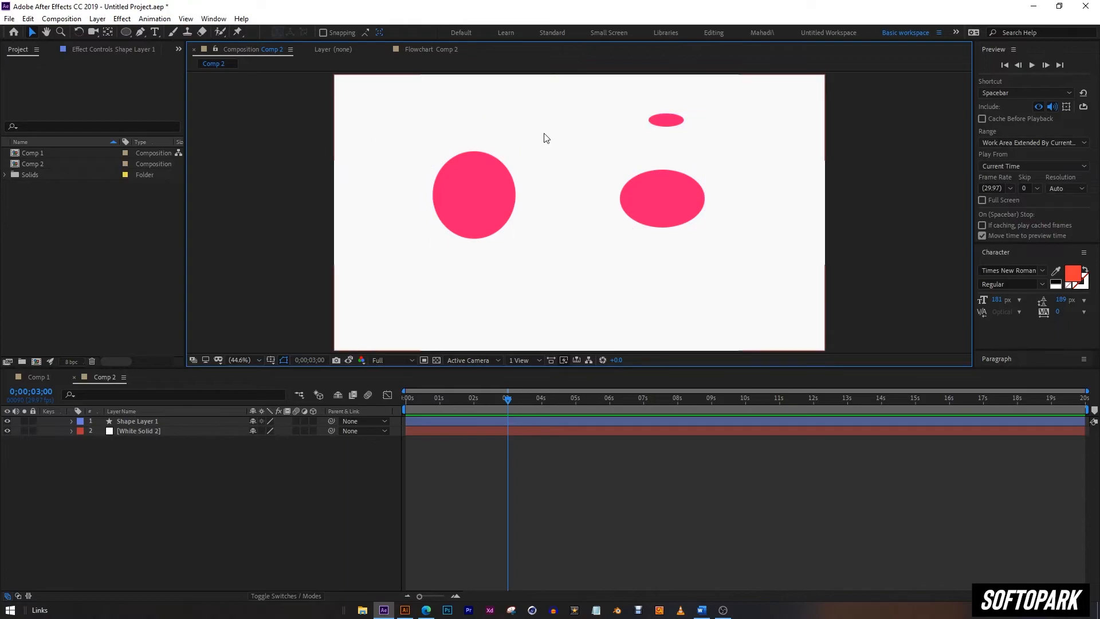
left_click(194, 360)
left_click(193, 360)
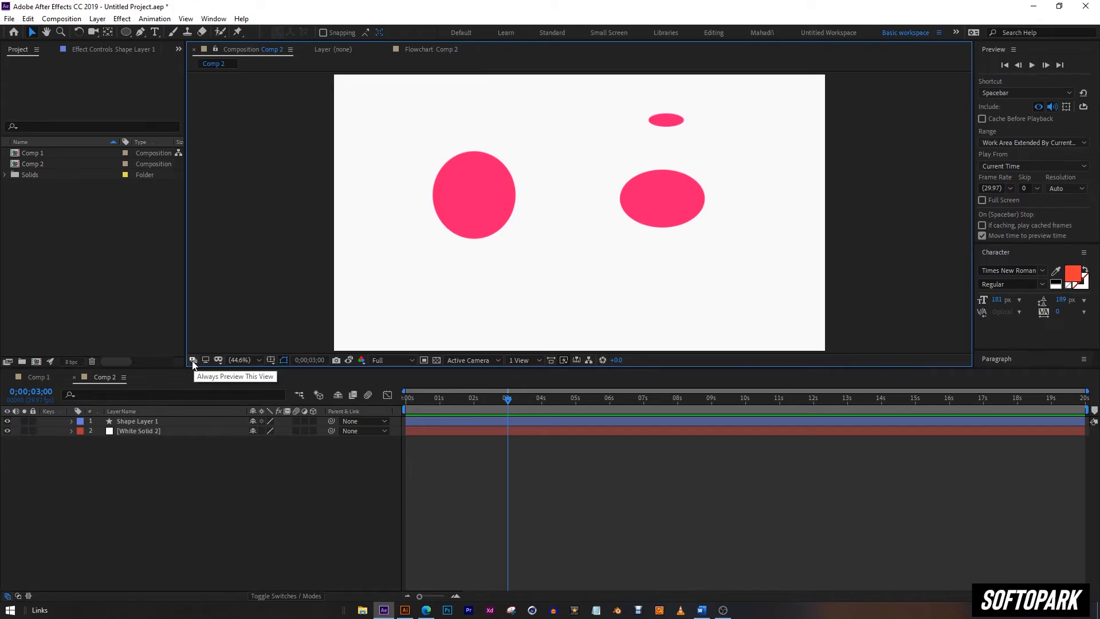
left_click(193, 361)
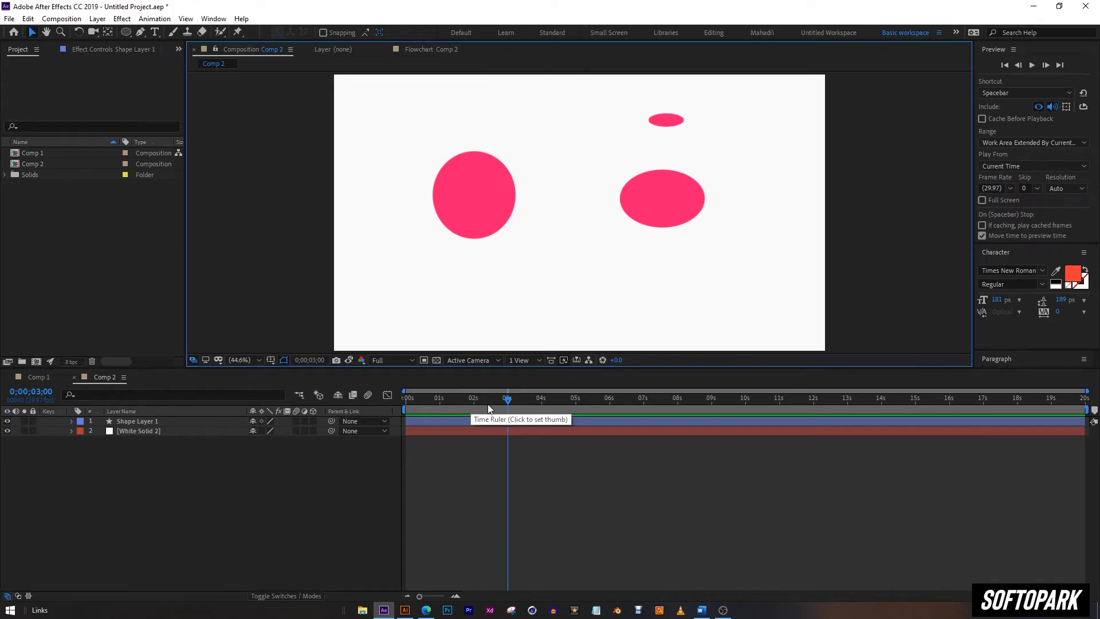
Switch the viewer's video preview mode to 360 Monoscopic and back to Theater Mode (Rectilinear)
left_click(215, 362)
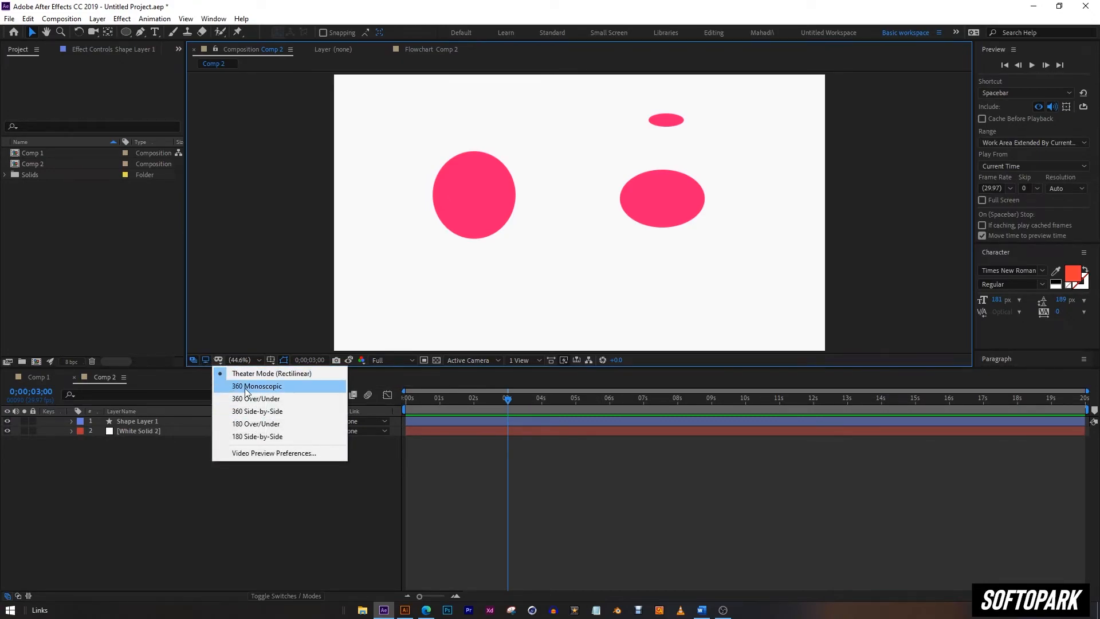
left_click(245, 387)
left_click(220, 361)
left_click(224, 373)
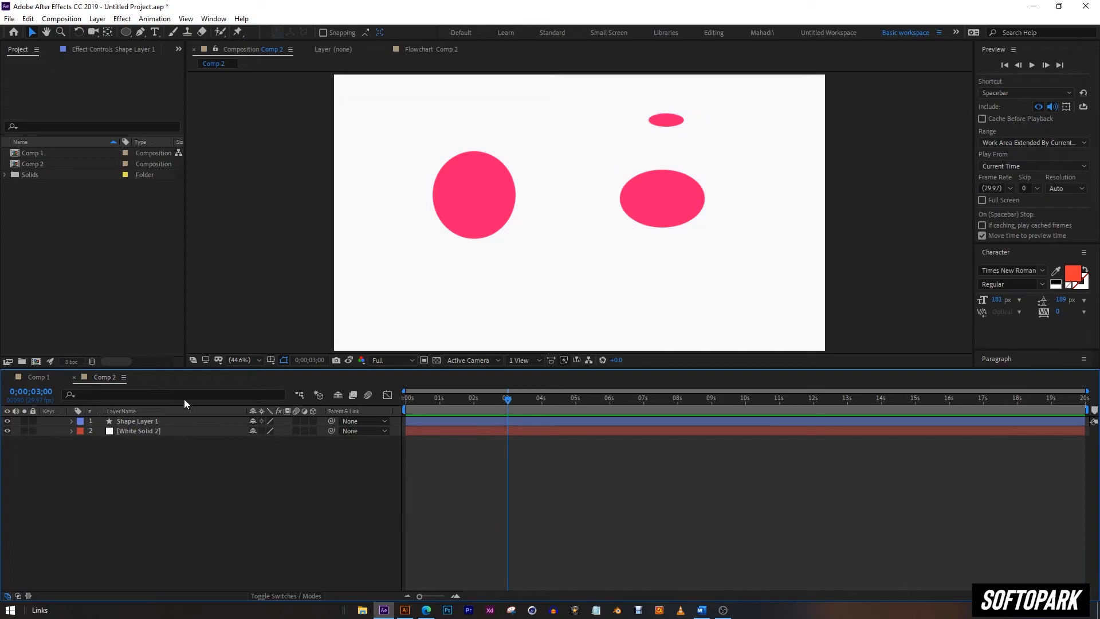
Select Shape Layer 1 and White Solid 2 in turn in the timeline, finishing with Shape Layer 1 selected
left_click(157, 425)
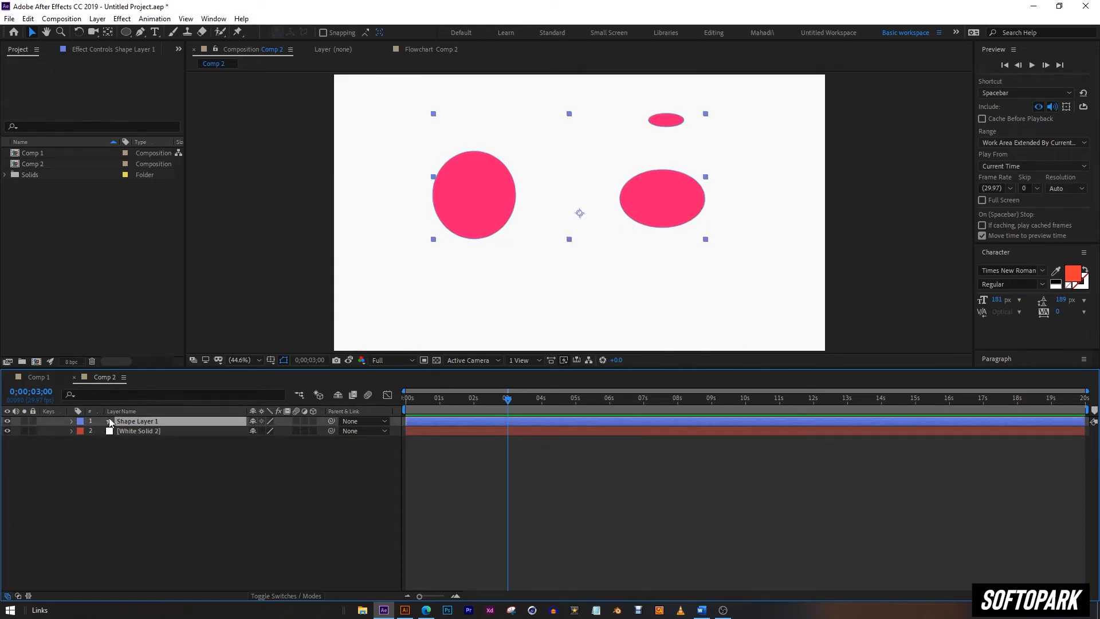
left_click(137, 434)
left_click(139, 424)
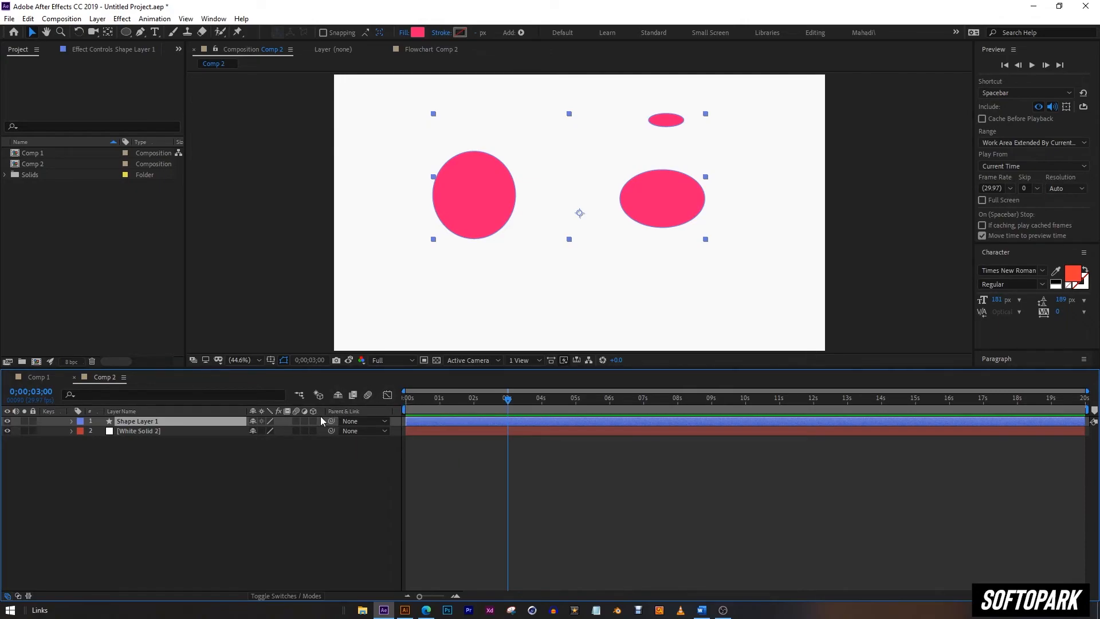
left_click(184, 477)
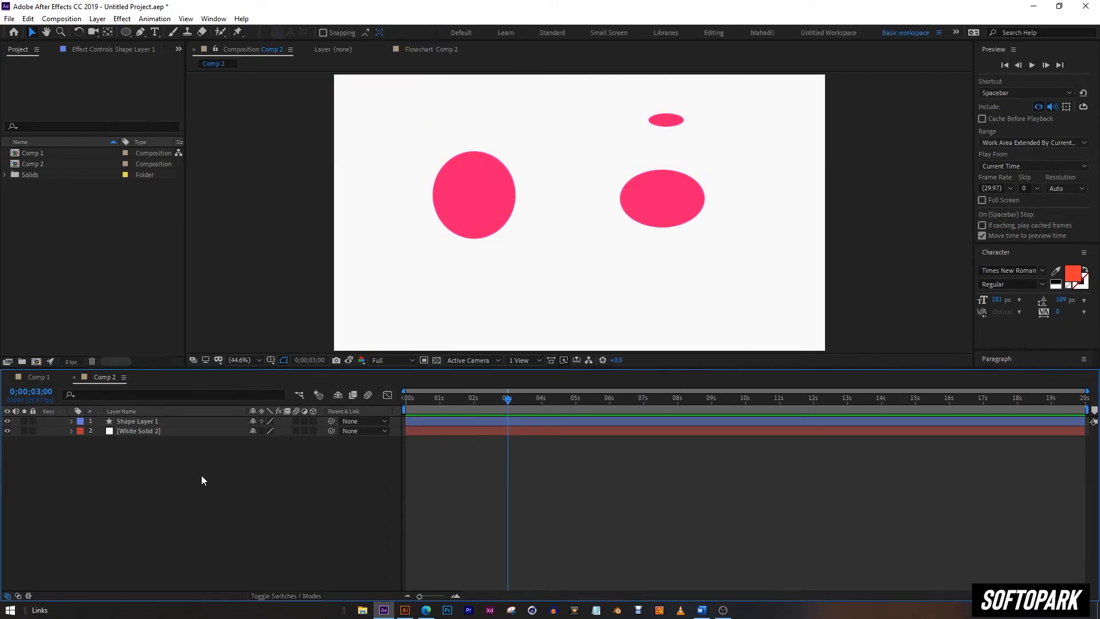
left_click(151, 424)
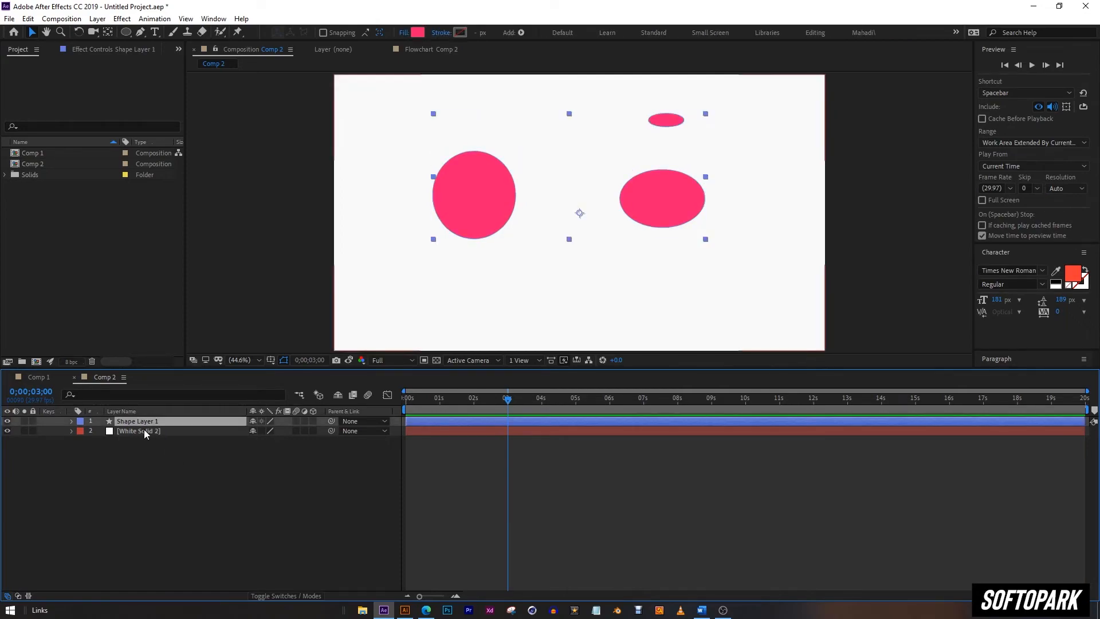
Switch the timeline's name column to source names and alternate the layer selection, finishing on White Solid 2
left_click(146, 430)
left_click(137, 412)
left_click(139, 420)
left_click(138, 430)
left_click(140, 423)
left_click(137, 433)
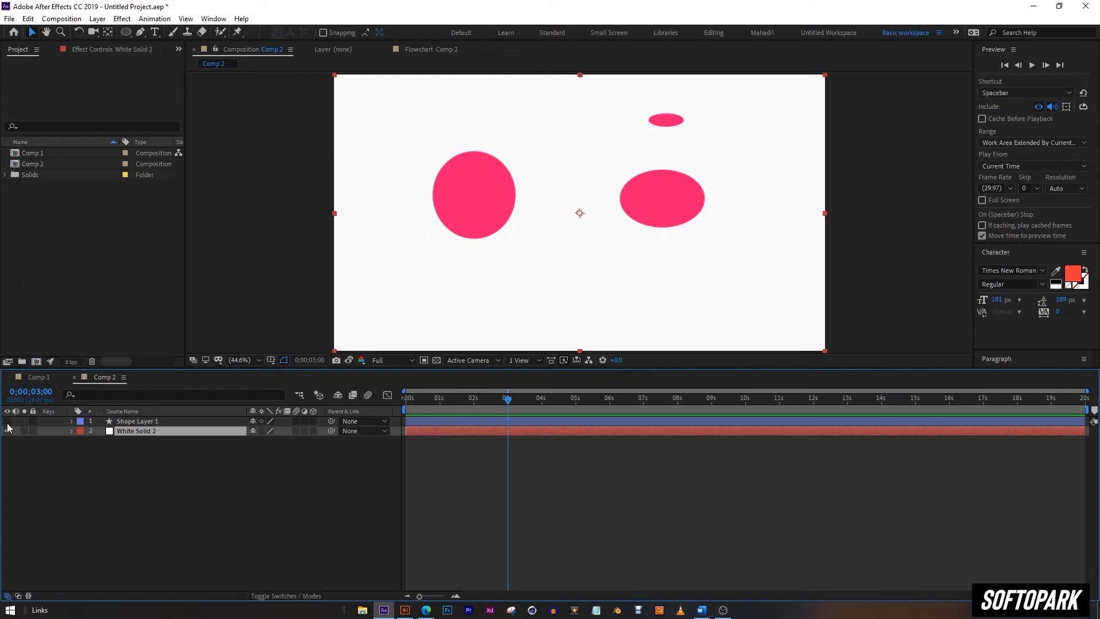
Test the visibility and lock switches of Shape Layer 1, trying to select it while locked, and restore both
left_click(7, 424)
left_click(8, 425)
left_click(32, 421)
left_click(144, 419)
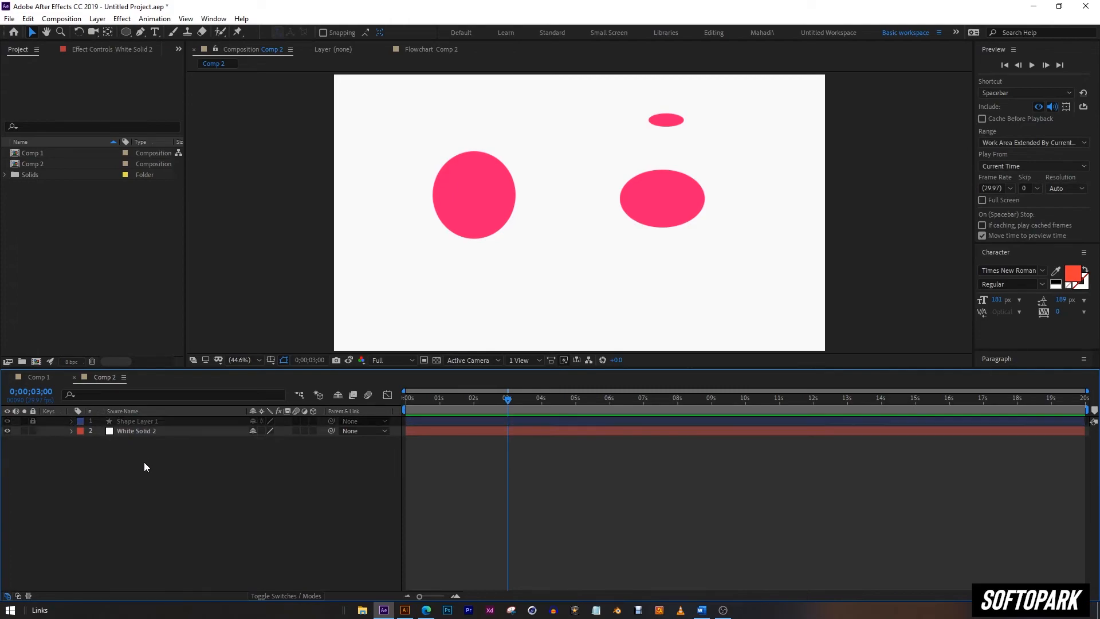
left_click(140, 431)
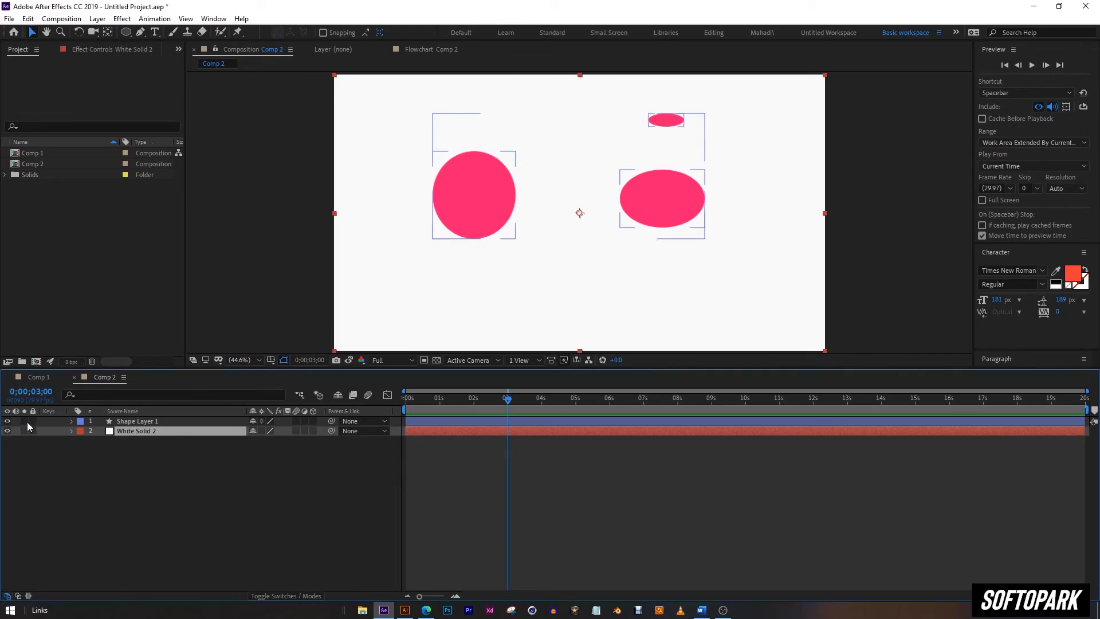
left_click(132, 423)
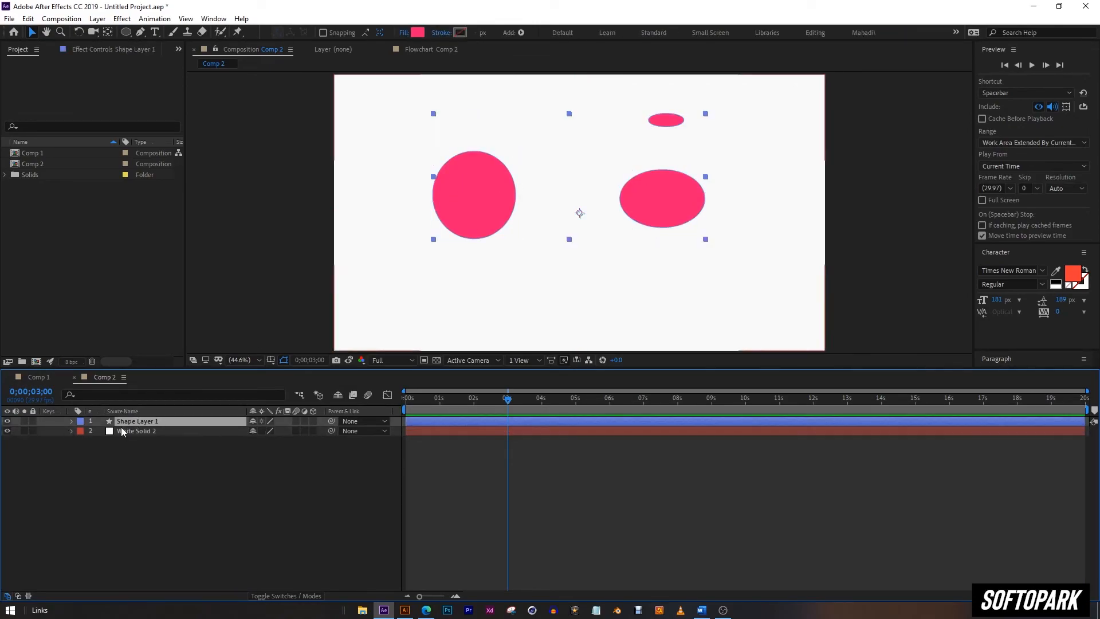
Solo Shape Layer 1 to isolate it in the viewer, and turn its solo switch off again
left_click(25, 421)
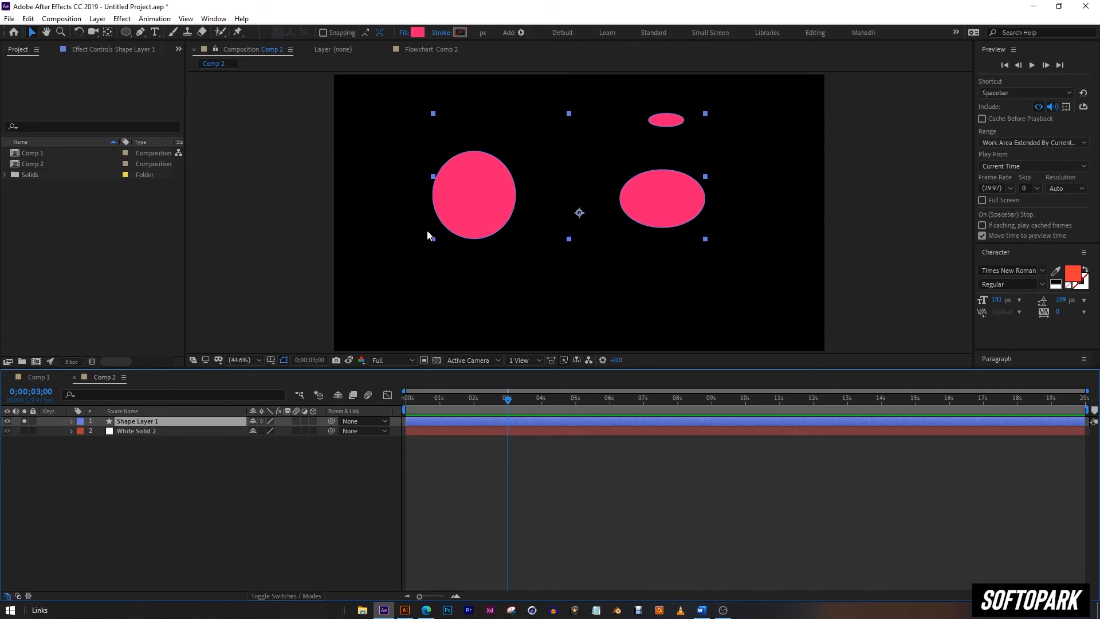
left_click(24, 421)
left_click(37, 442)
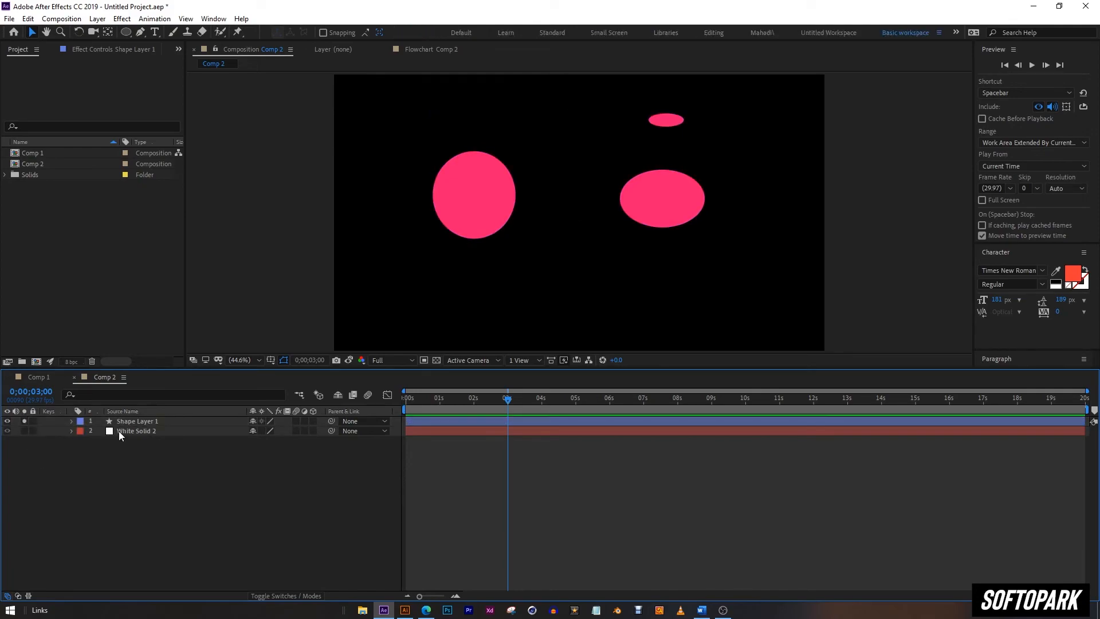
left_click(25, 421)
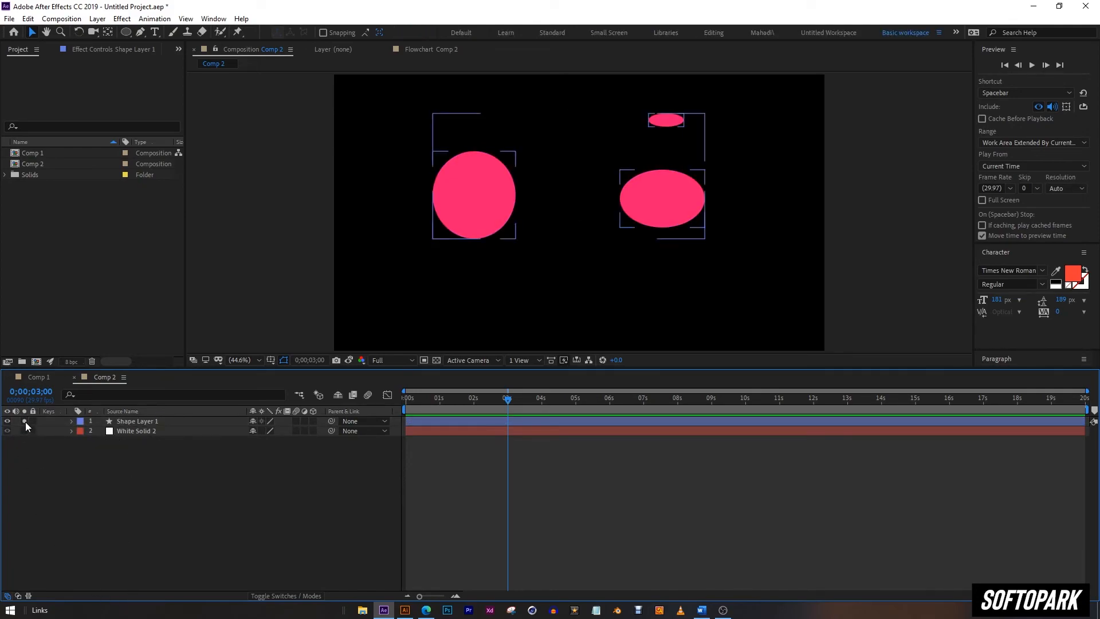
left_click(542, 484)
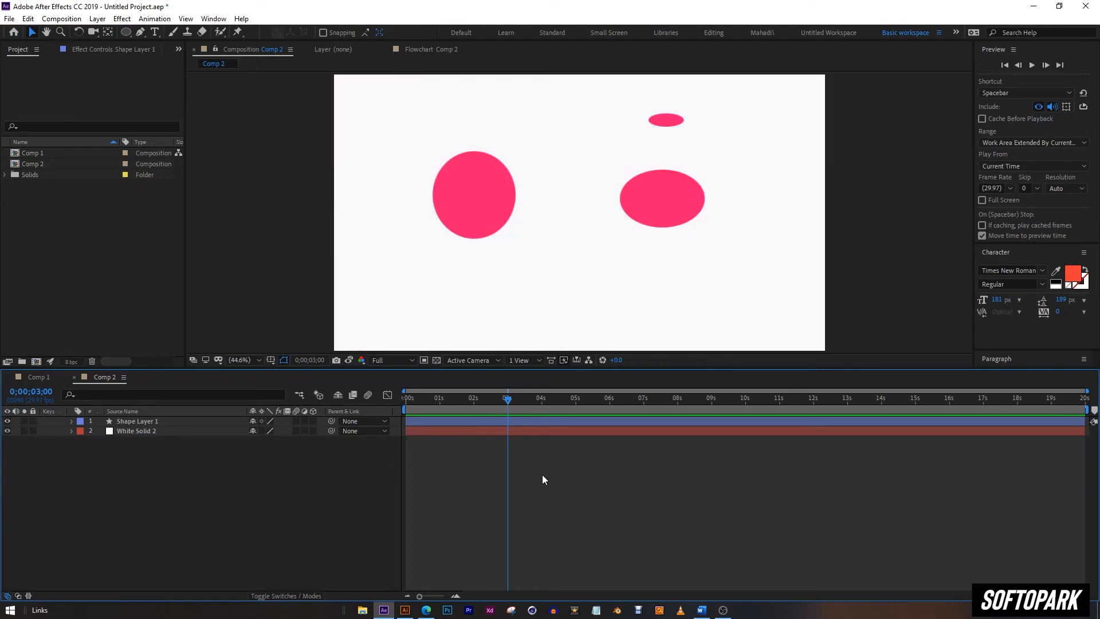
Move the playhead to 0;00;02;02 and briefly open the Composition Mini-Flowchart of Comp 2
left_click(479, 409)
left_click(298, 397)
left_click(302, 395)
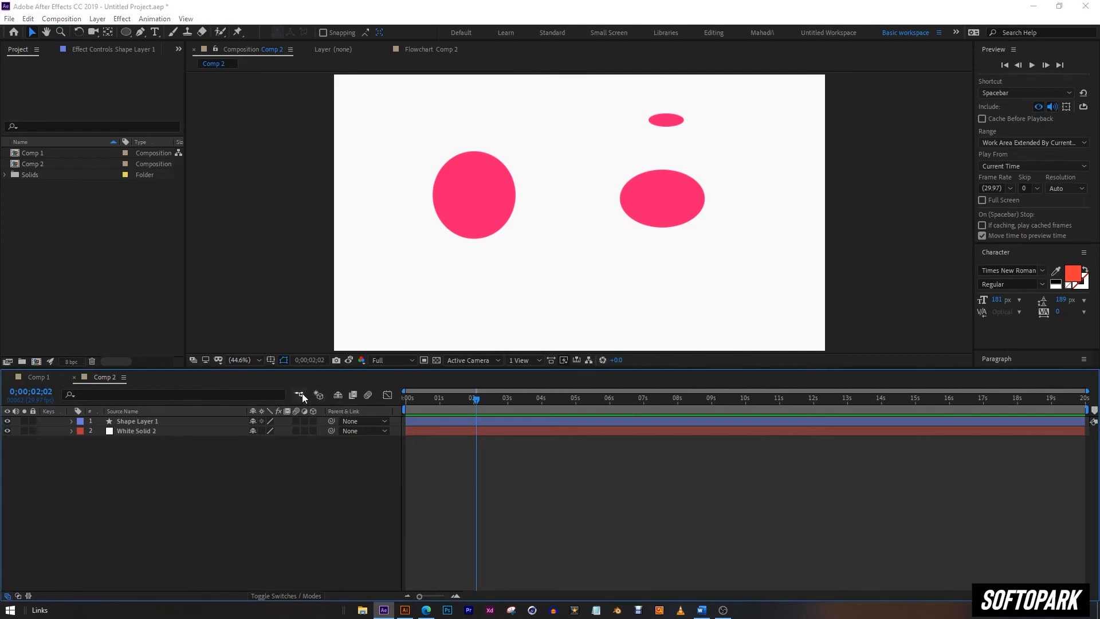
left_click(301, 394)
left_click(299, 469)
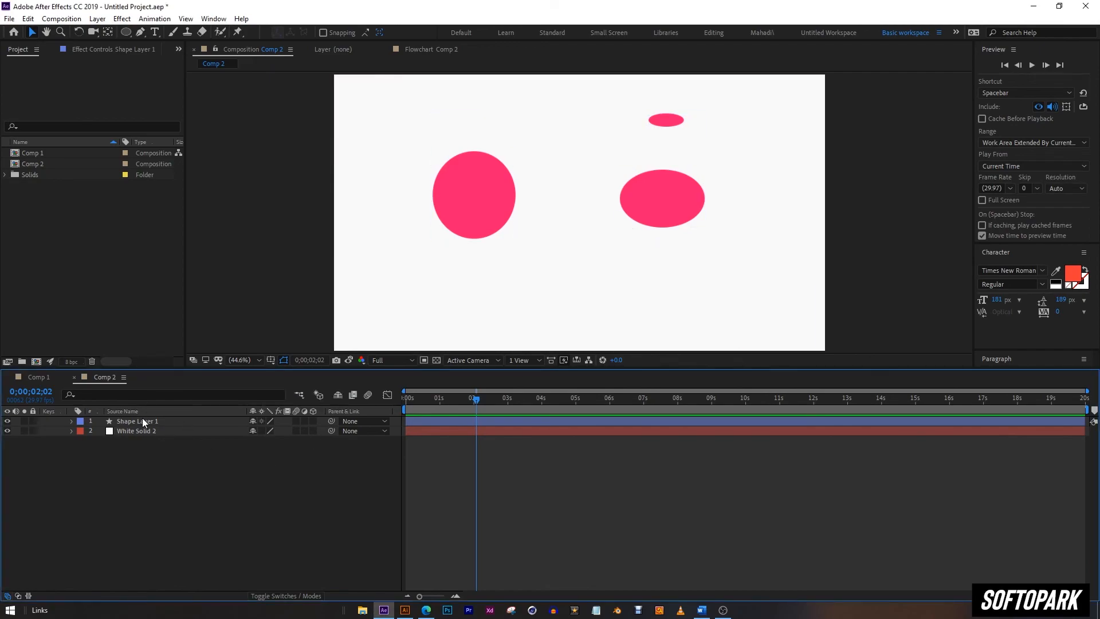
Activate and leave the timeline's empty layer search, and toggle the layer columns between switches and modes, finishing on switches
left_click(115, 395)
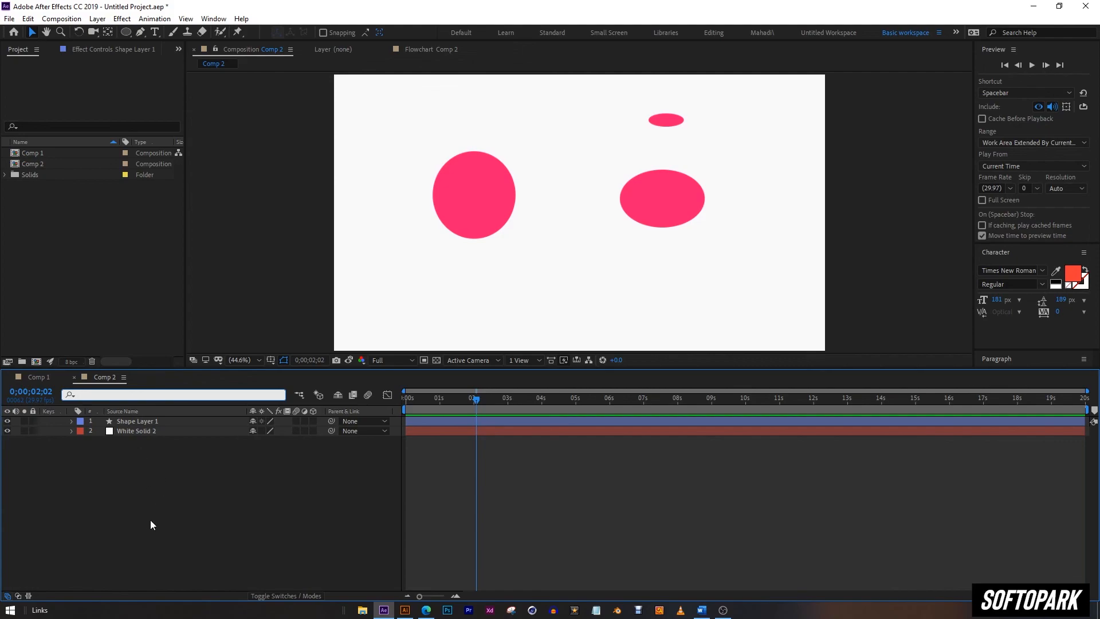
left_click(168, 511)
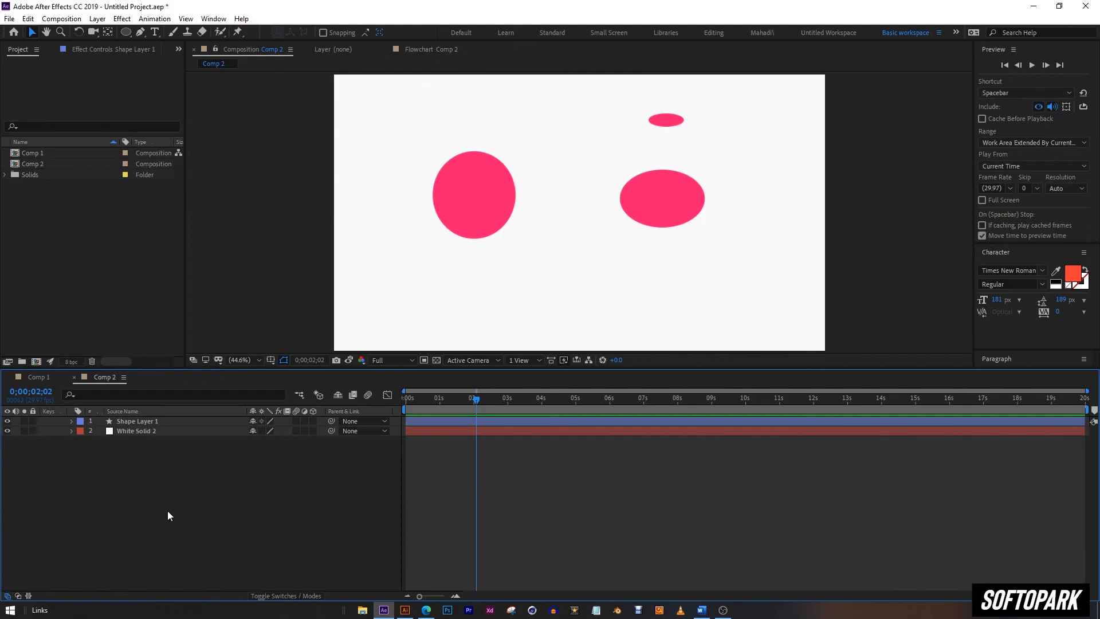
left_click(267, 598)
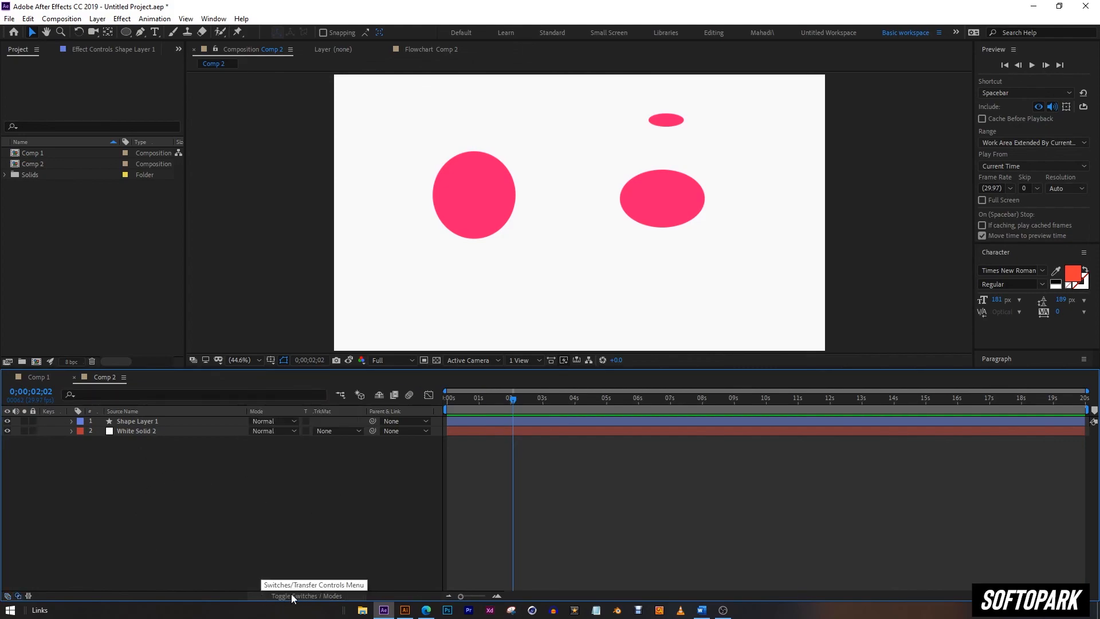
left_click(289, 597)
left_click(301, 599)
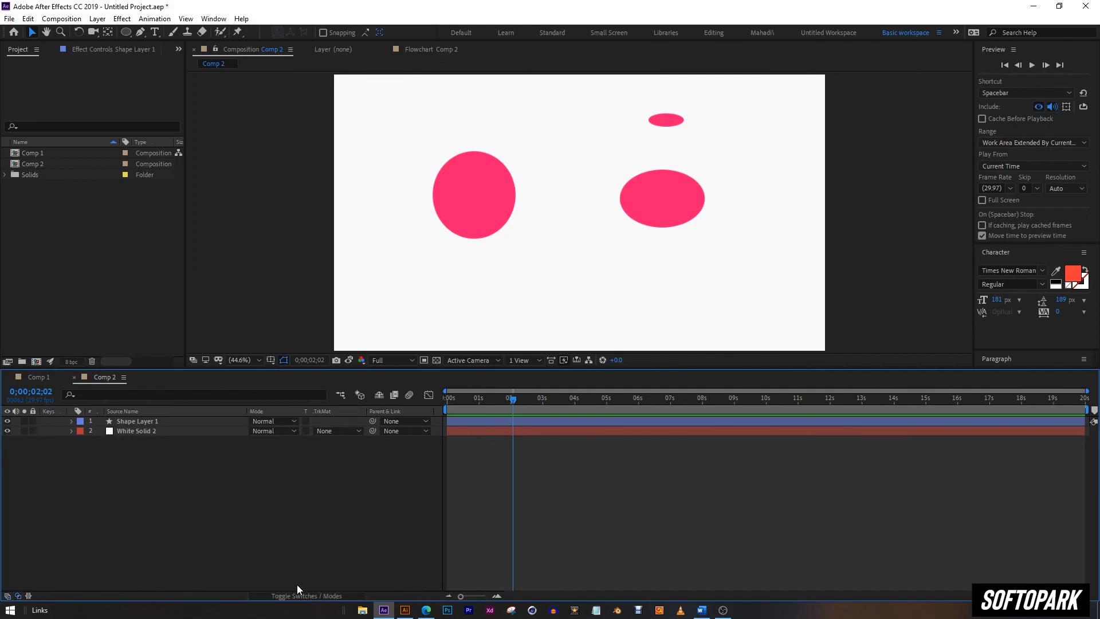
left_click(281, 597)
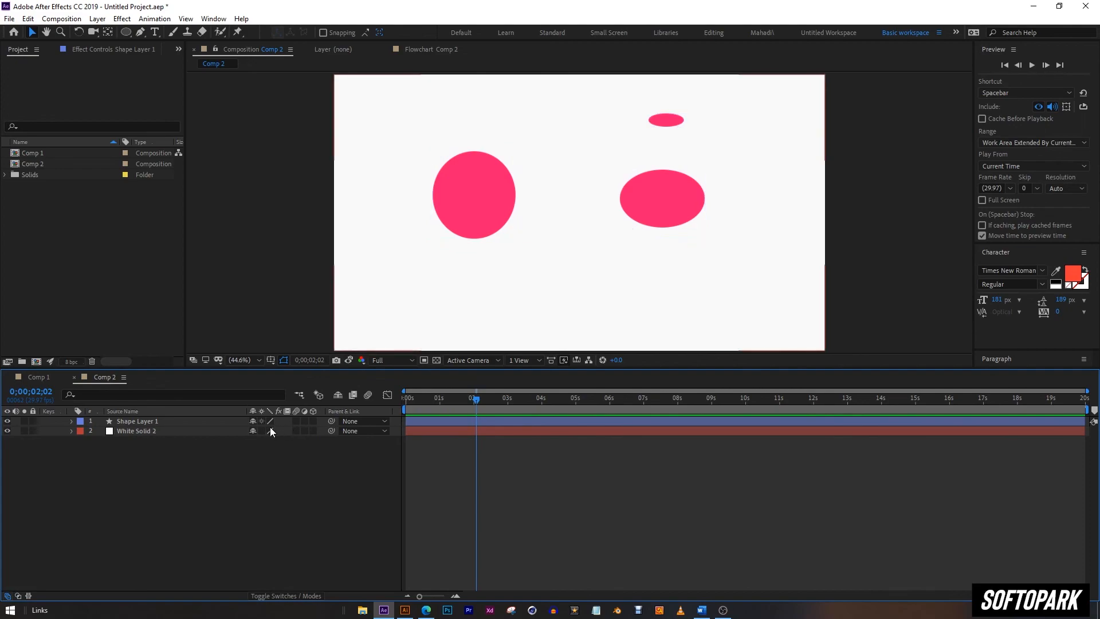